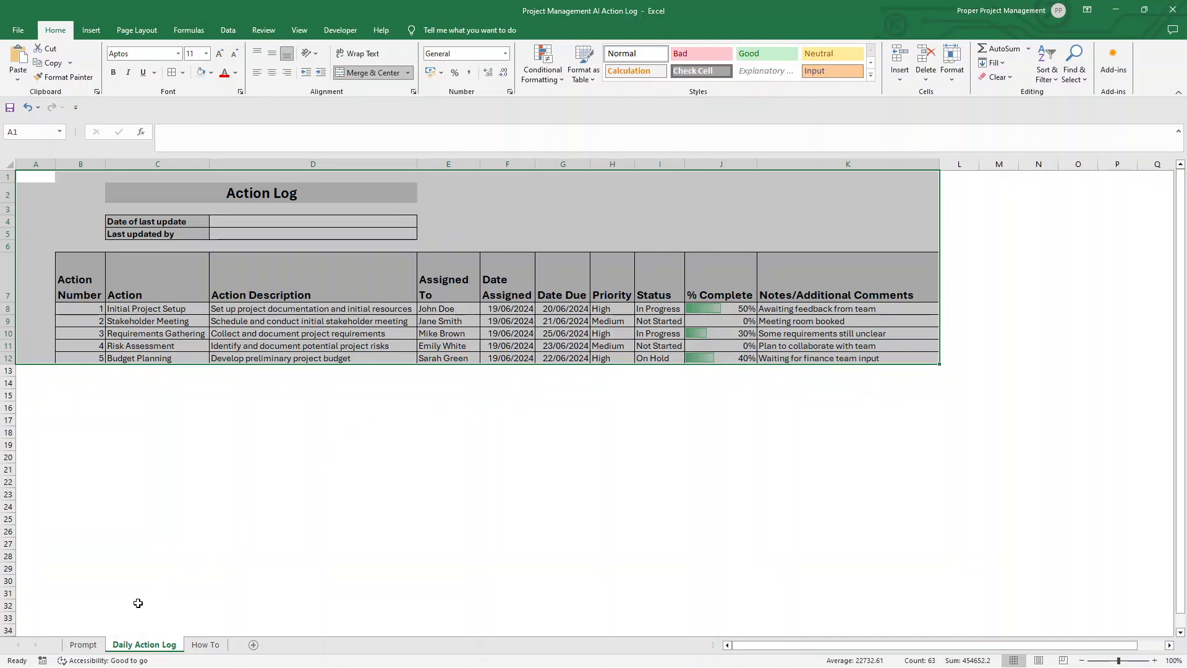
Step: Copy the action log prompt text from cell B2 of the Prompt sheet and paste it into a new ChatGPT message
left_click(94, 646)
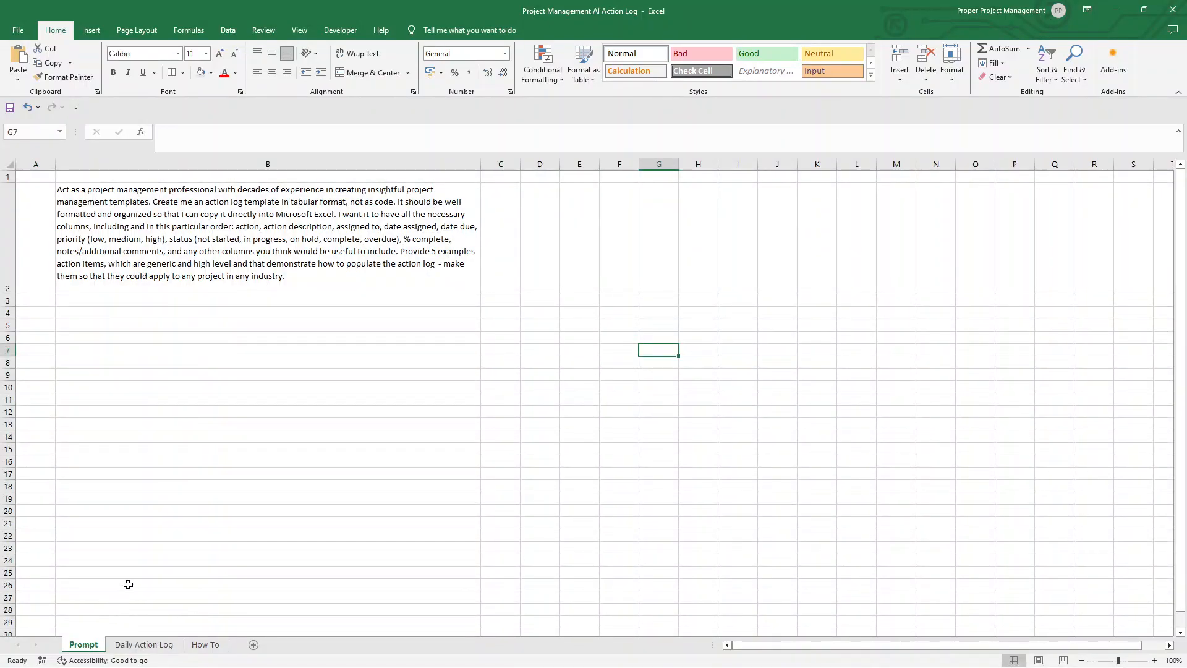
left_click(249, 248)
double_click(292, 277)
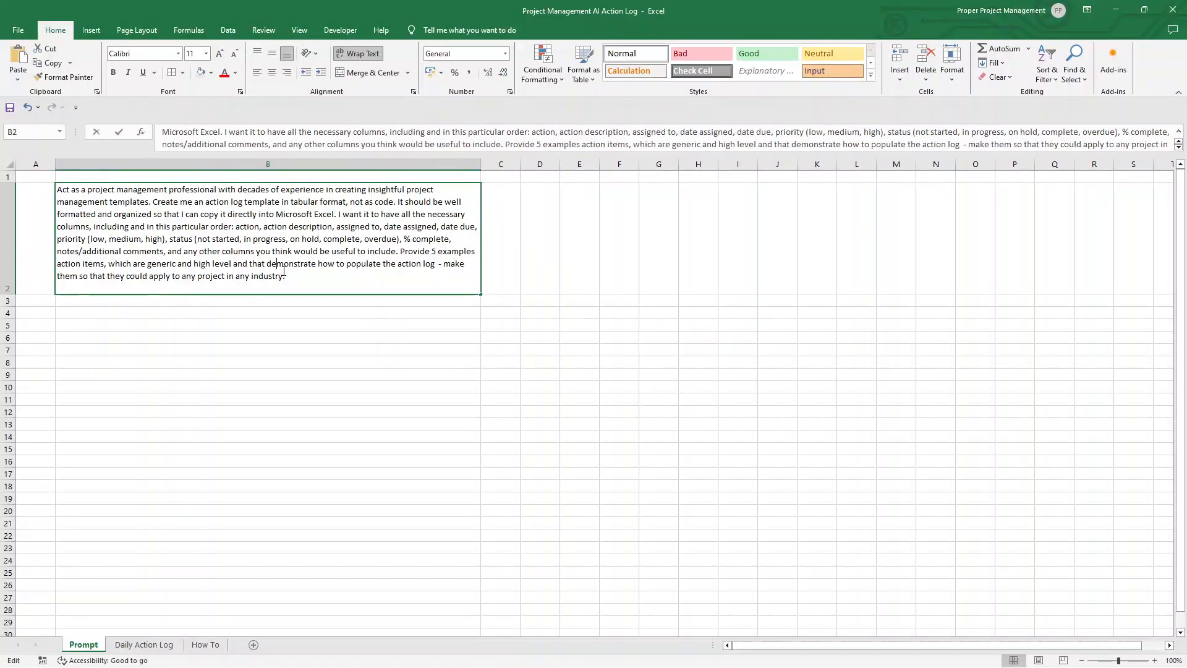
left_click_drag(292, 276, 59, 191)
key("ctrl+c")
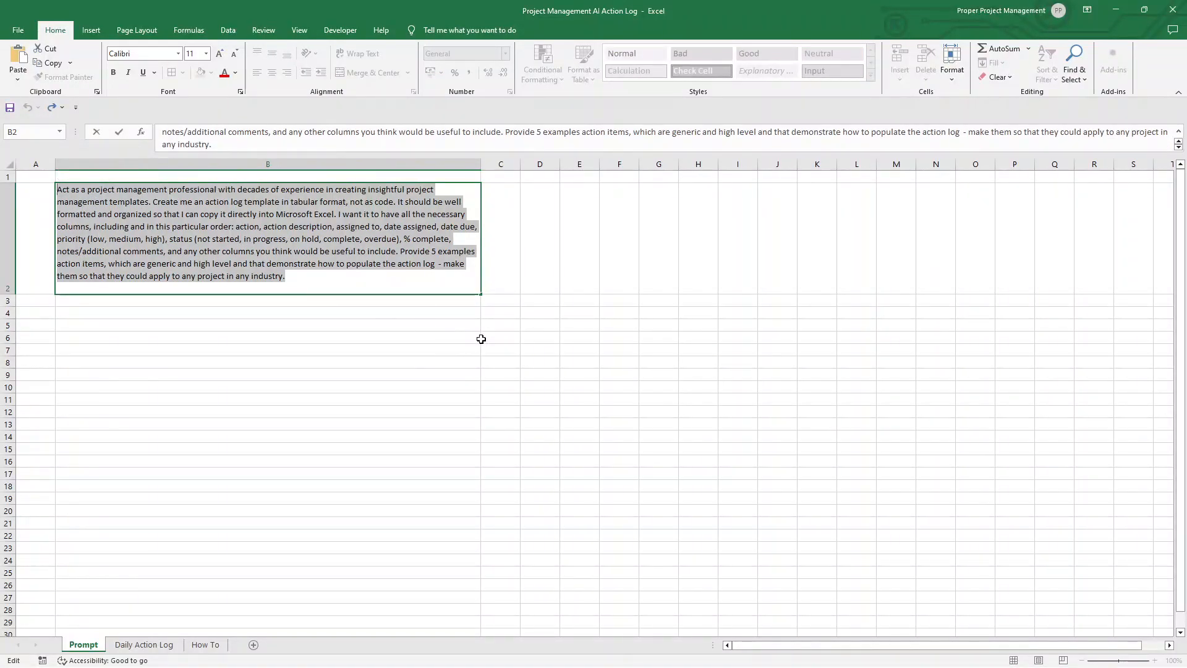
left_click(517, 335)
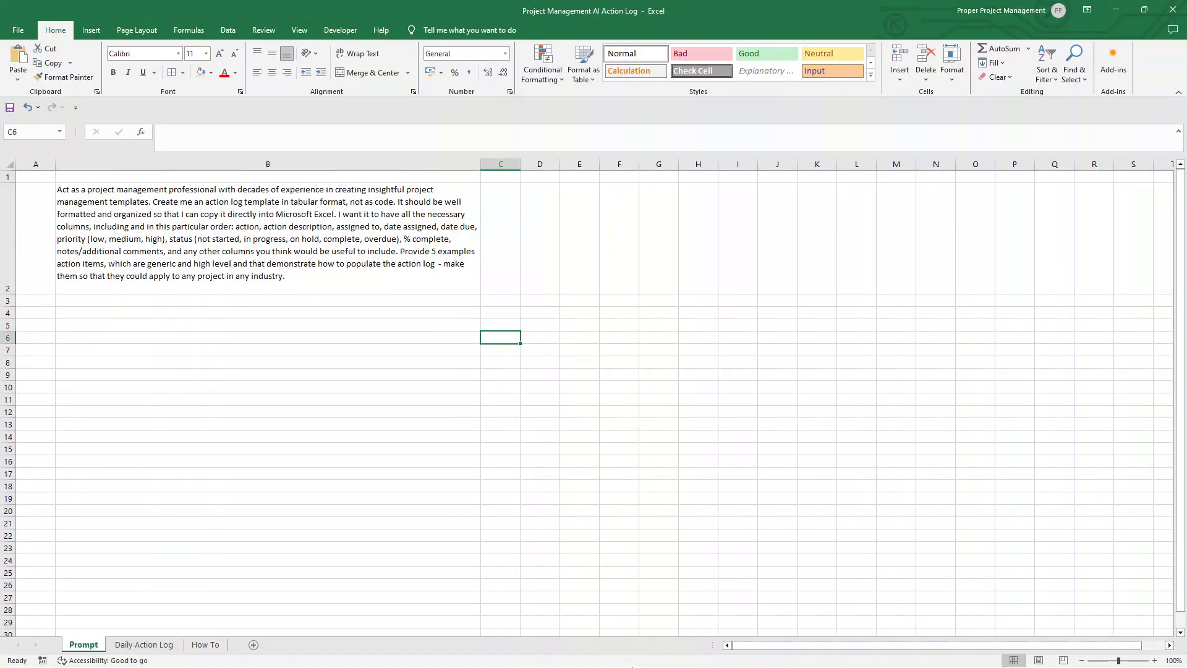
left_click(621, 662)
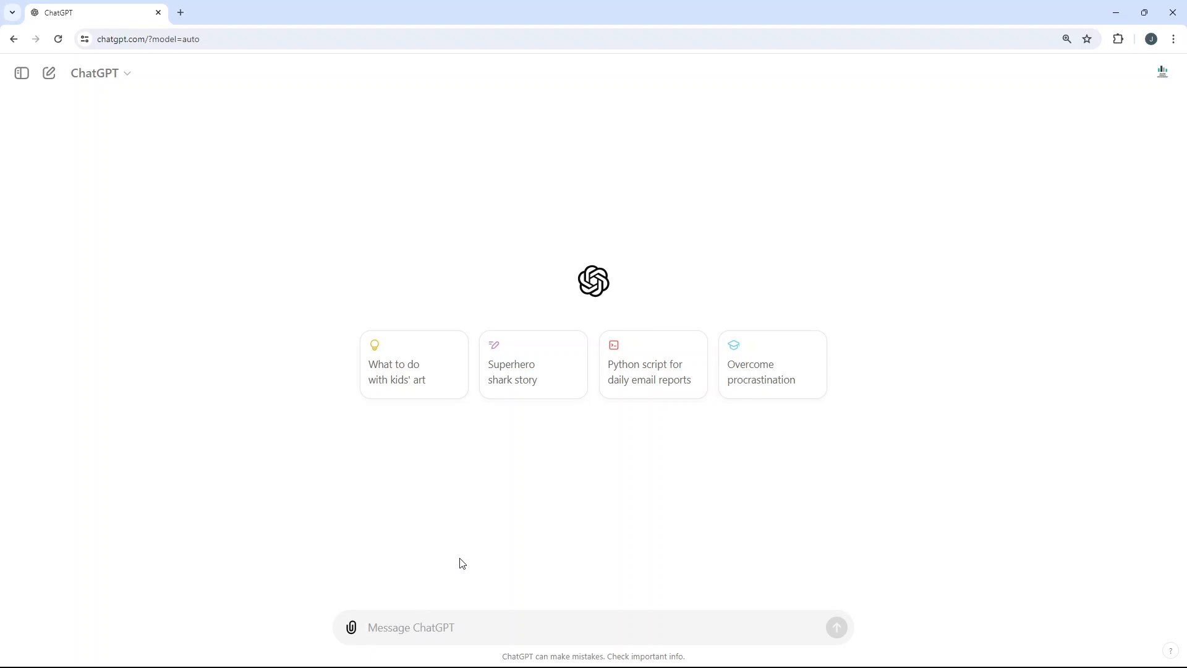
key("ctrl+v")
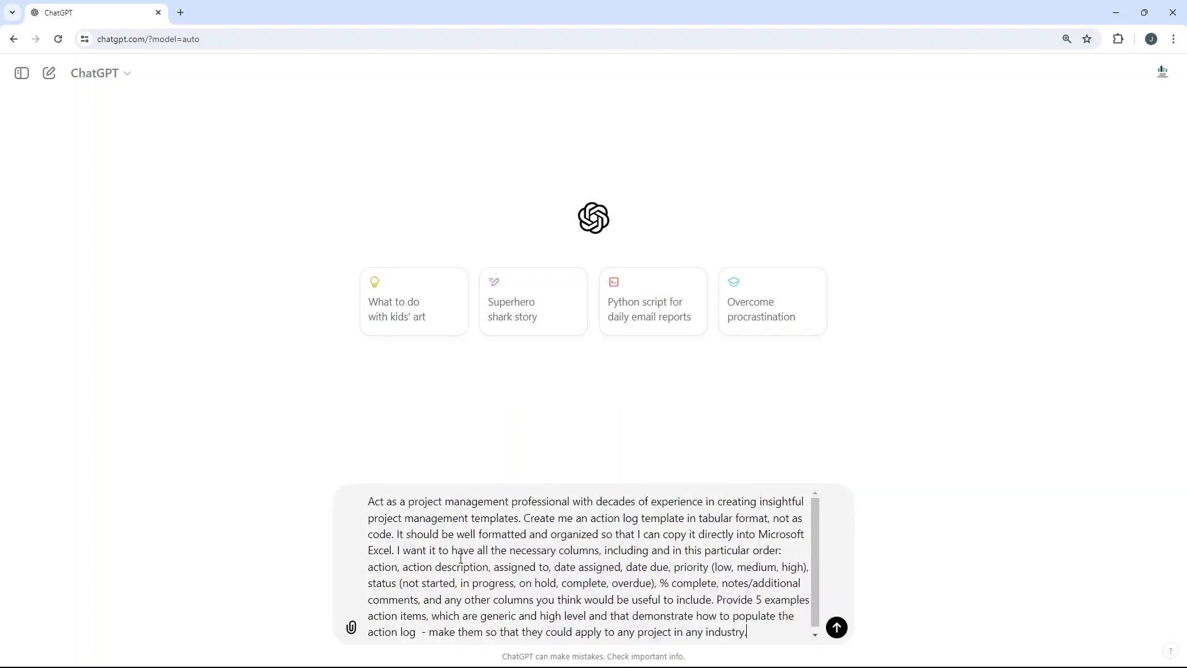
Step: Review the prompt's opening instructions on the role to act as, the tabular format and the Excel-ready layout
left_click(372, 502)
left_click_drag(370, 501, 519, 518)
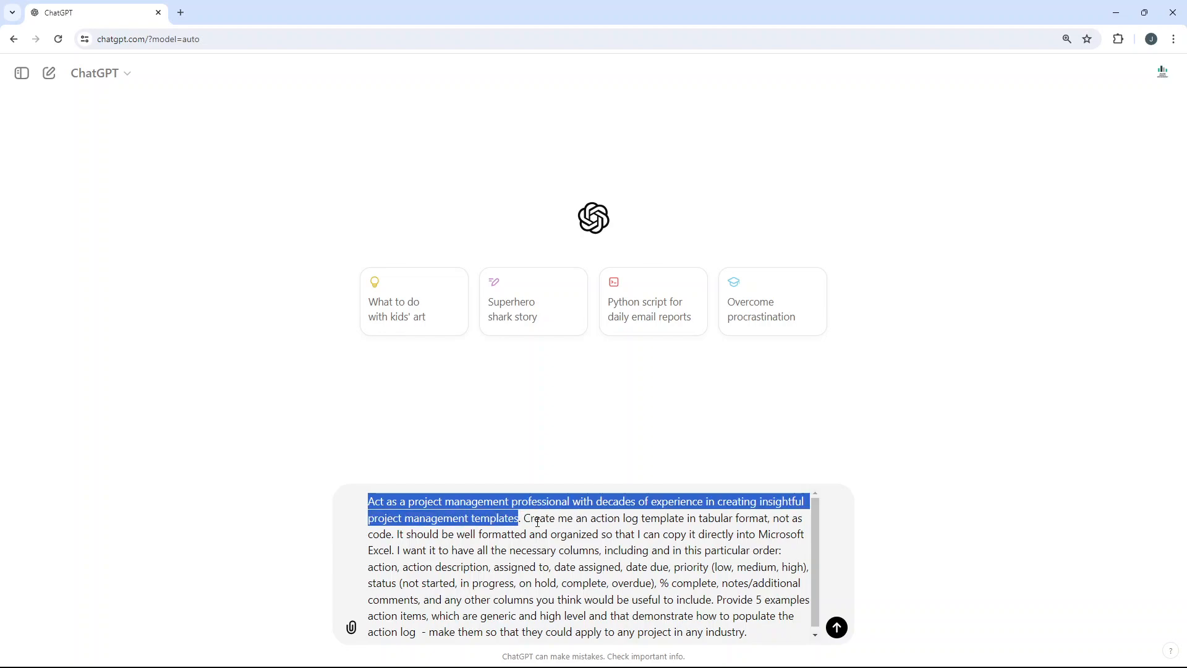
left_click(536, 522)
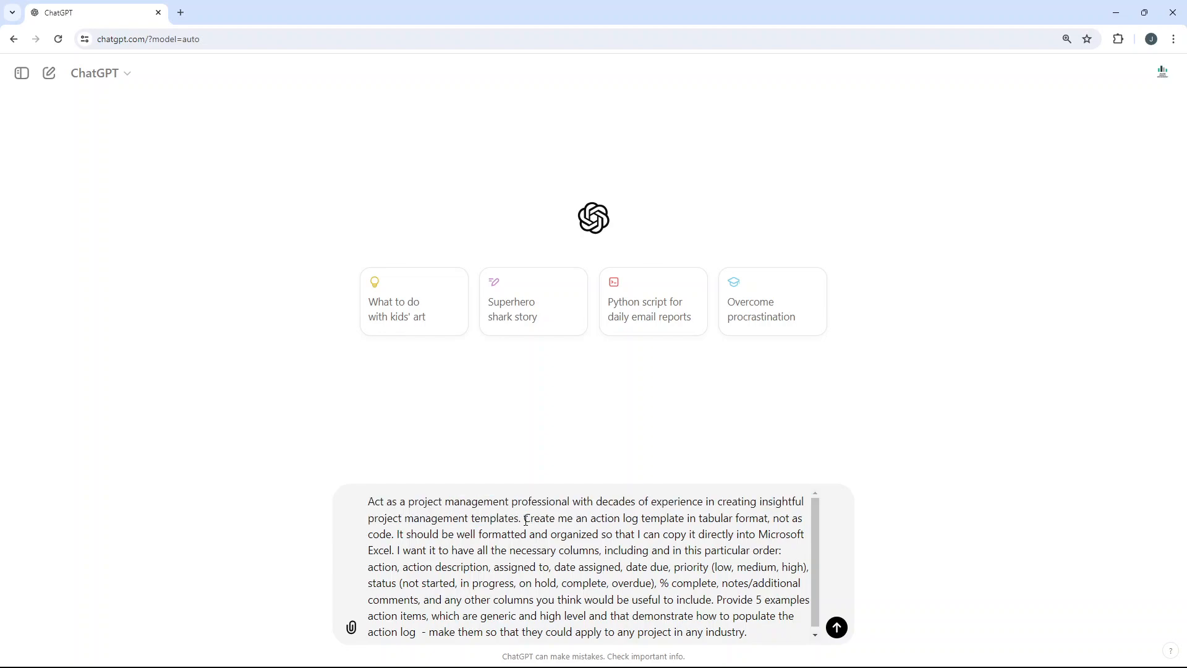
left_click_drag(526, 519, 393, 531)
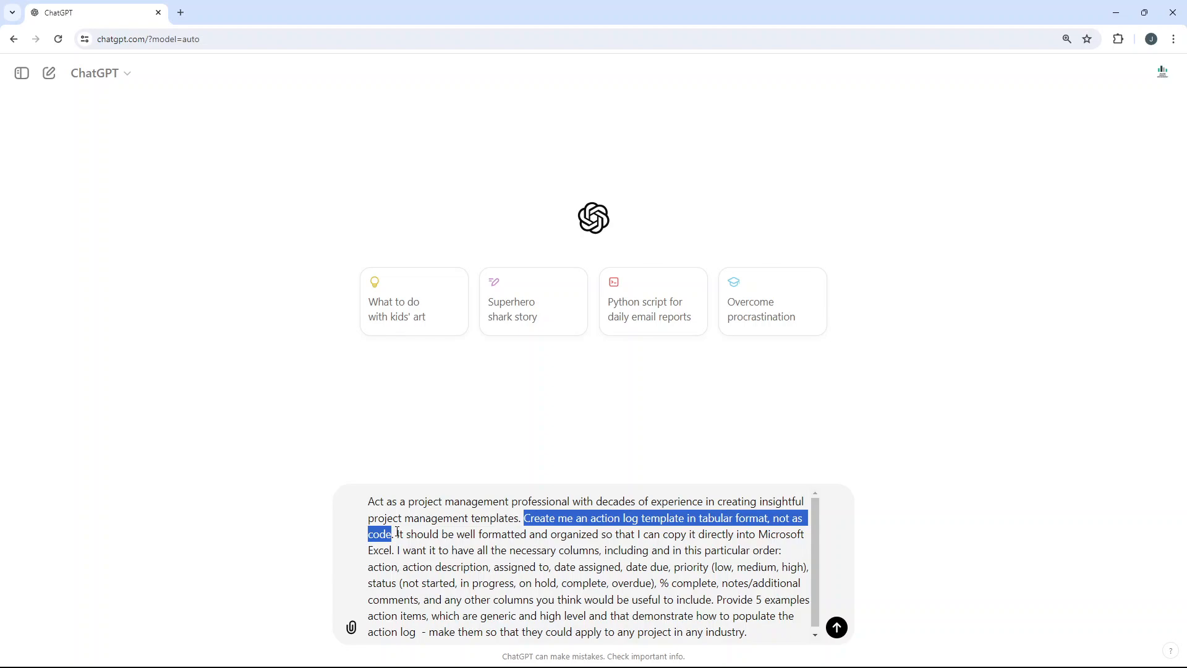
left_click(396, 531)
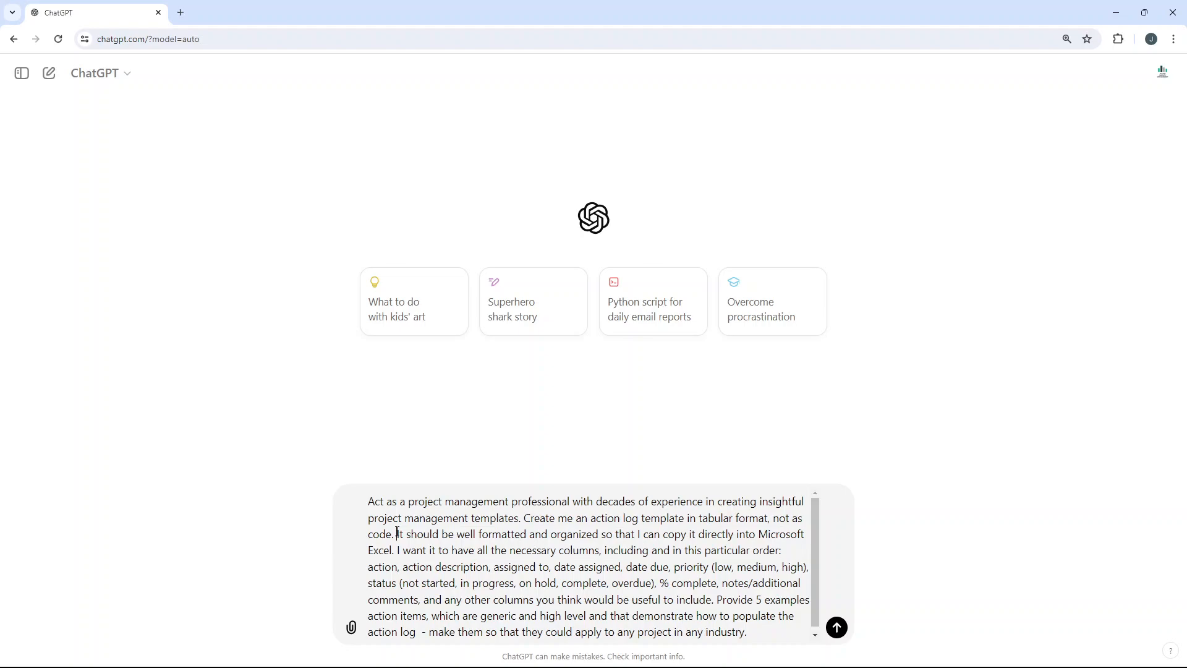
mouse_move(397, 531)
left_mouse_down()
mouse_move(805, 533)
mouse_move(419, 533)
mouse_move(403, 549)
left_mouse_up()
left_click(405, 549)
Step: Review the columns requested in the prompt and their order, including the options for priority and status
left_click_drag(398, 549, 782, 548)
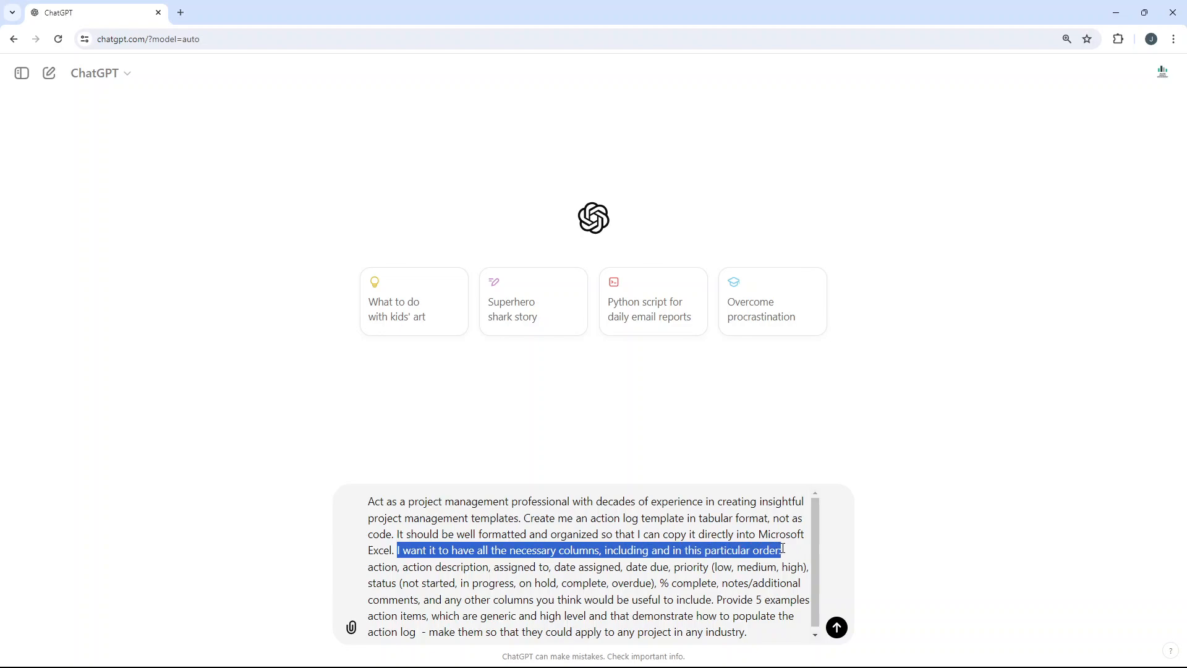
left_click(456, 552)
double_click(382, 566)
double_click(410, 567)
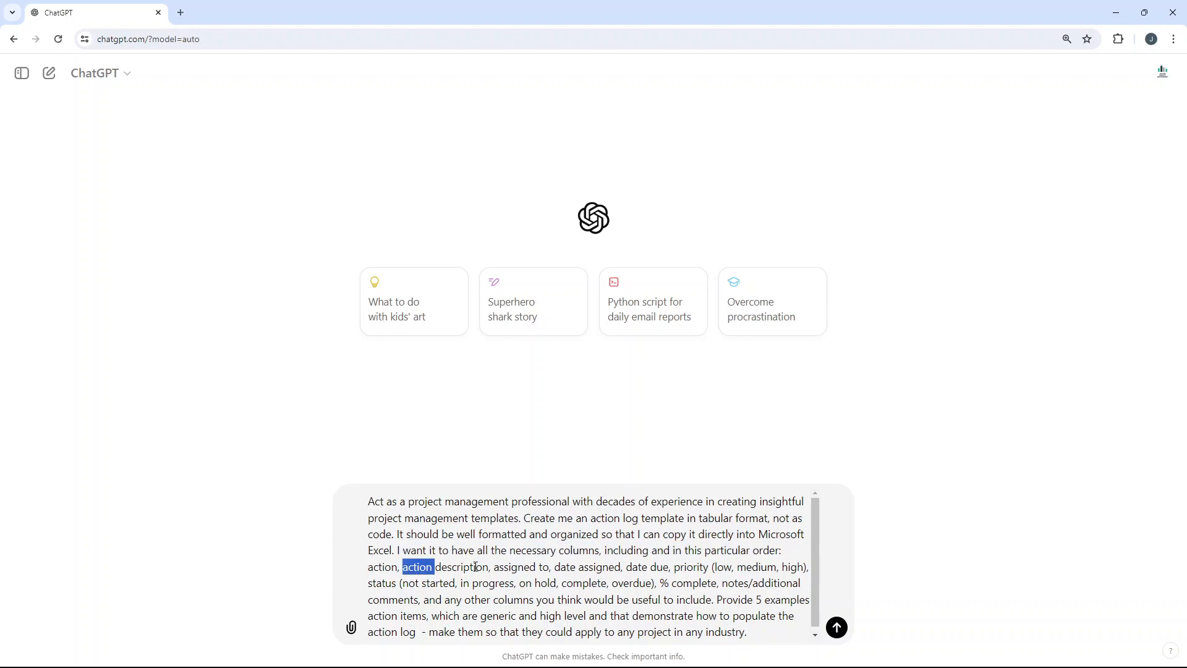
left_click(475, 566)
double_click(501, 566)
left_click_drag(558, 568, 620, 567)
double_click(638, 567)
double_click(698, 568)
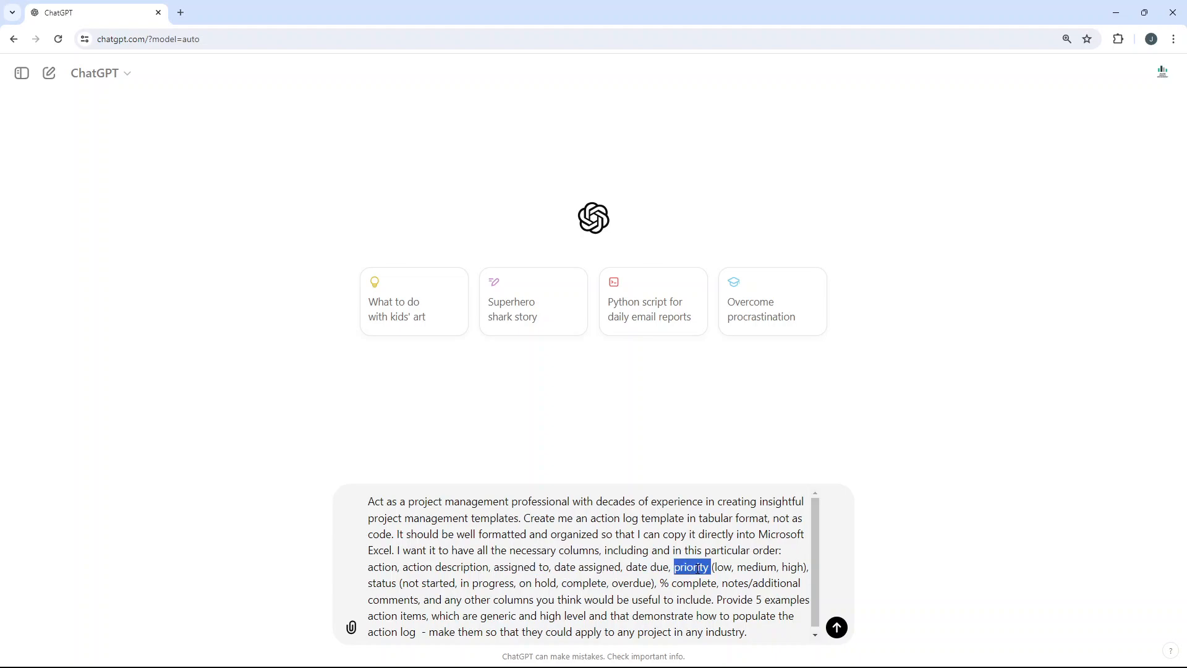
left_click_drag(715, 566, 804, 567)
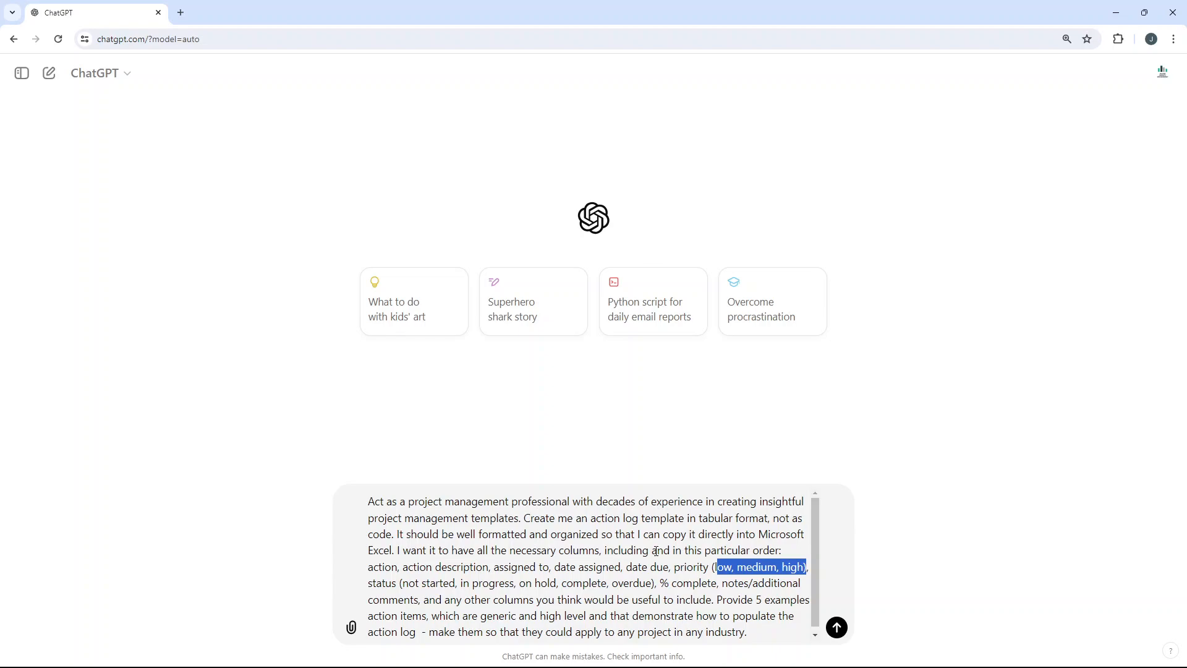
double_click(379, 584)
mouse_move(402, 585)
left_mouse_down()
mouse_move(730, 584)
mouse_move(410, 599)
left_mouse_up()
left_click(721, 583)
Step: Review the prompt's closing requests for other useful columns and 5 generic example action items
left_click(423, 598)
scroll(422, 596, "down", 1)
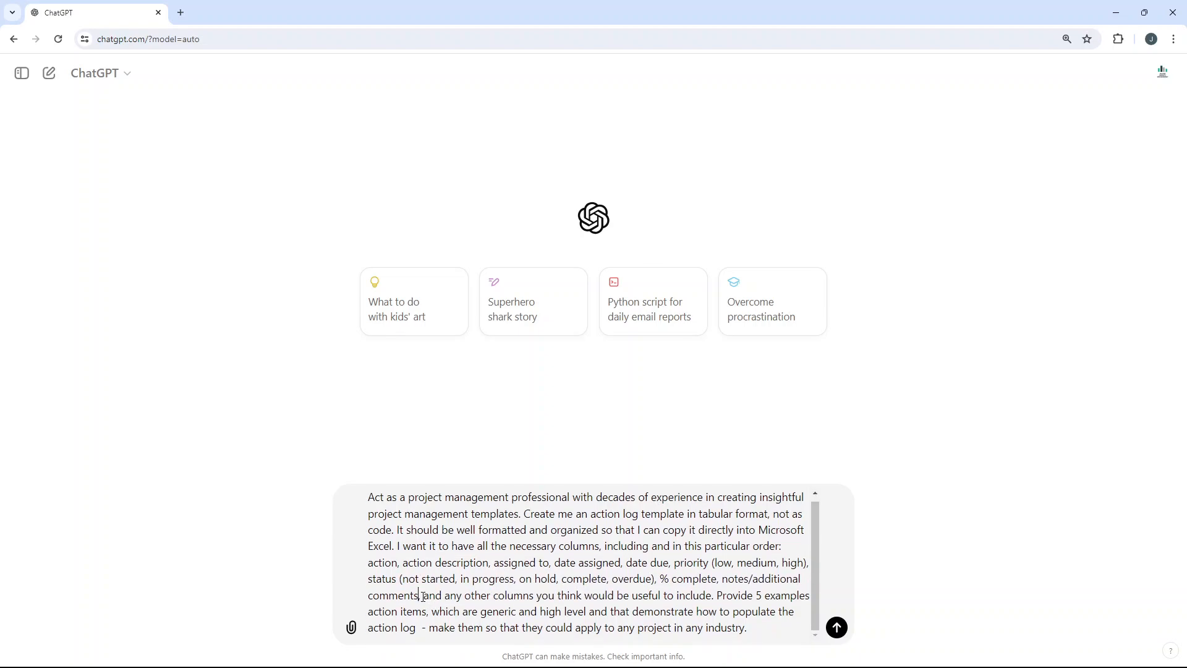
left_click_drag(423, 596, 713, 597)
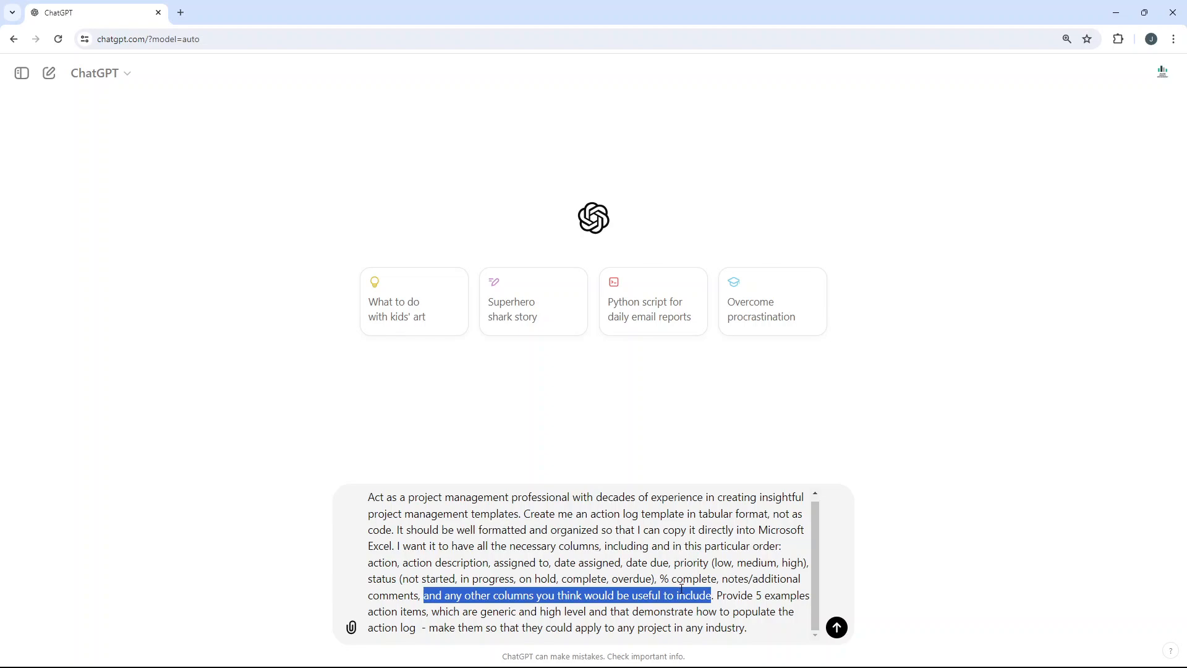
left_click(712, 592)
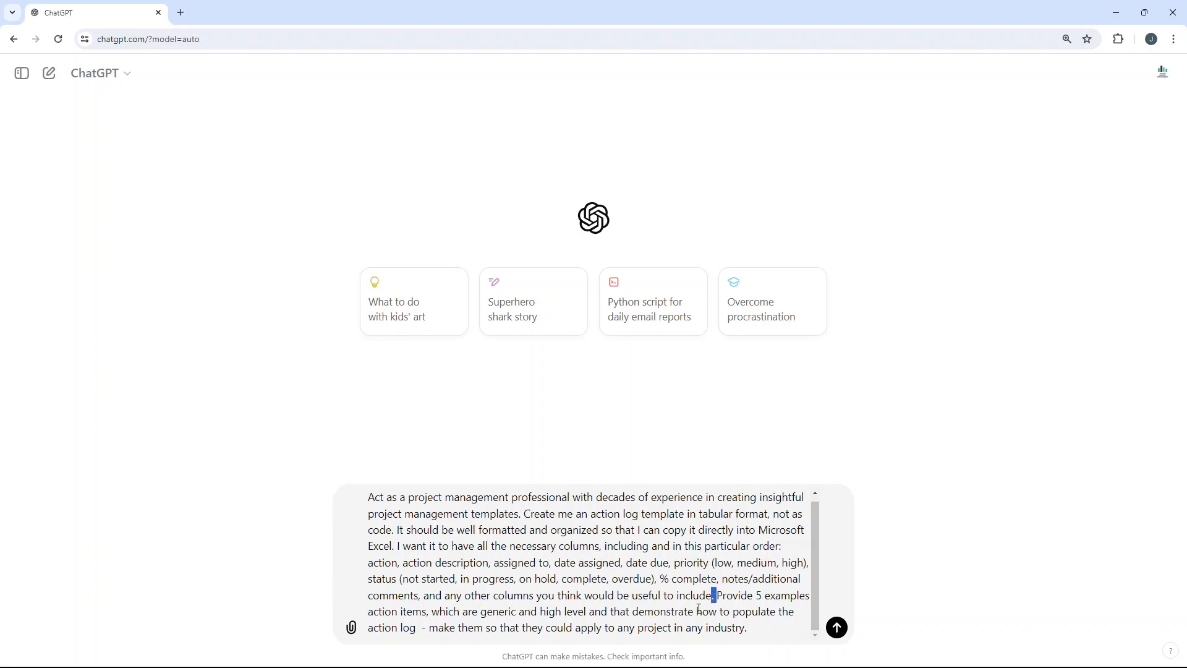
left_click_drag(716, 594, 757, 622)
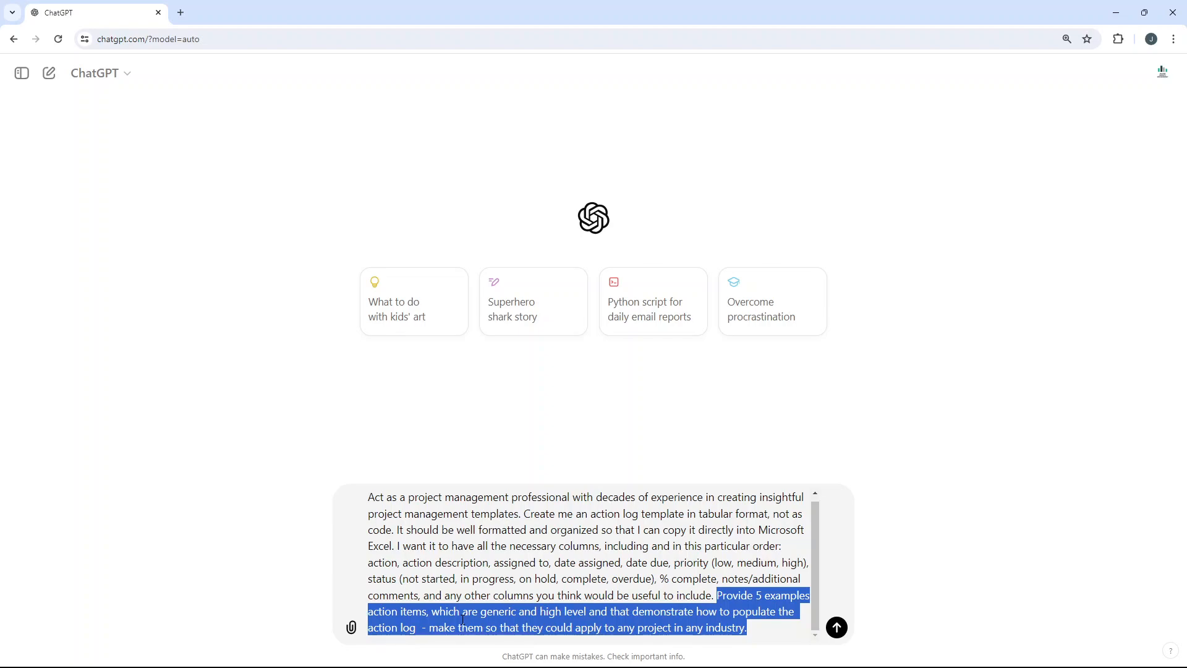
left_click(719, 613)
left_click_drag(717, 595, 757, 624)
left_click(688, 590)
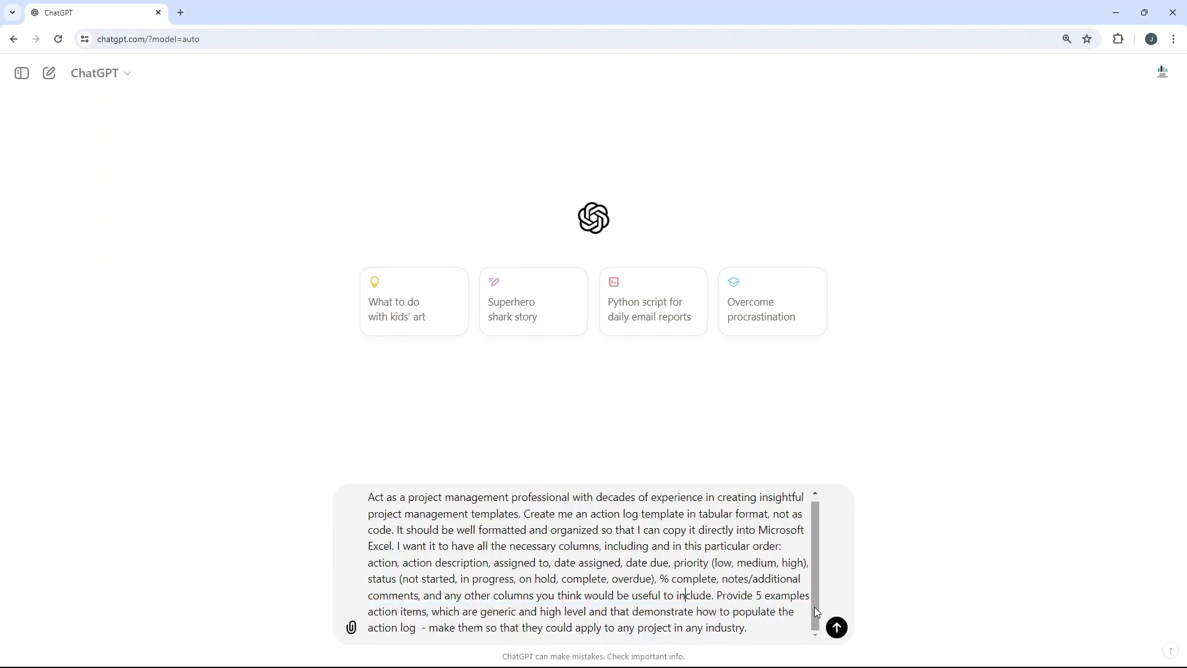
Step: Send the prompt to ChatGPT and look over the action log table as it is generated
left_click(841, 628)
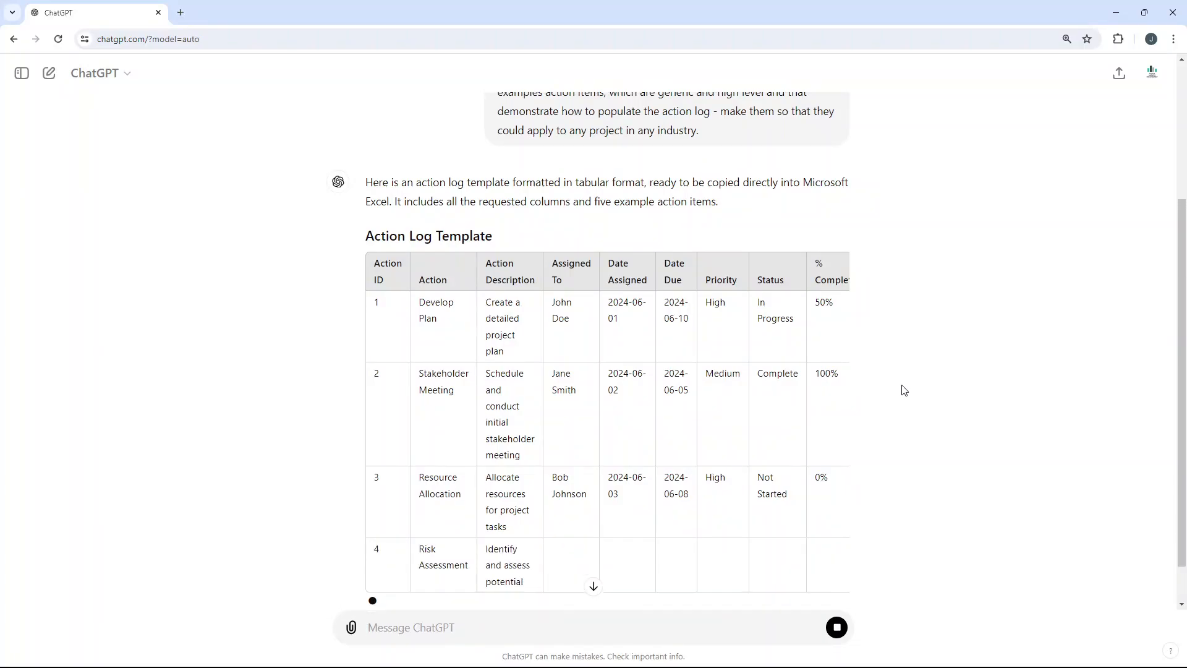
scroll(516, 505, "down", 1)
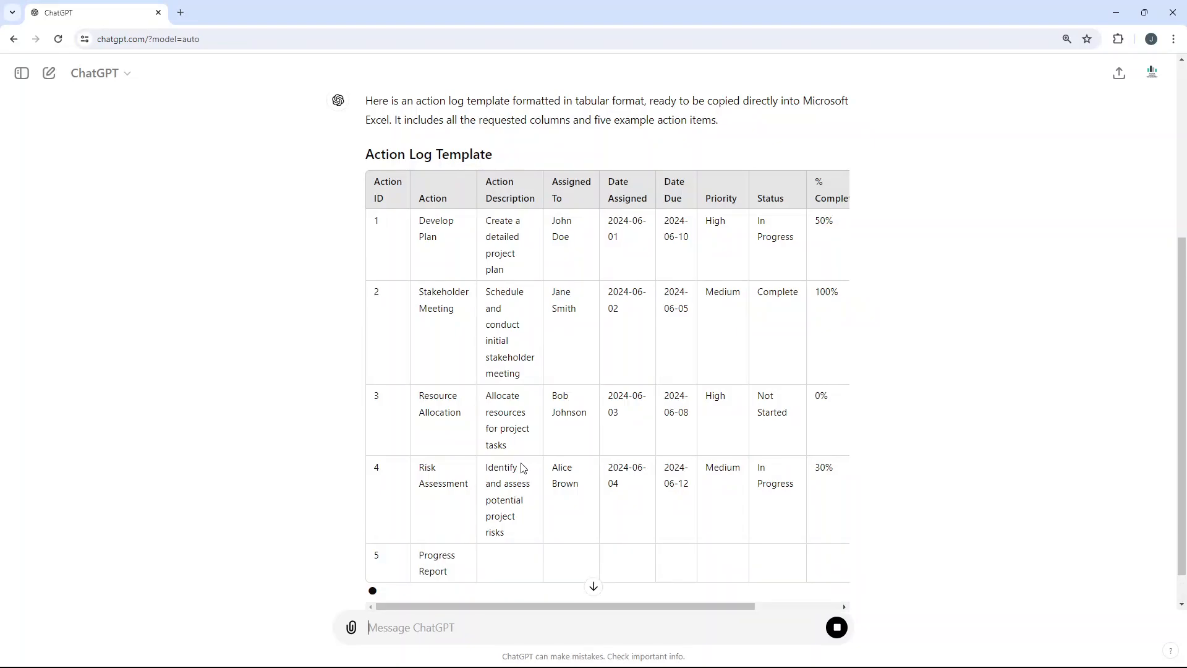
scroll(522, 468, "down", 1)
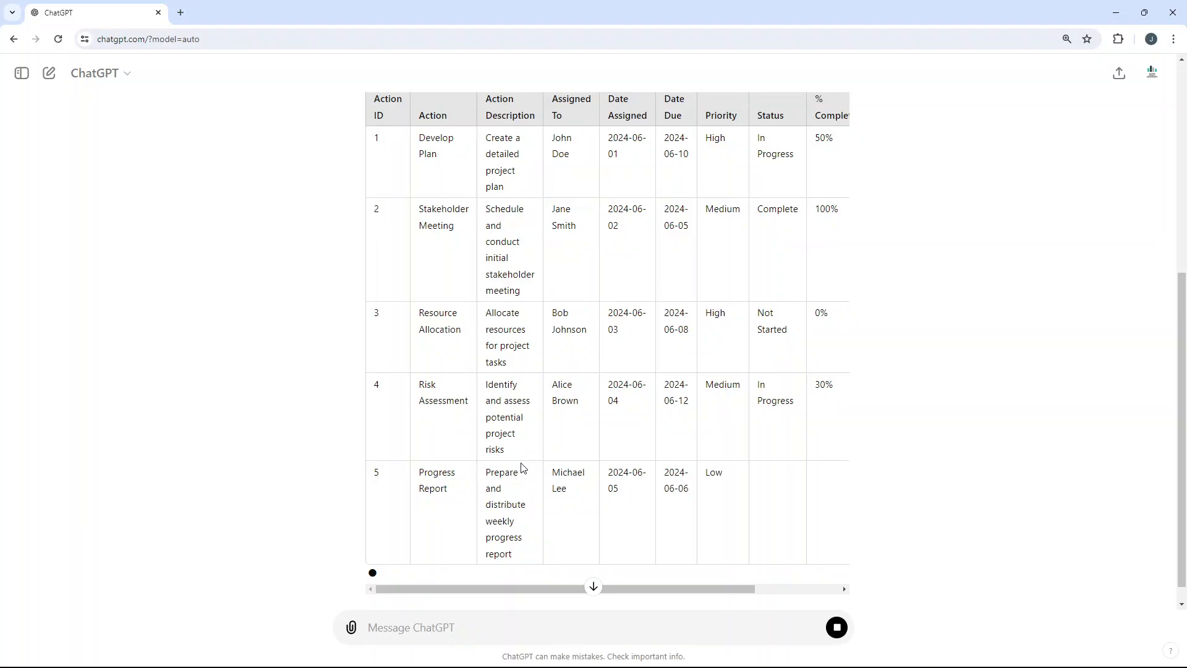
scroll(383, 356, "up", 4)
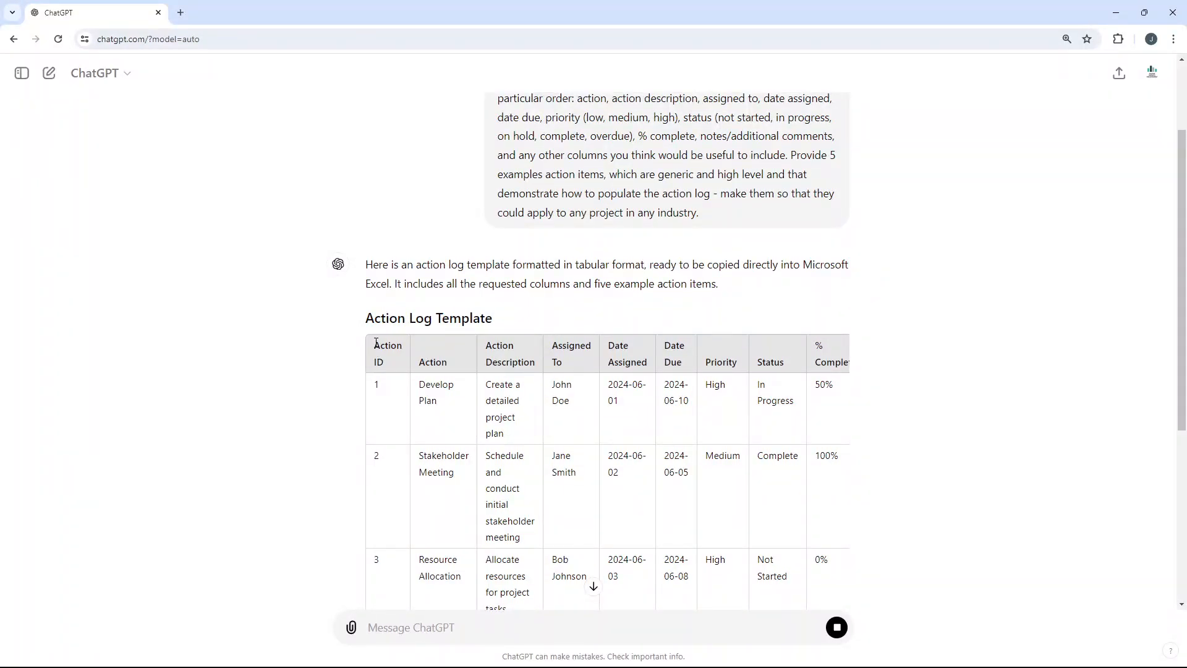
Step: Copy the entire generated Action Log Template table, from the Action ID header through the last row's notes
left_click_drag(375, 344, 861, 362)
left_click_drag(854, 456, 840, 422)
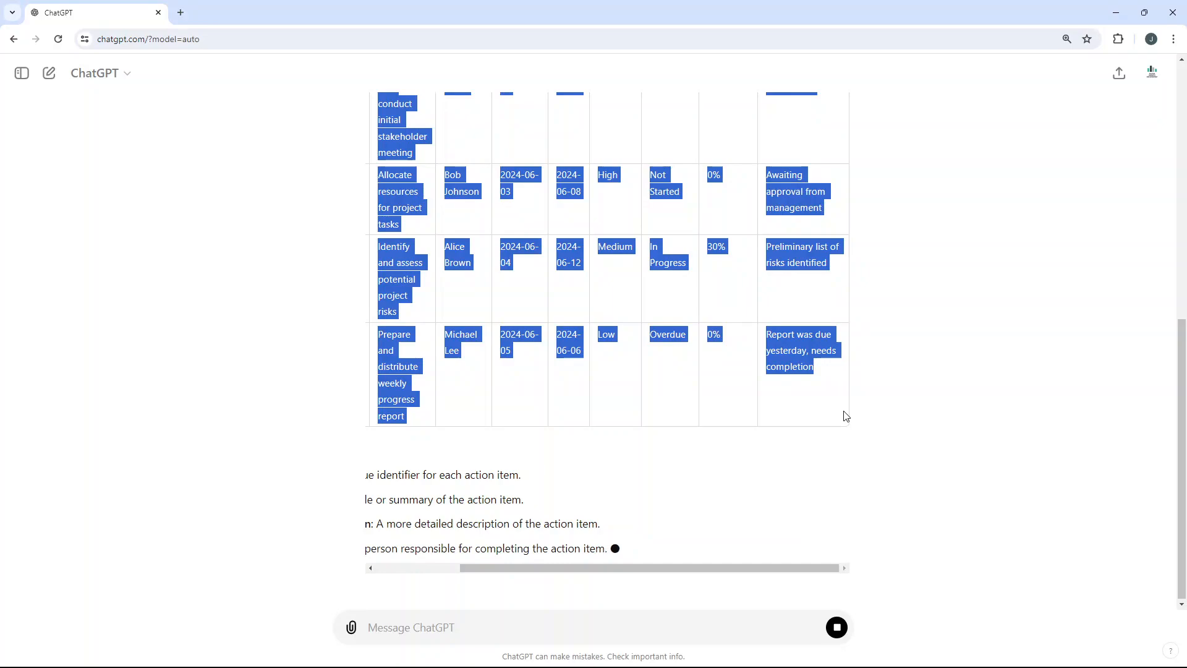
left_click_drag(494, 566, 397, 564)
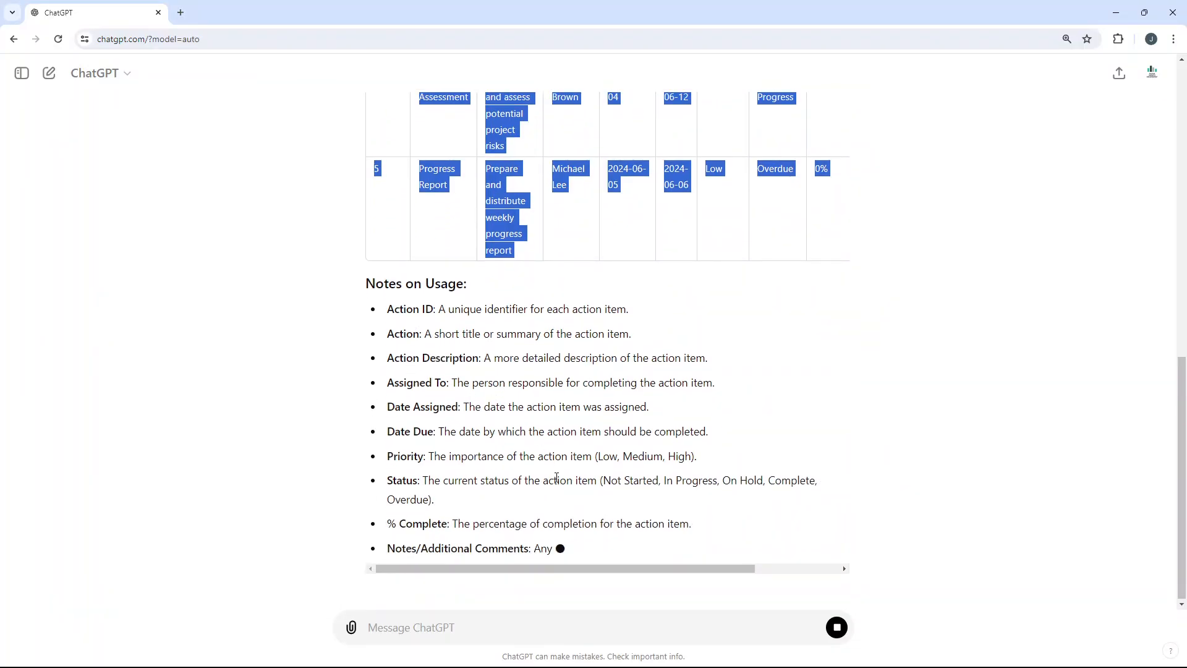
Step: Switch to Excel and paste the copied table at cell B2 of the How To sheet, using Match Destination Formatting
left_click(676, 652)
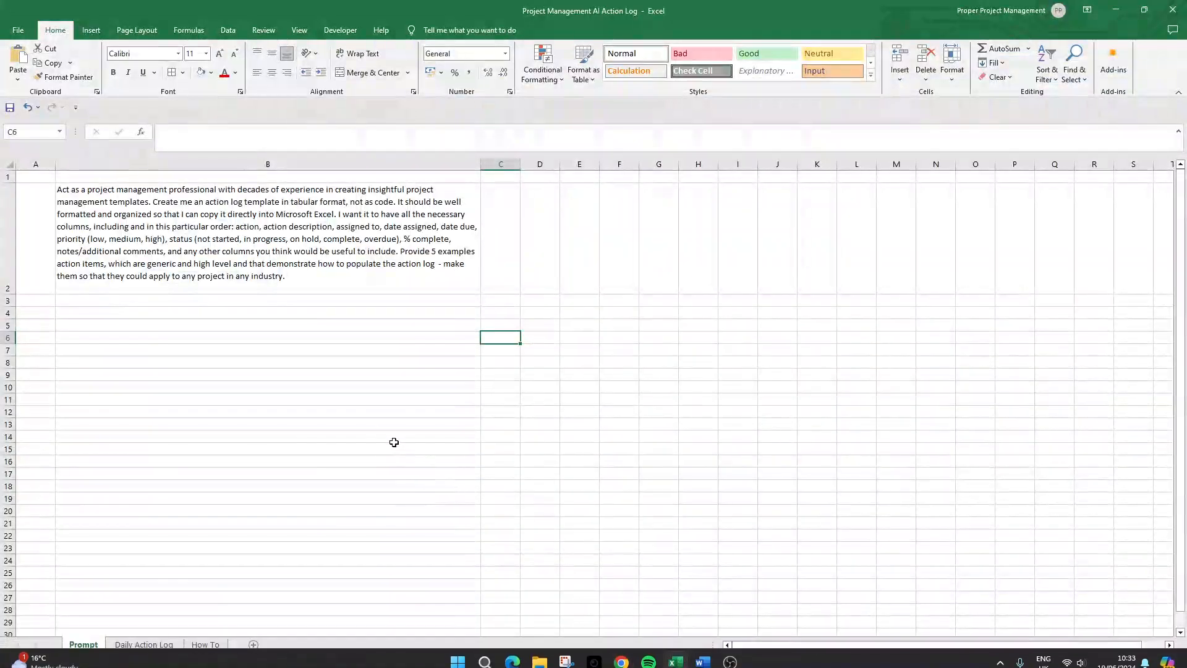
left_click(340, 411)
left_click(208, 645)
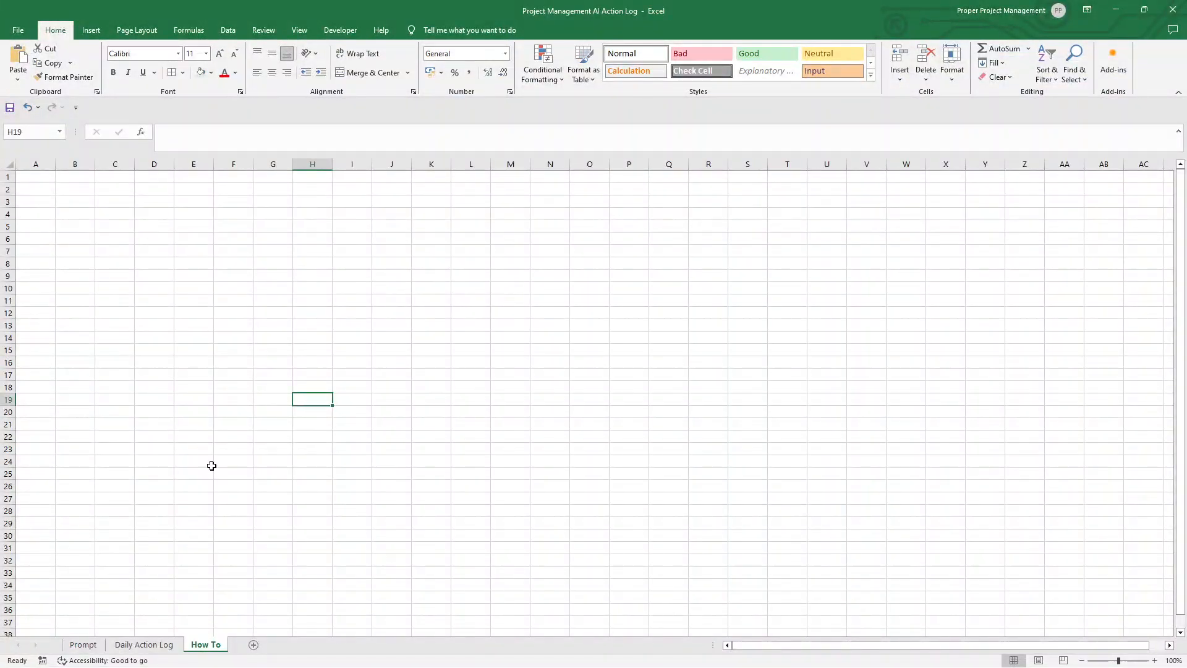
left_click(144, 645)
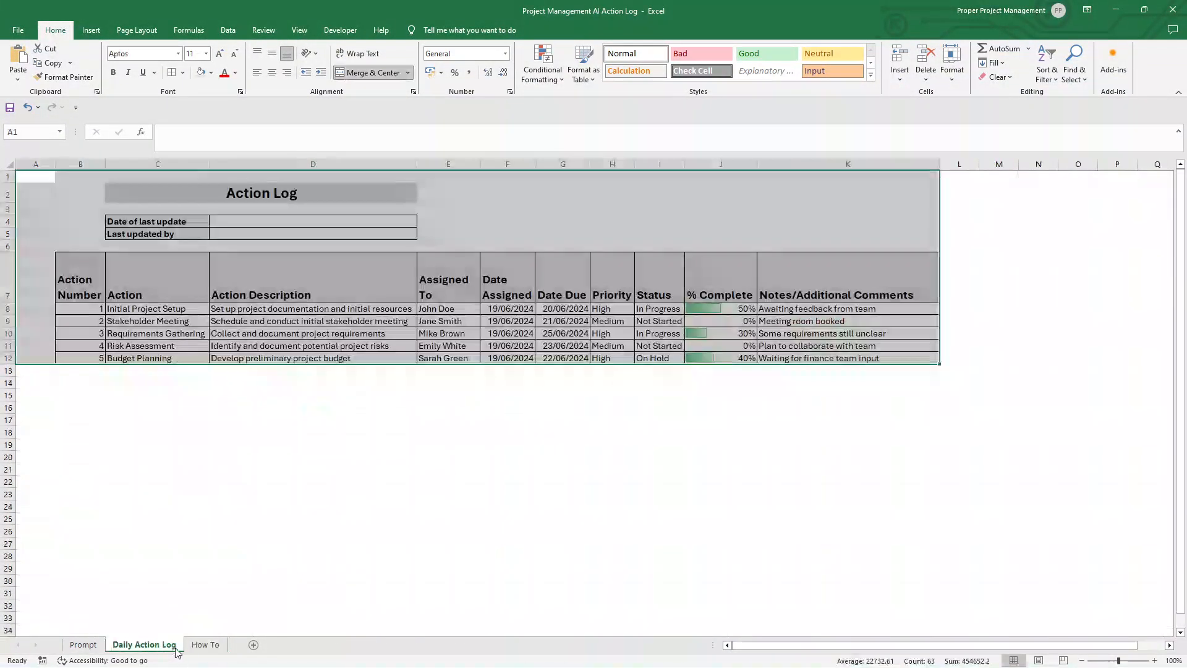
left_click(206, 645)
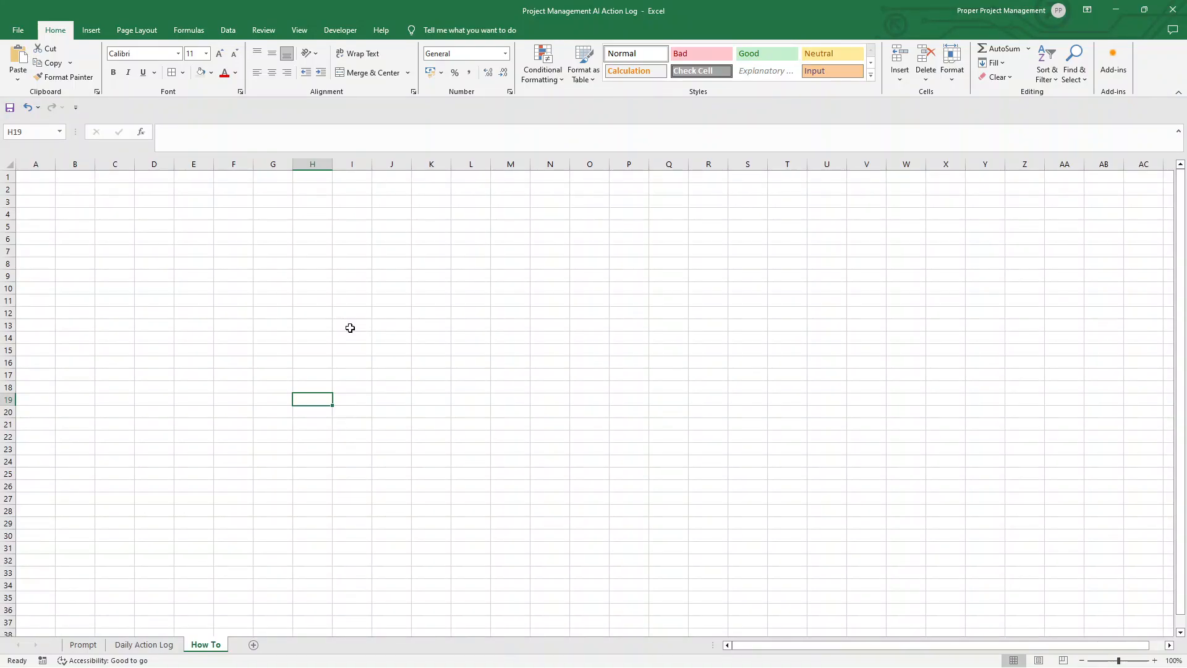
left_click(61, 191)
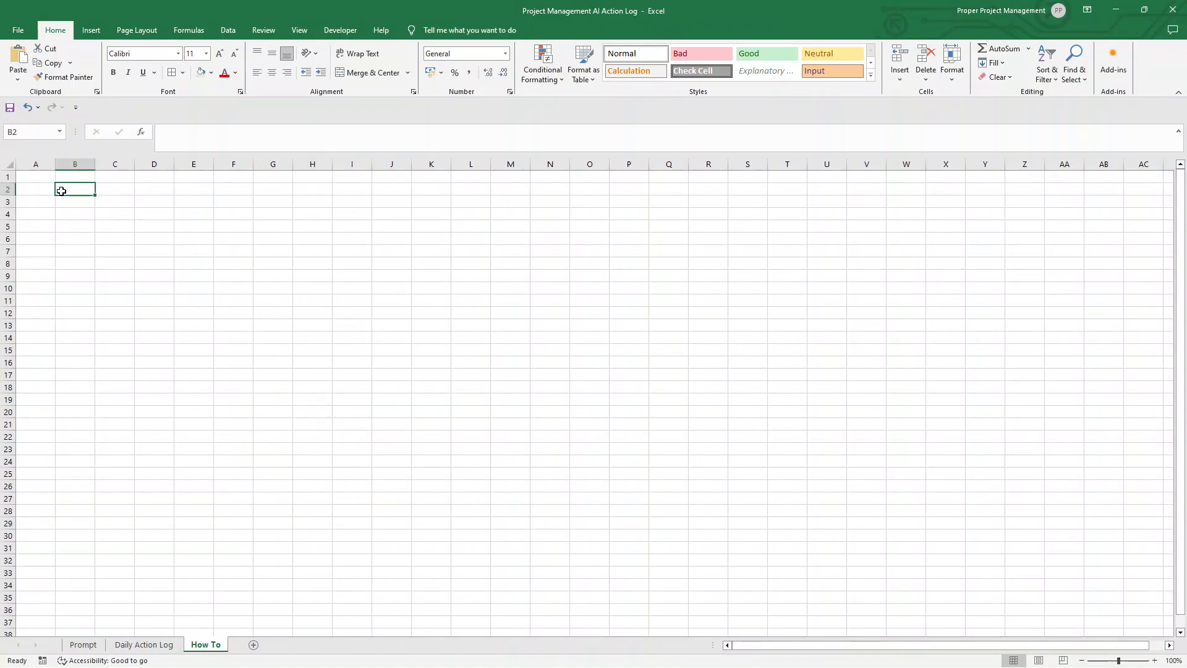
left_click(23, 80)
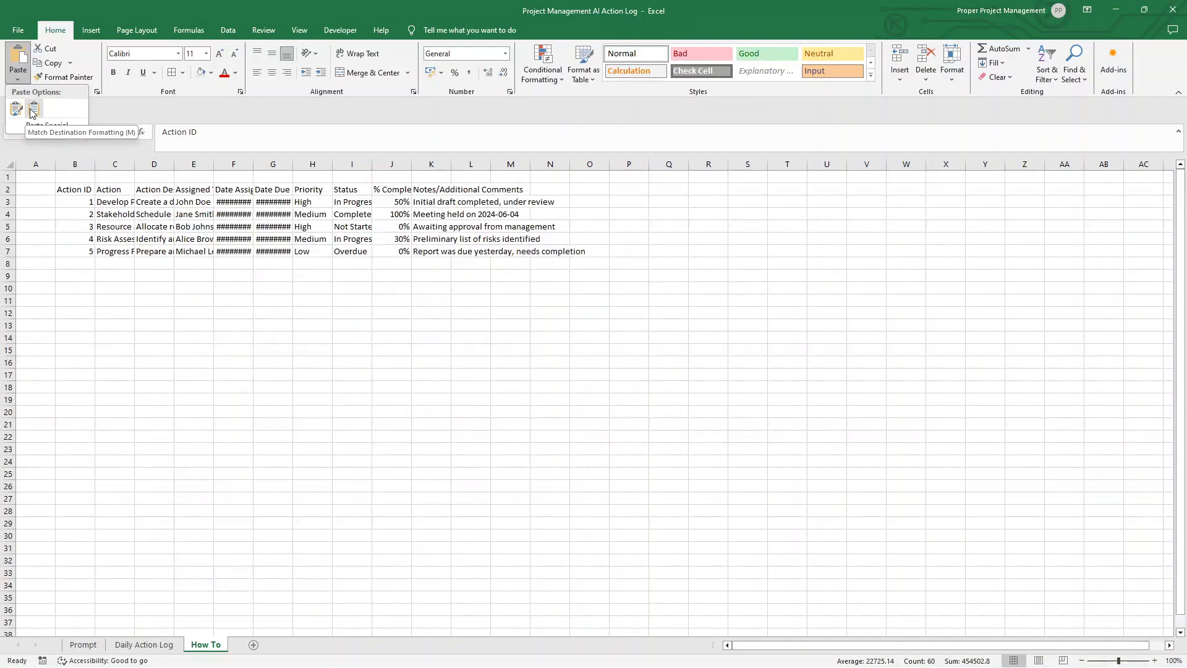
left_click(34, 108)
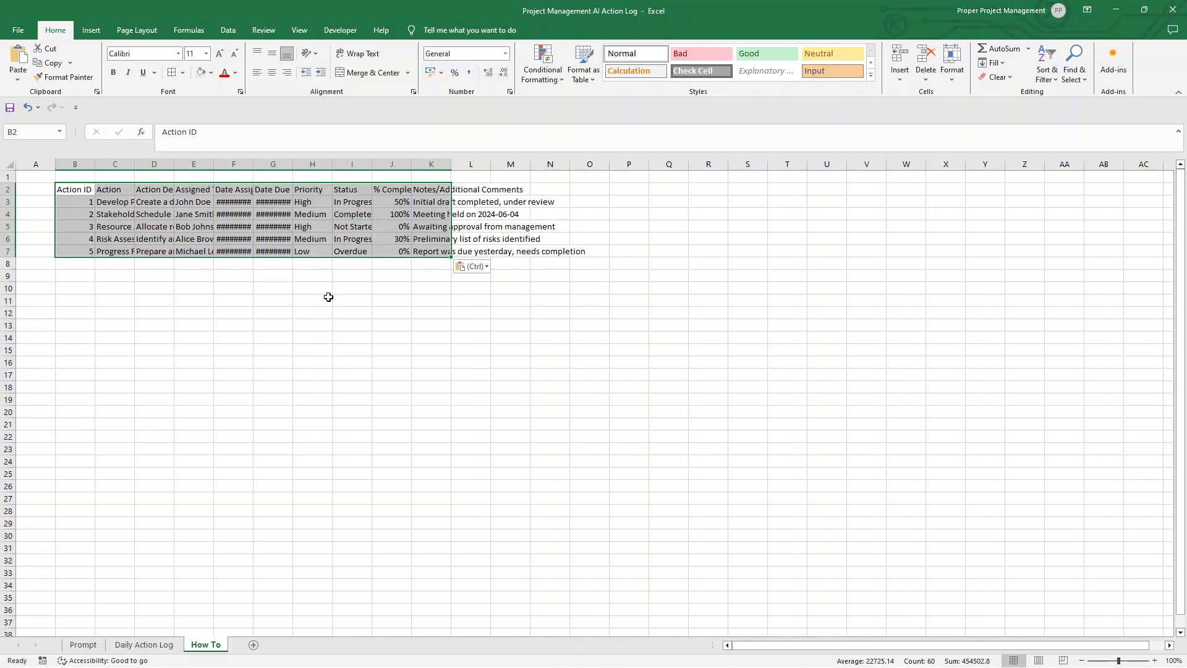
left_click(27, 82)
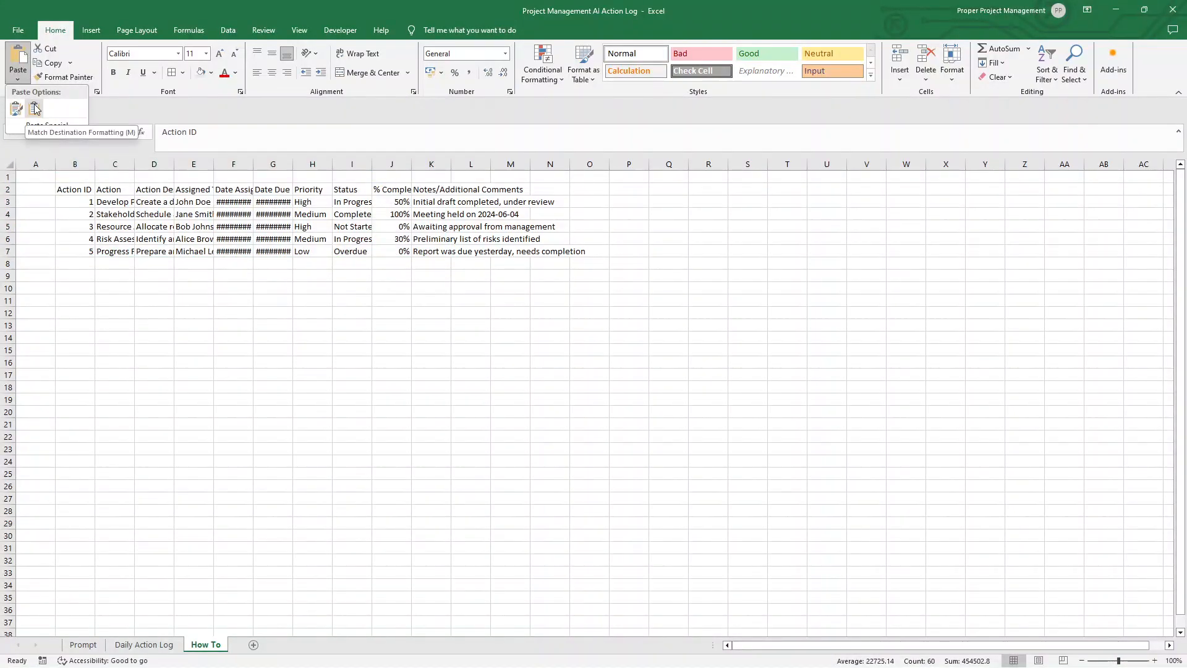
Step: Apply All Borders to the pasted table in B2:K7
left_click(183, 73)
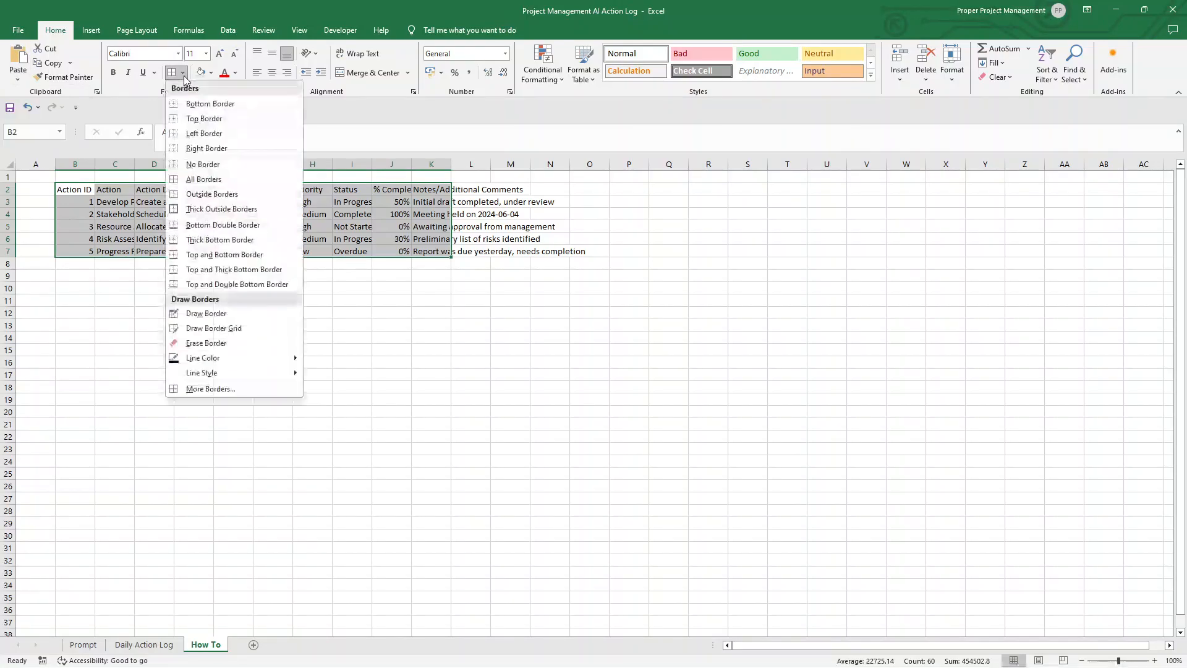
left_click(223, 175)
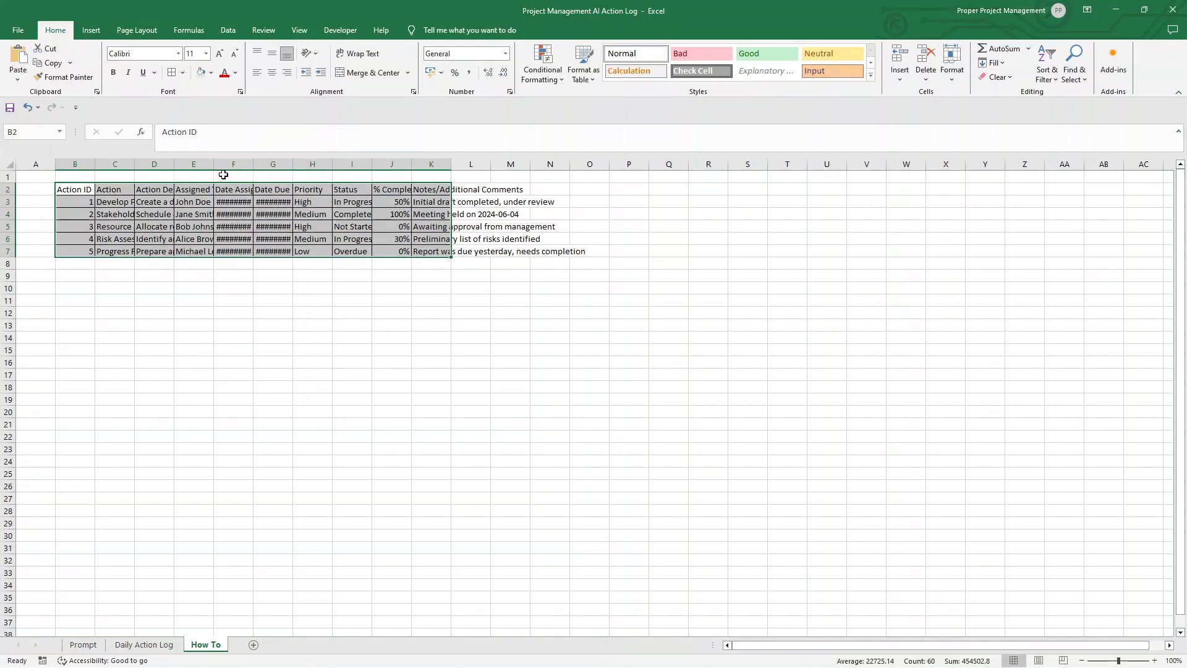
Step: Make the table's header row B2:K2 bold and fill it with light gray
left_click_drag(74, 191, 431, 191)
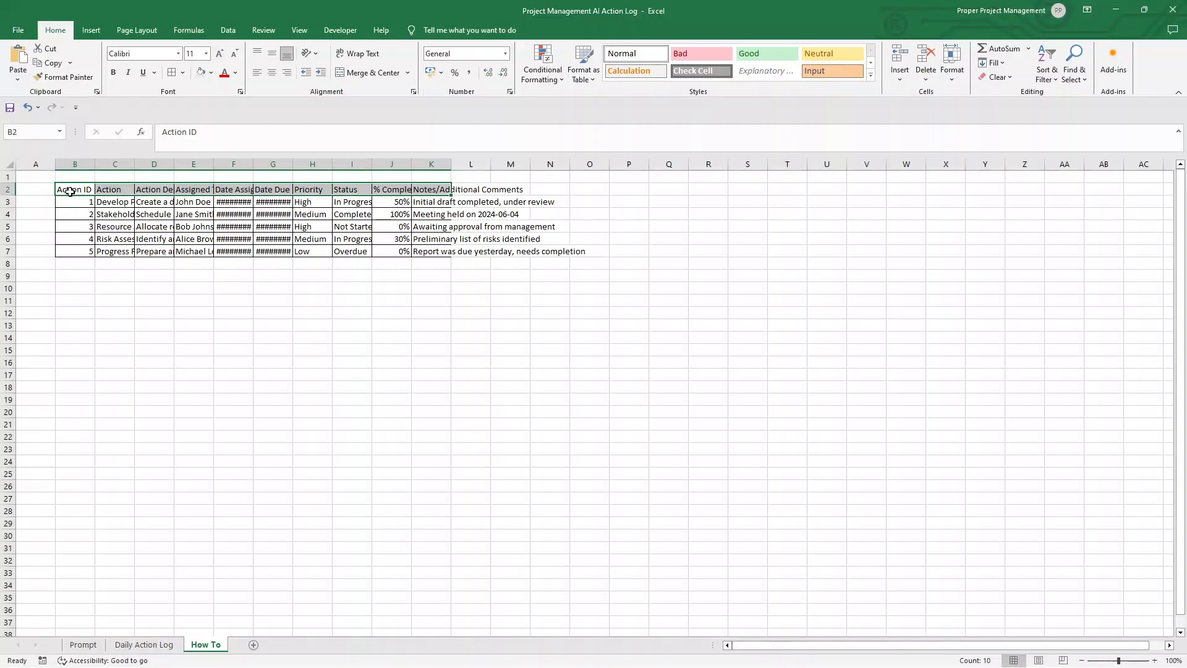
left_click(115, 74)
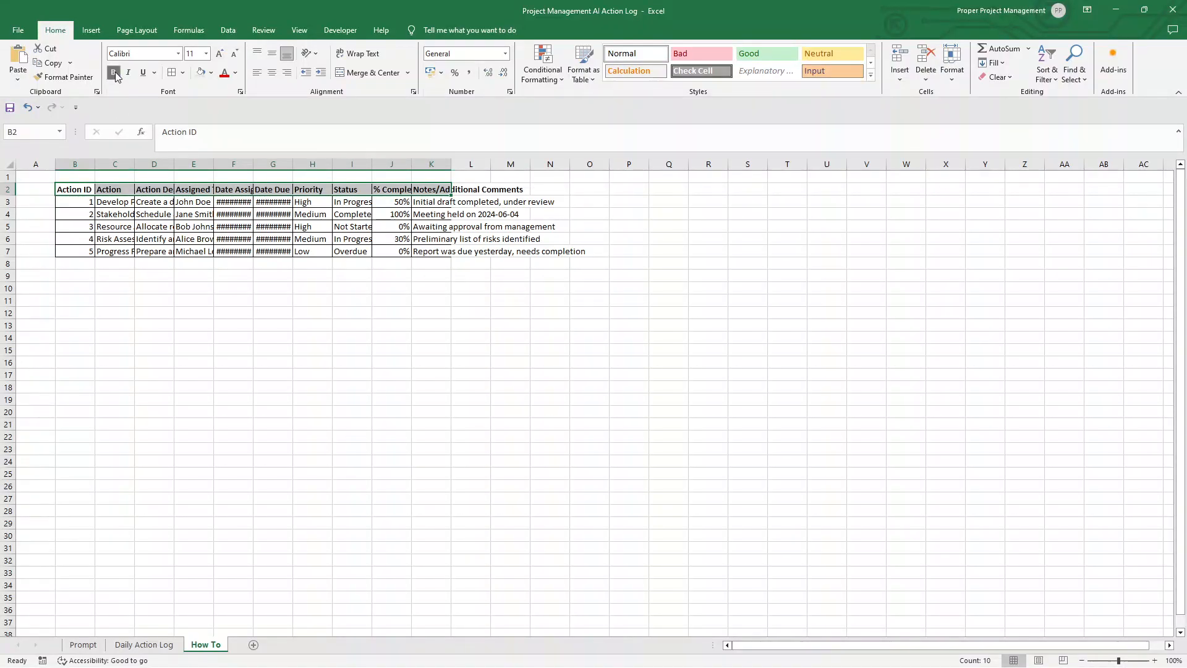
left_click(211, 73)
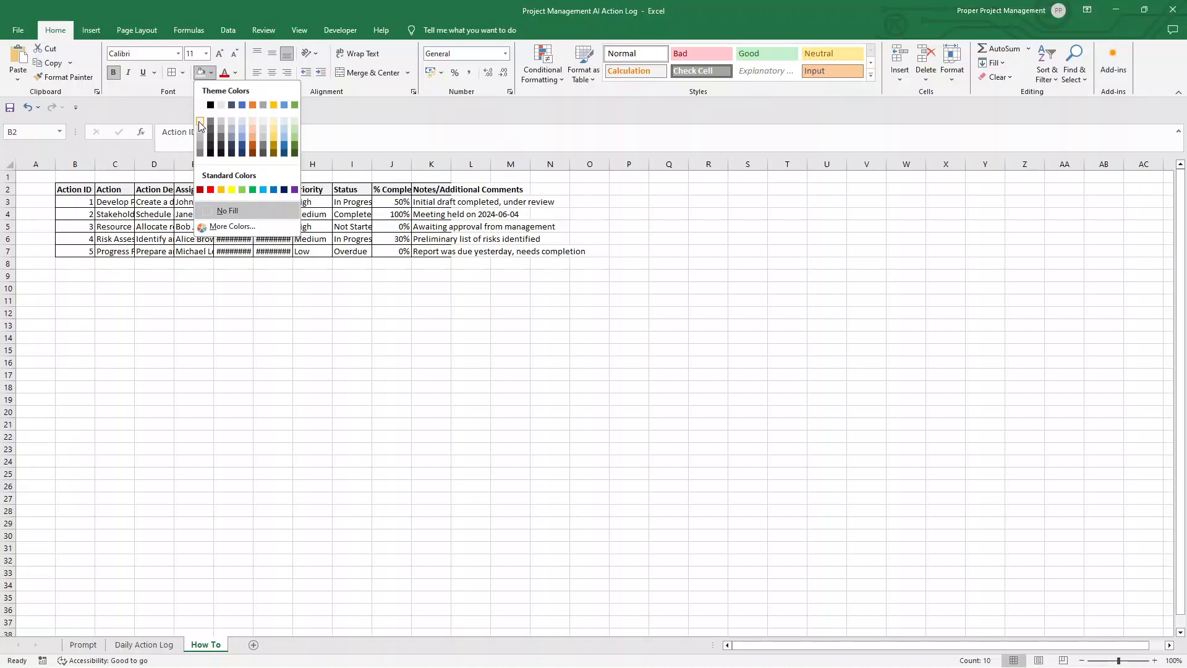
left_click(199, 129)
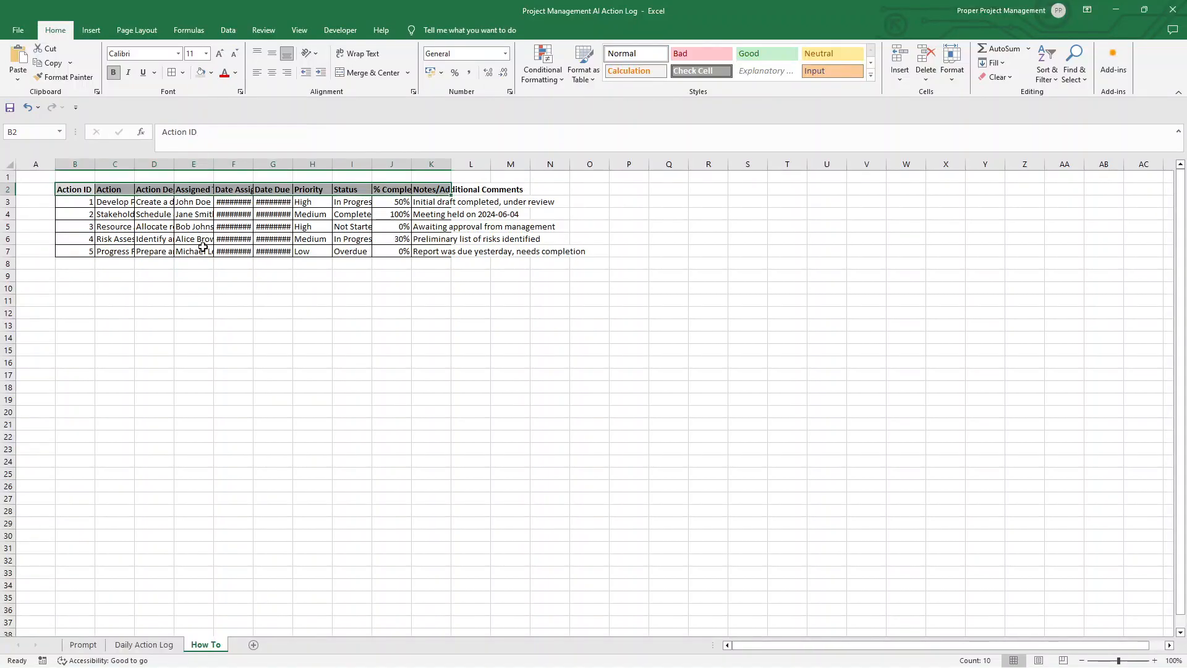
Step: Turn on Wrap Text for the entire sheet, then widen all columns evenly and autofit the row heights
left_click(9, 164)
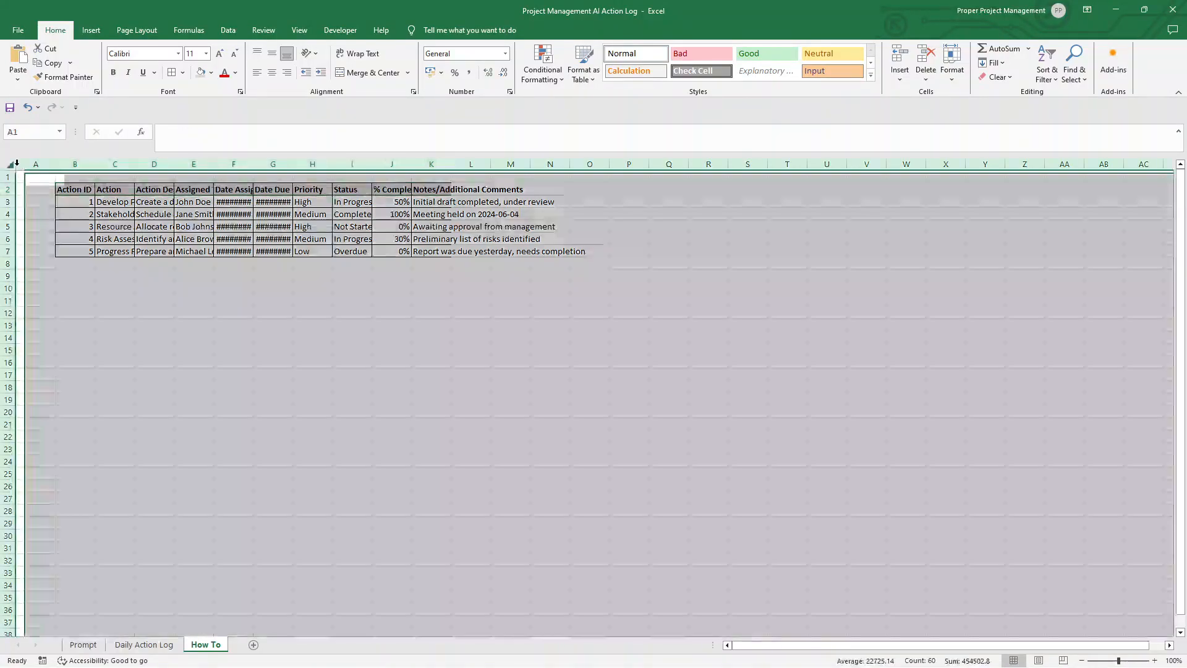
left_click(350, 55)
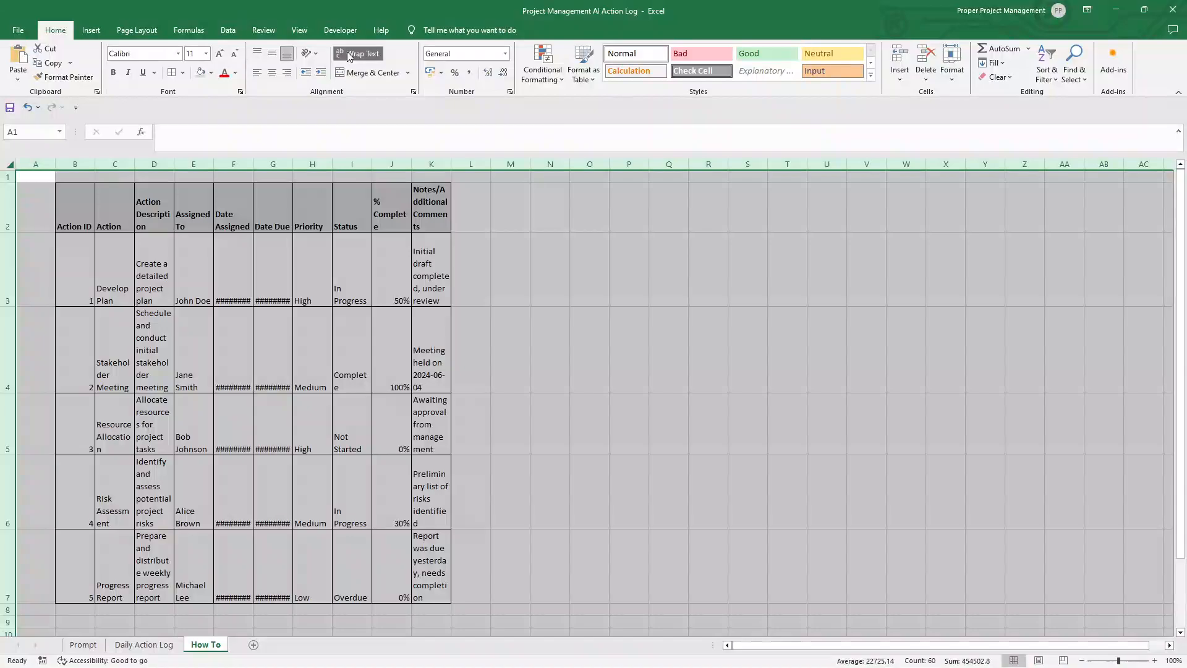
left_click_drag(56, 164, 9, 184)
double_click(10, 183)
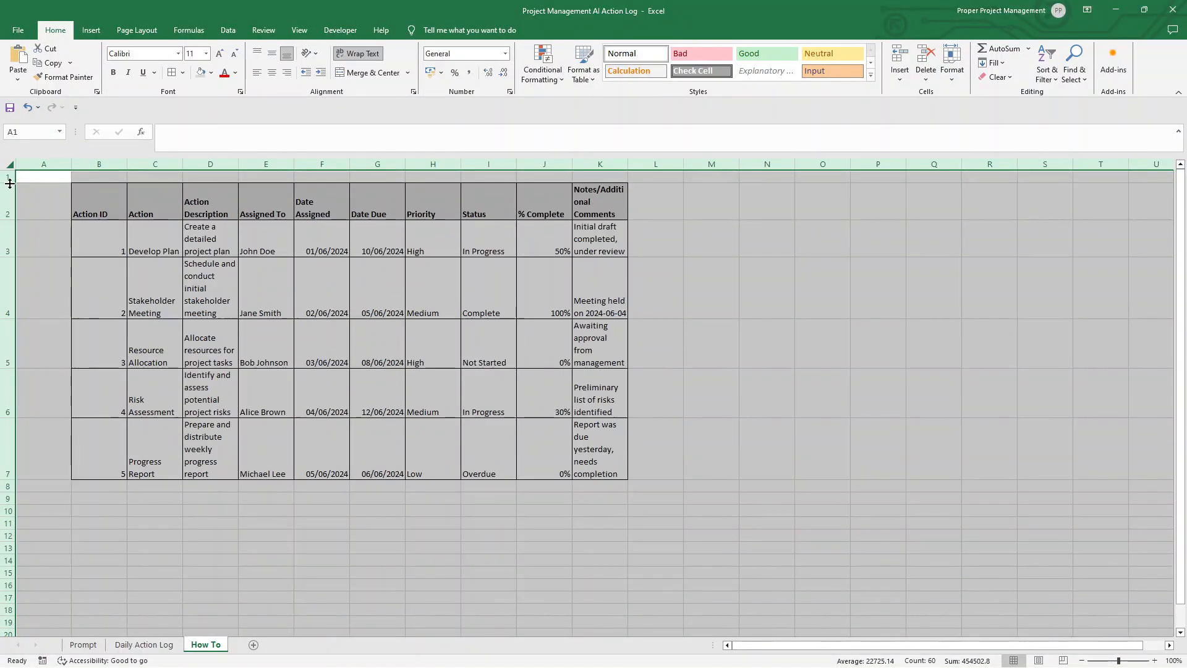
left_click(92, 214)
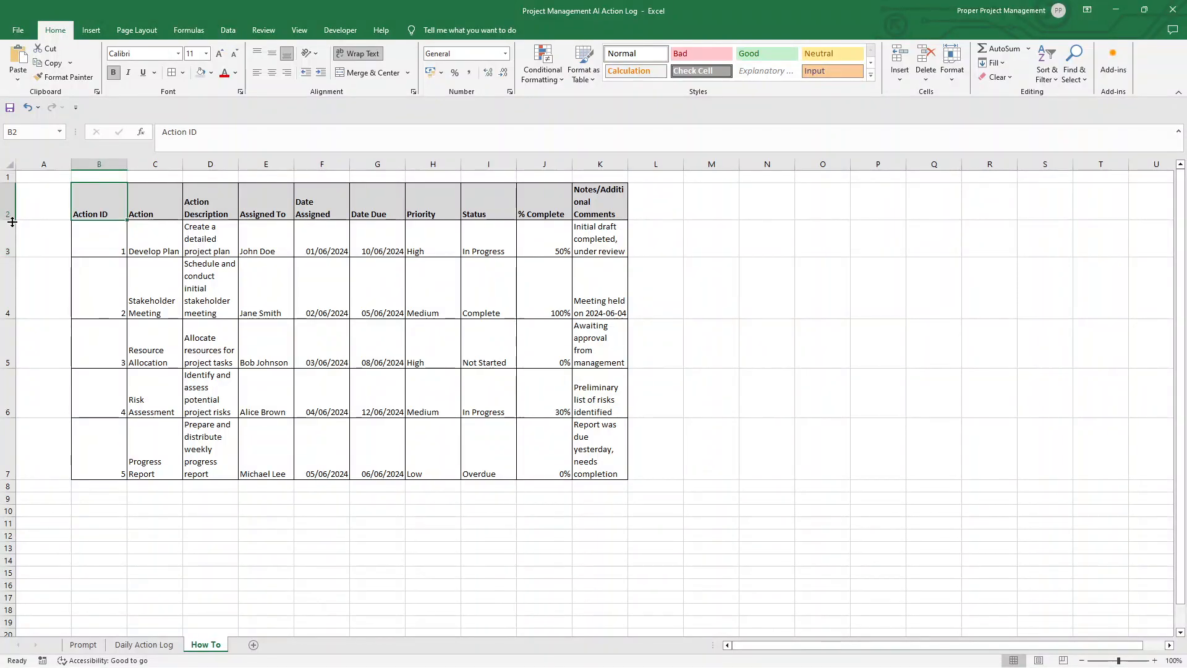
Step: Autofit the Action column, widen the Action Description column to suit its text, and autofit the height of header row 2
left_click_drag(9, 220, 9, 199)
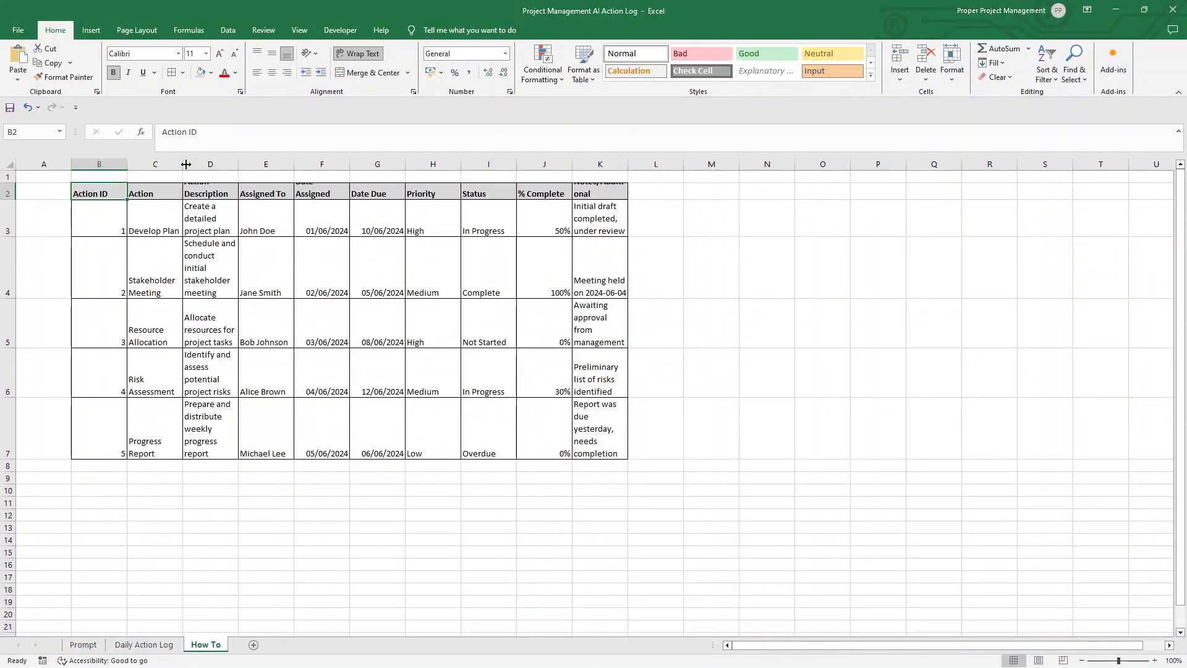
left_click_drag(183, 164, 387, 163)
double_click(265, 163)
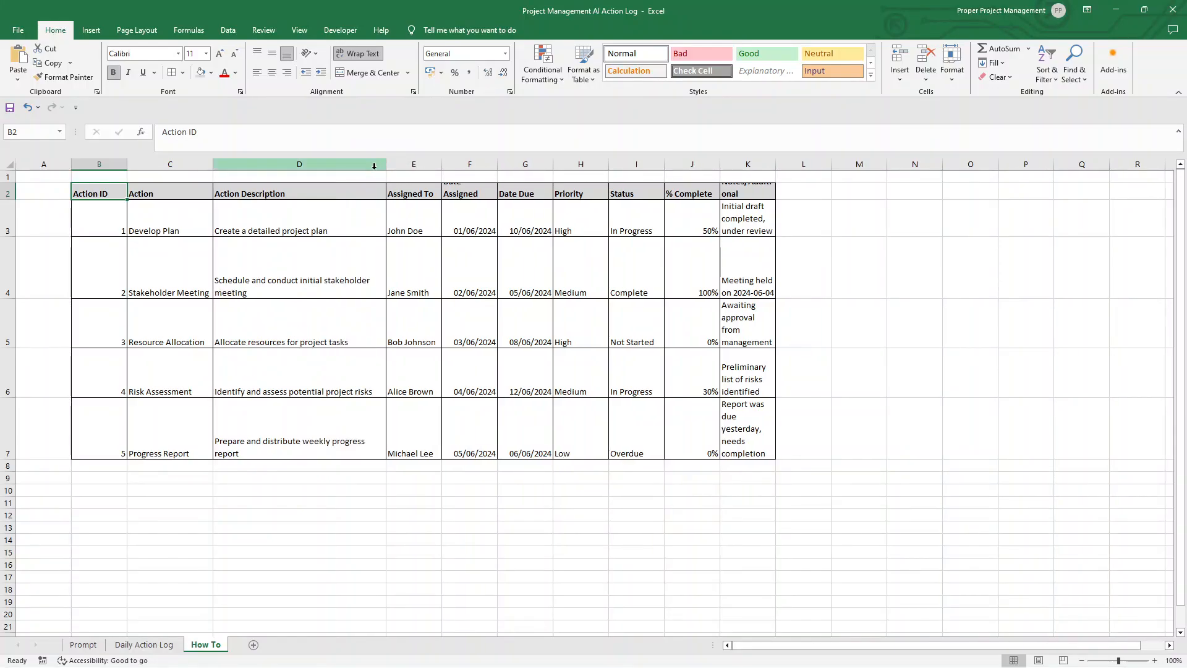
double_click(13, 200)
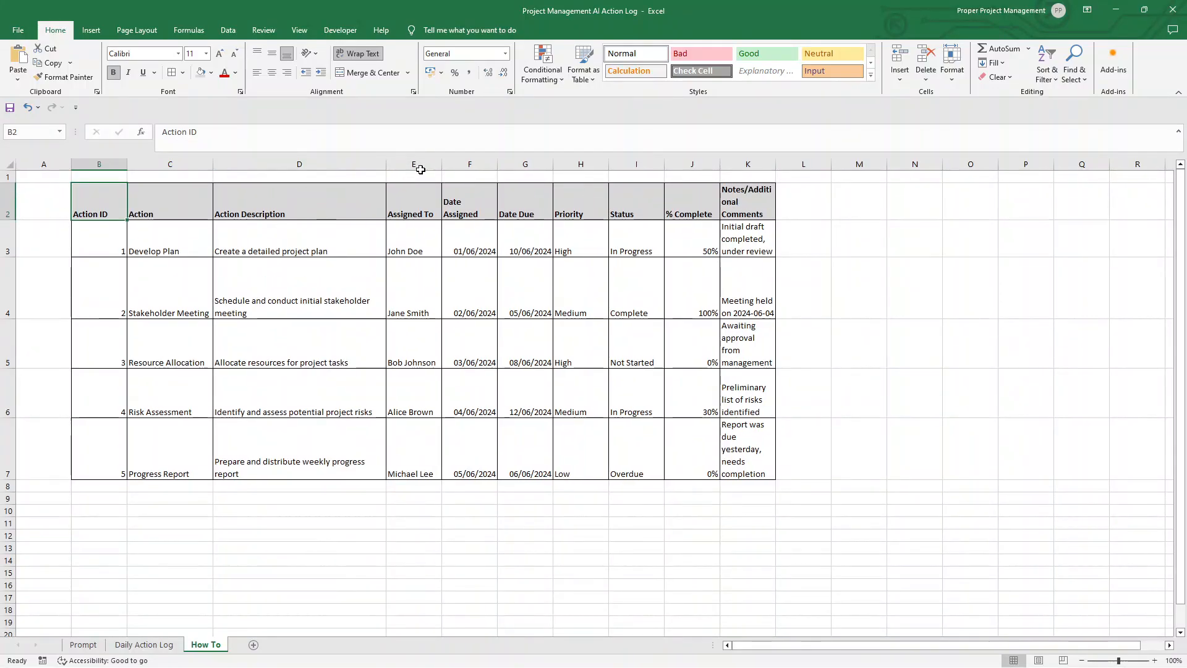
Step: Adjust the widths of columns E through K to their contents, widening the Priority and Notes/Additional Comments columns
double_click(442, 164)
double_click(495, 163)
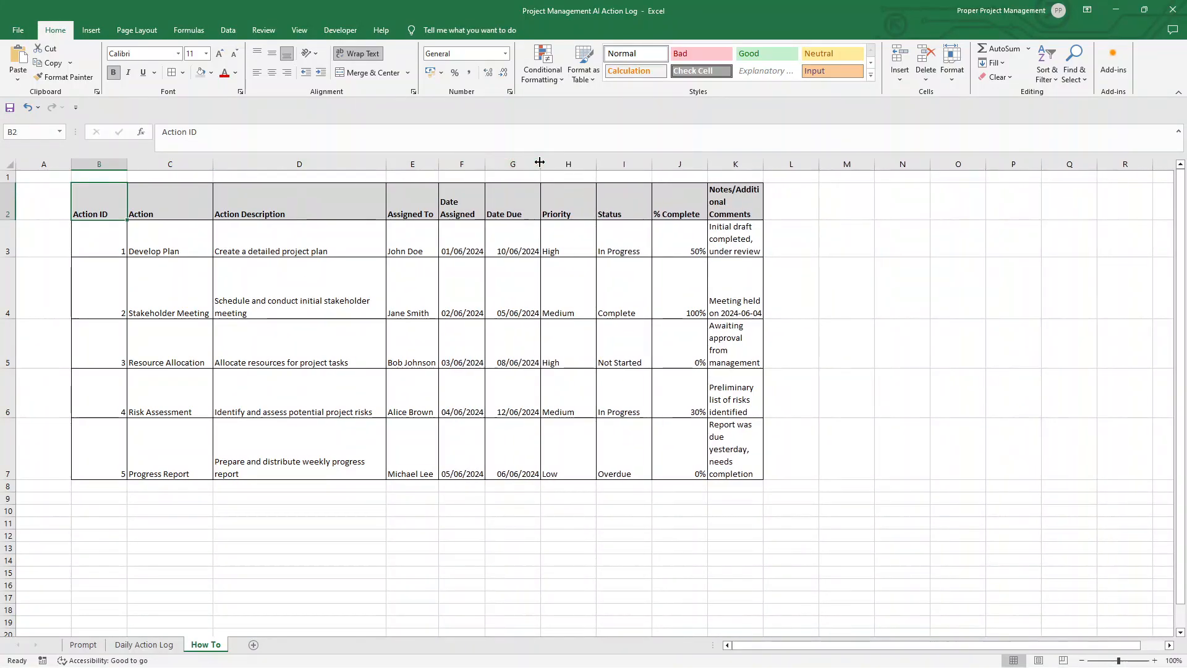
double_click(540, 163)
left_click_drag(587, 163, 603, 163)
double_click(659, 163)
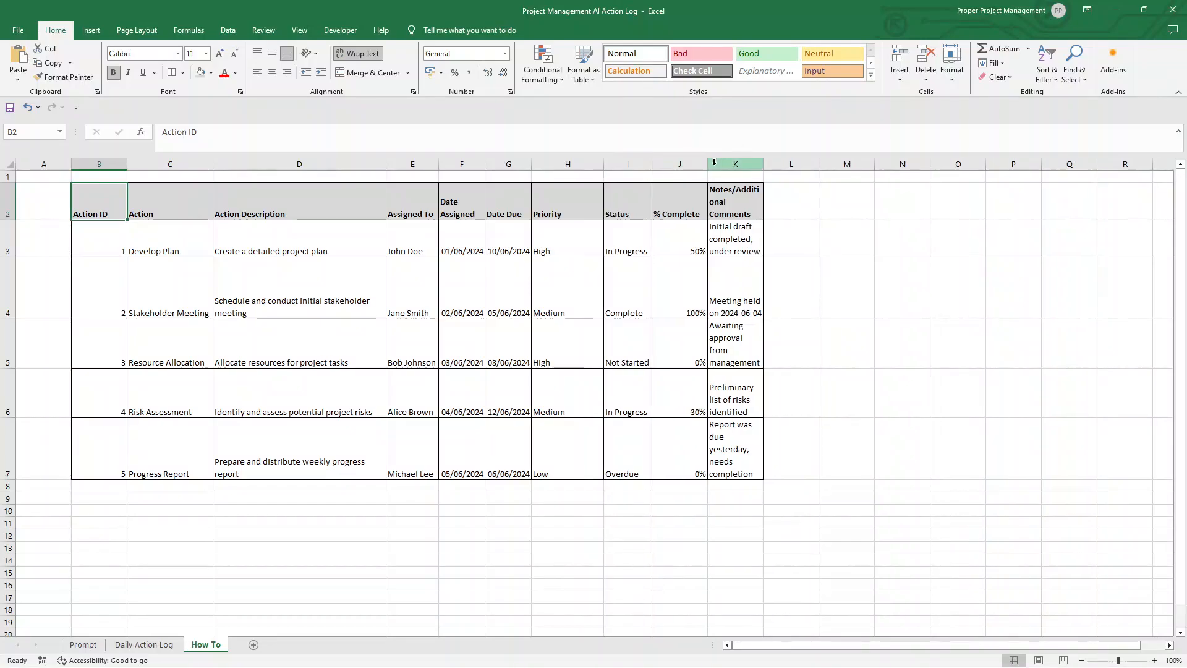
double_click(707, 164)
double_click(759, 163)
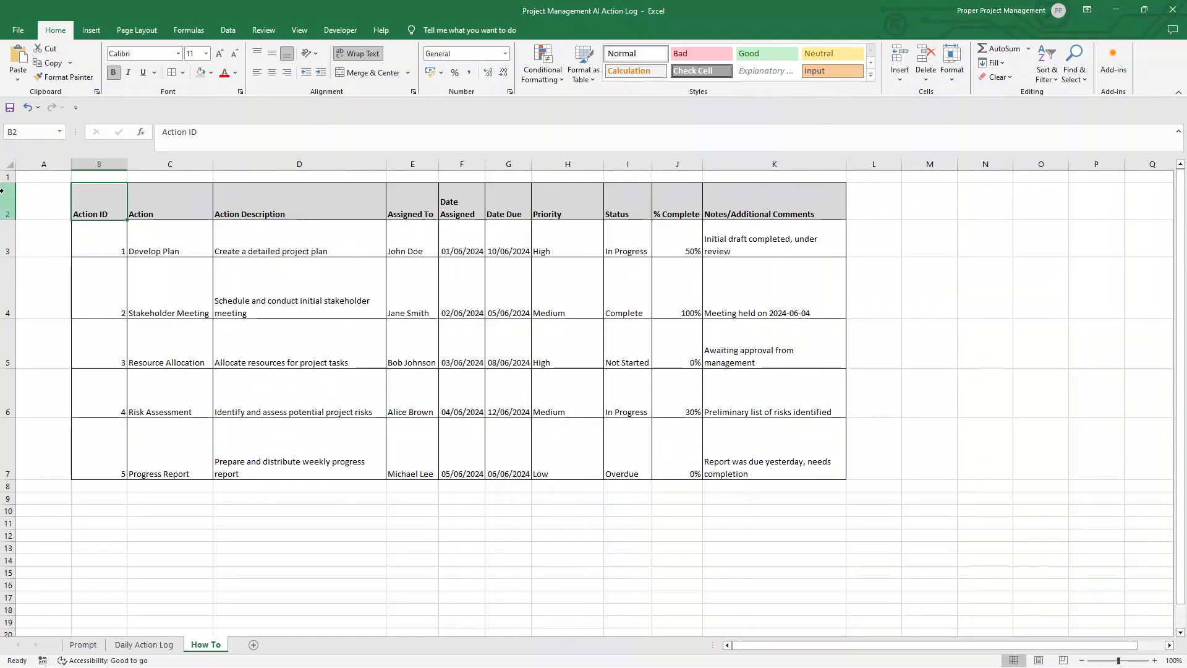
Step: Reduce the height of all rows in the sheet to one uniform single-line height
left_click(9, 164)
left_click_drag(14, 183, 13, 181)
left_click(123, 254)
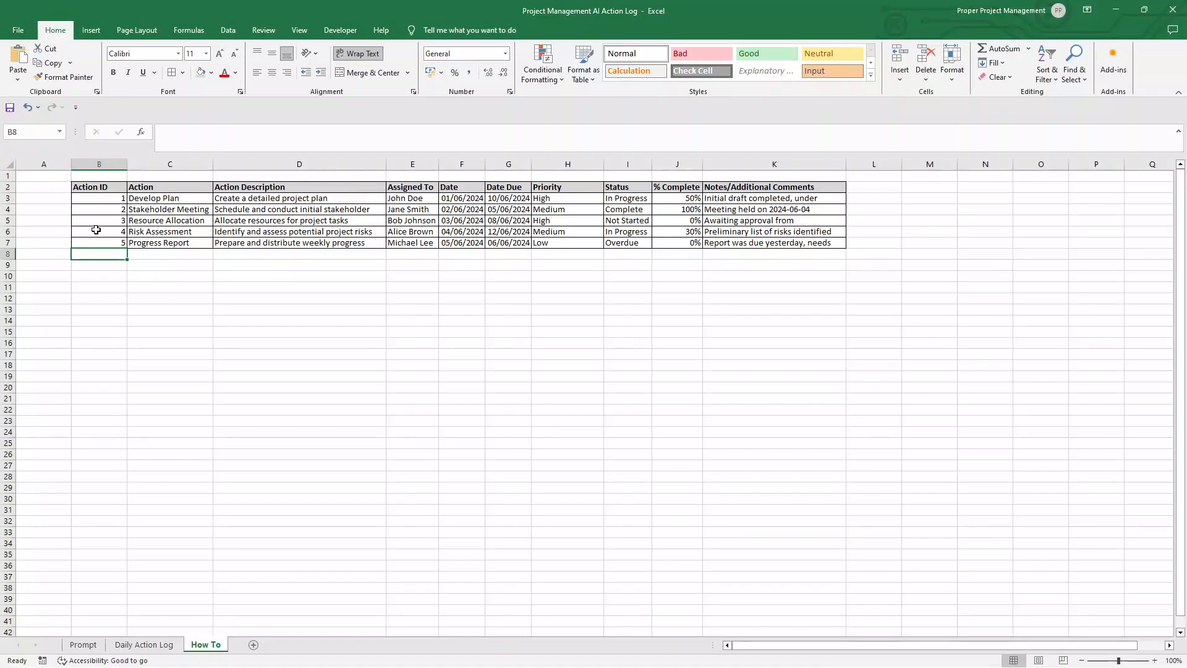
Step: Insert four blank rows above the table at the top of the sheet
right_click(8, 176)
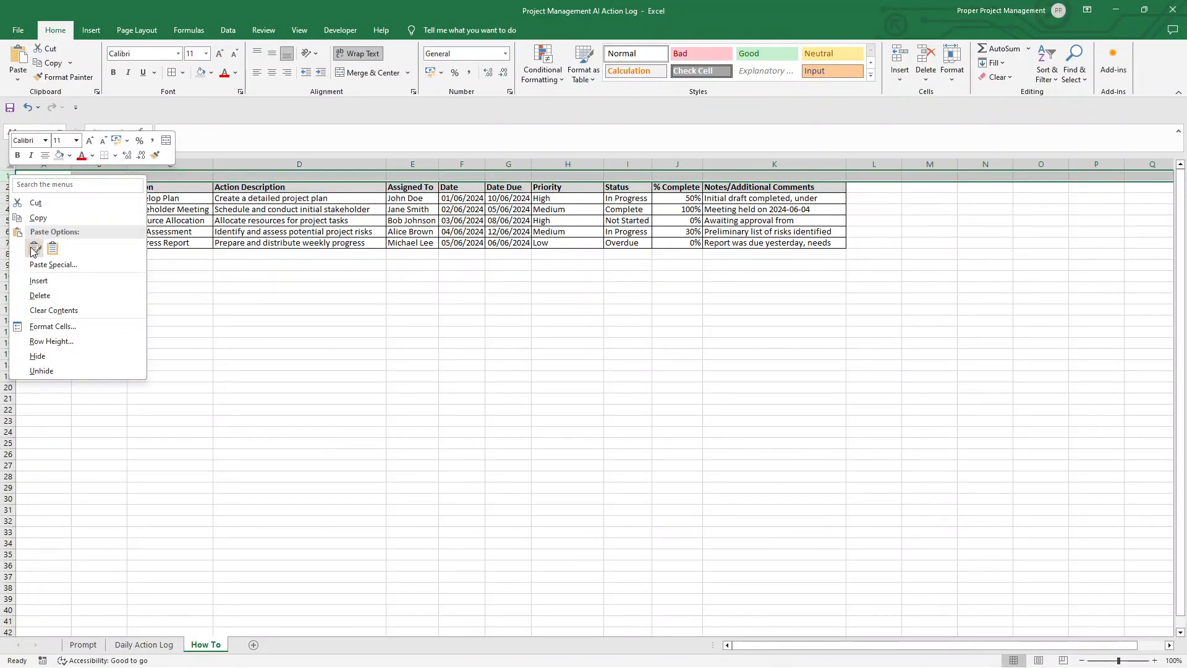
left_click(49, 272)
right_click(9, 176)
left_click(68, 279)
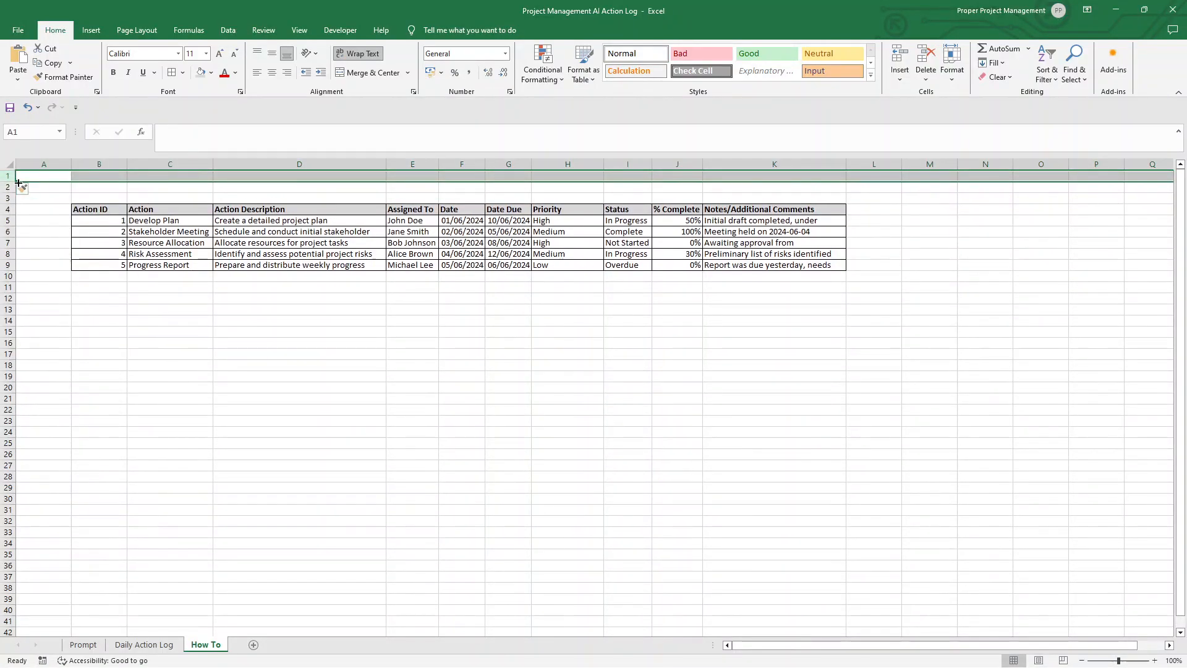
right_click(12, 174)
left_click(55, 277)
right_click(11, 176)
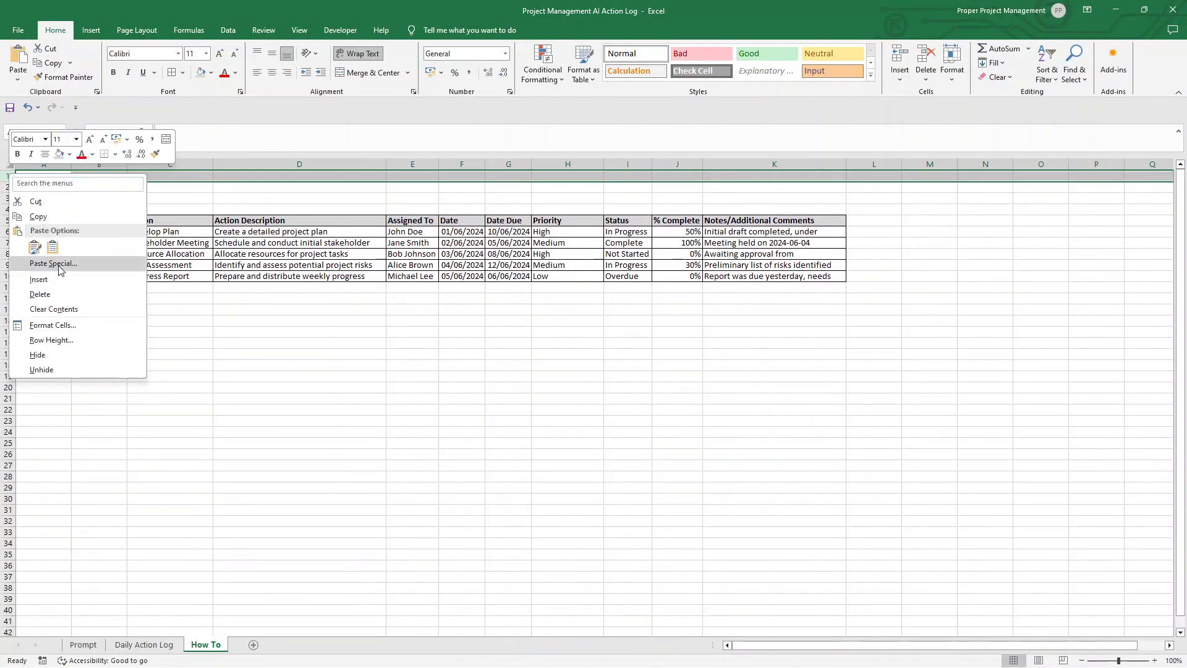
left_click(79, 274)
Step: Enter the title "Action Log for 'Project Alpha'" in cell B2
left_click(122, 186)
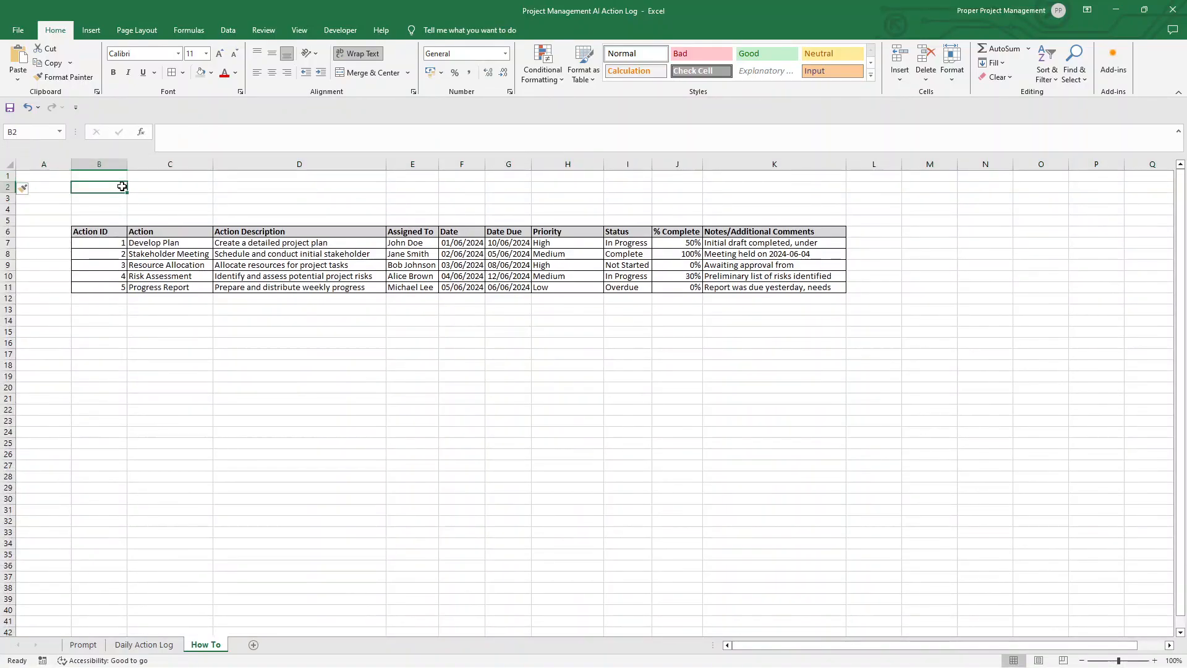
type("Actio")
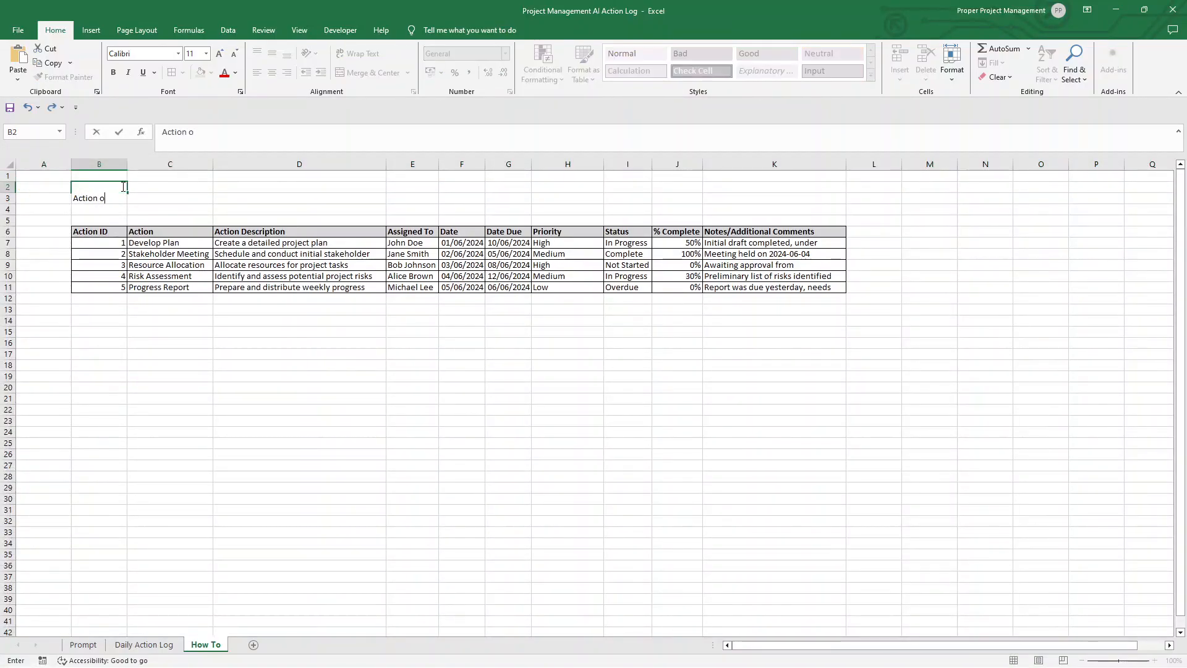
type("n Log for 'Project")
key("Caps_Lock")
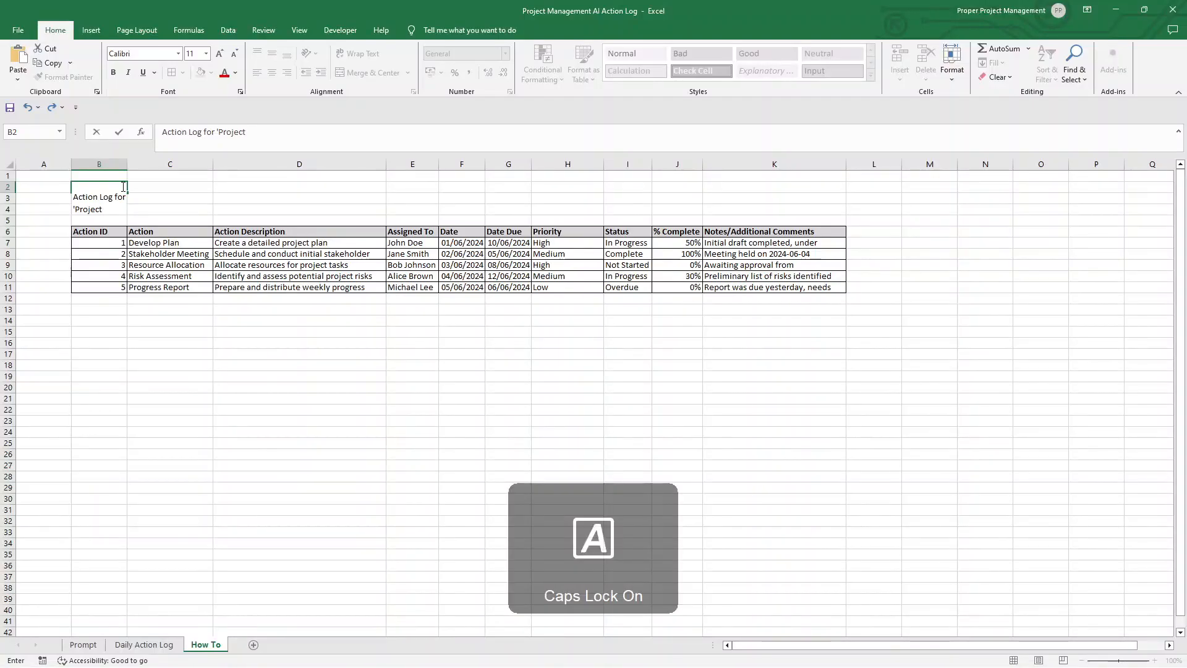
type("A")
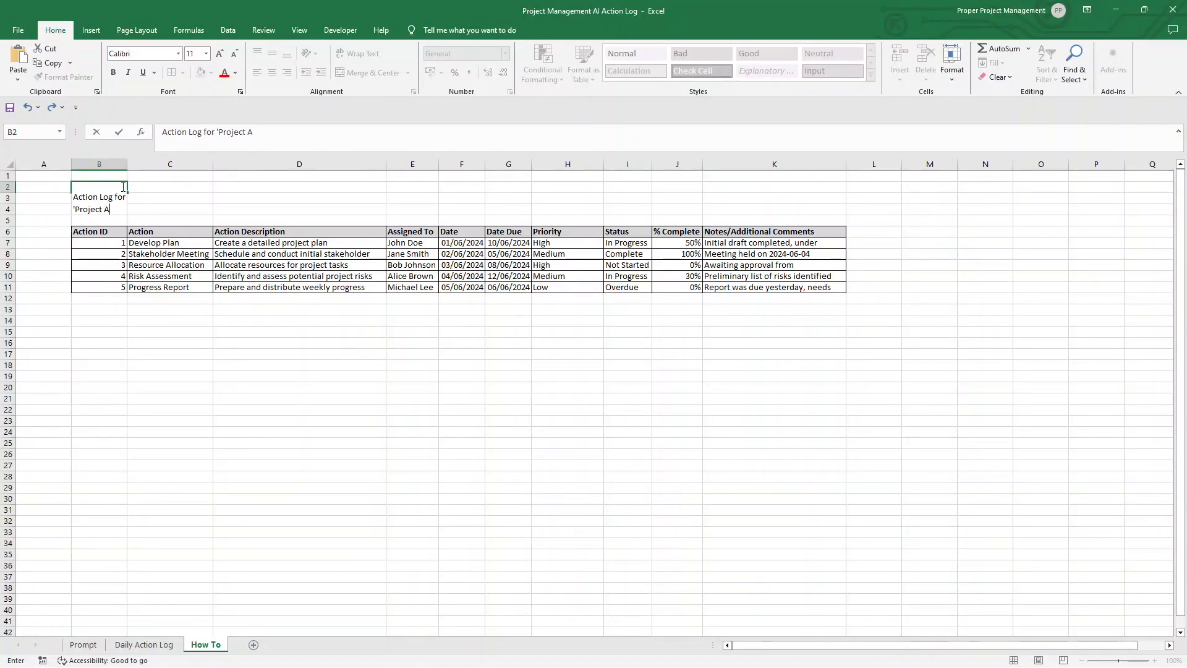
key("Caps_Lock")
type("lpha")
key("Return")
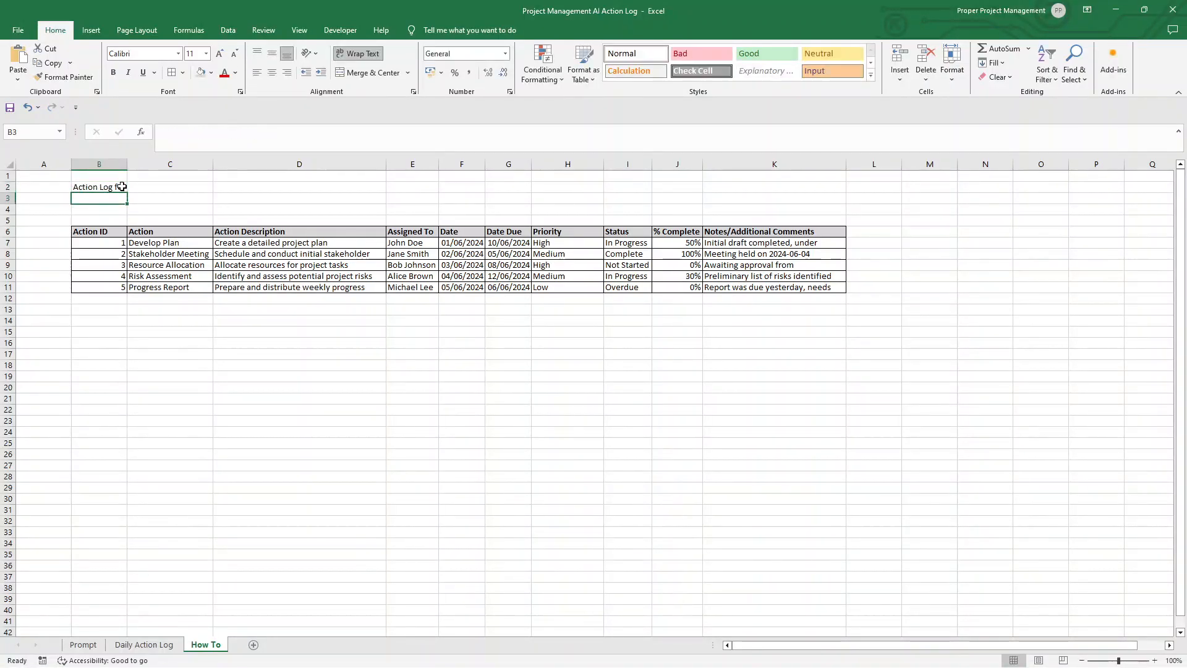
Step: Merge and center the title across B2:C2, make it bold and enlarge its font size to 18
left_click_drag(122, 186, 167, 186)
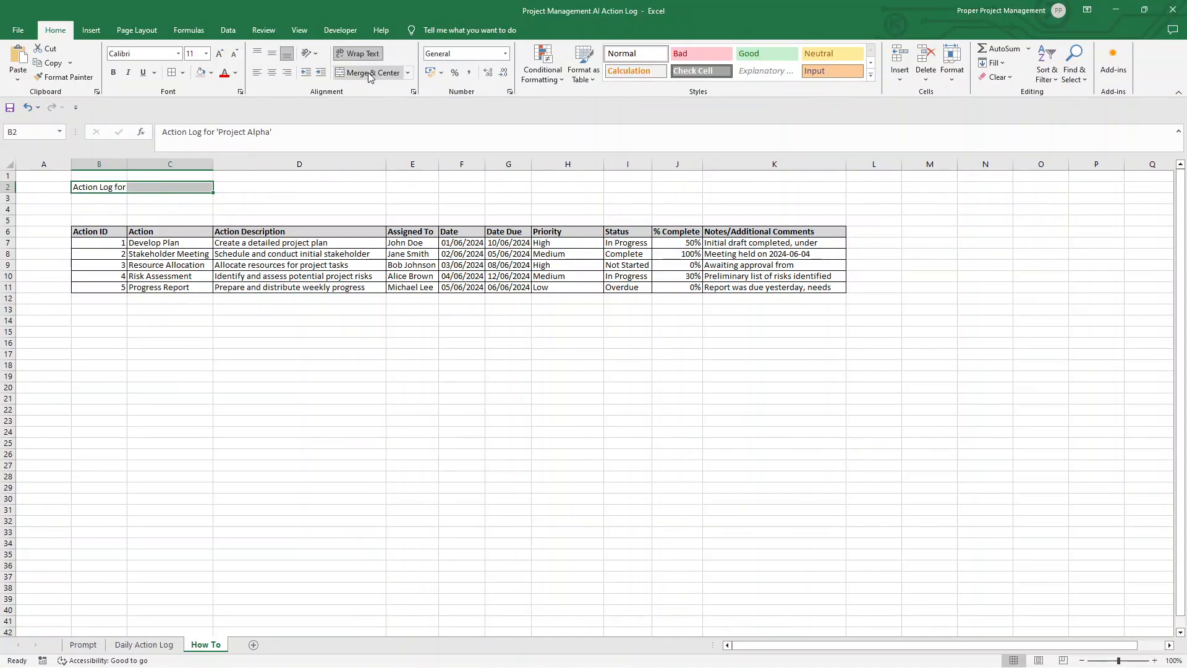
left_click(369, 73)
left_click(113, 73)
left_click(220, 54)
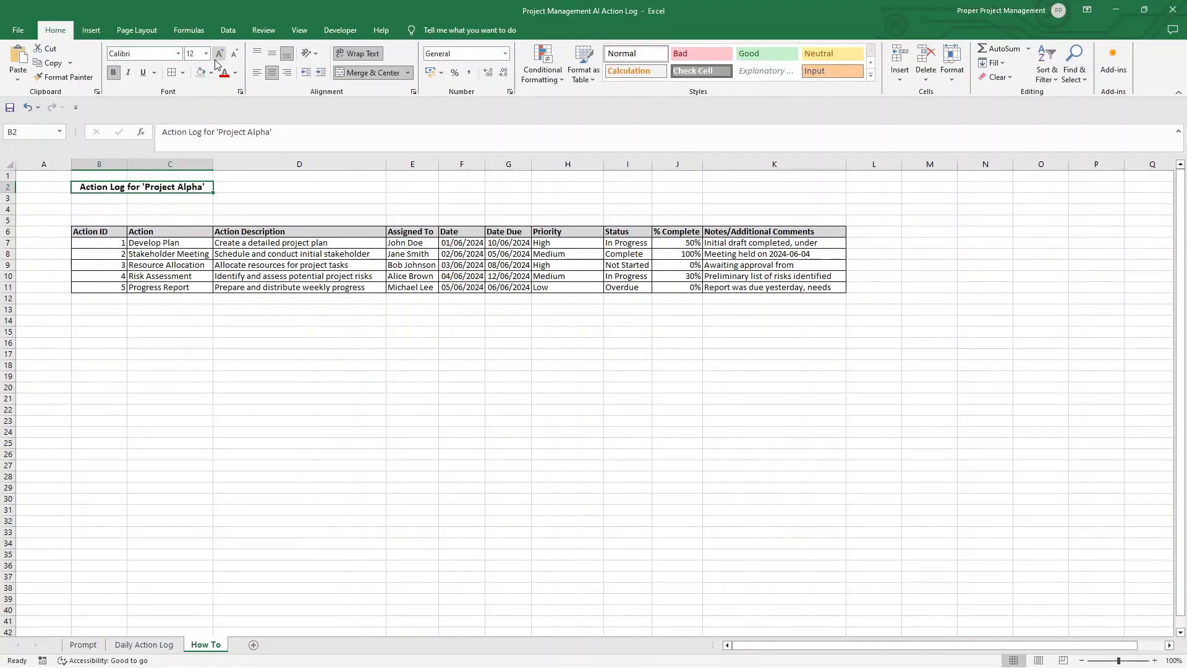
left_click(219, 54)
left_click(219, 54)
left_click(220, 53)
Step: Merge and center the title across B2:D2, autofit row 2's height, and fill the merged cell with light gray
left_click_drag(245, 186, 133, 187)
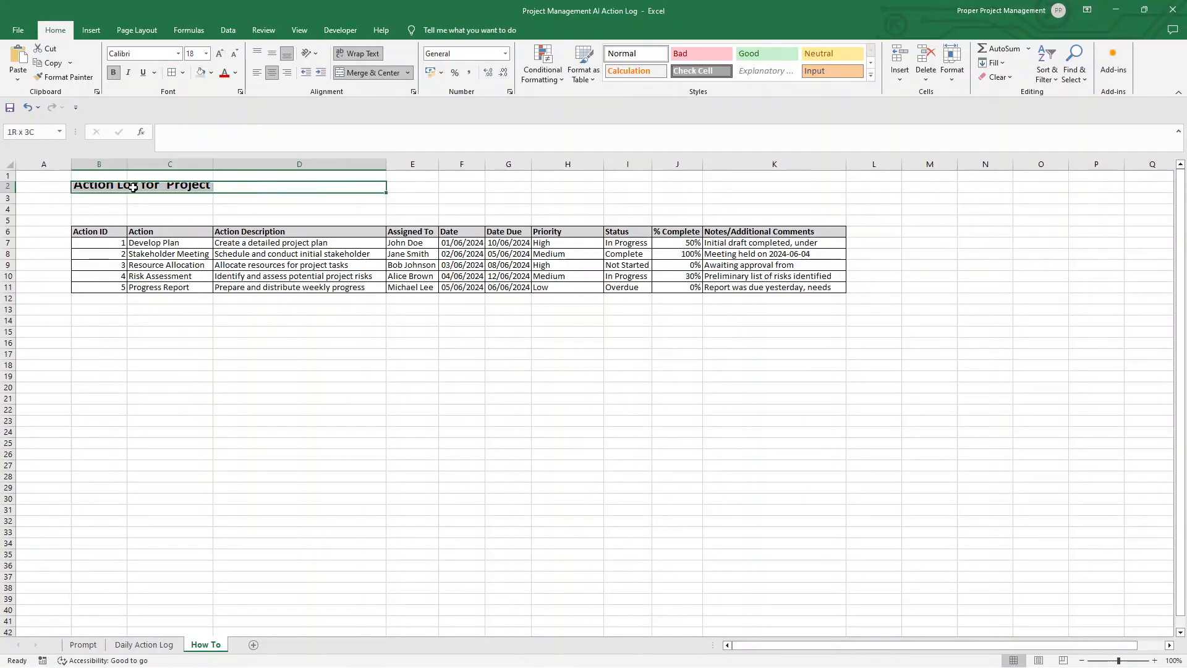
left_click(365, 72)
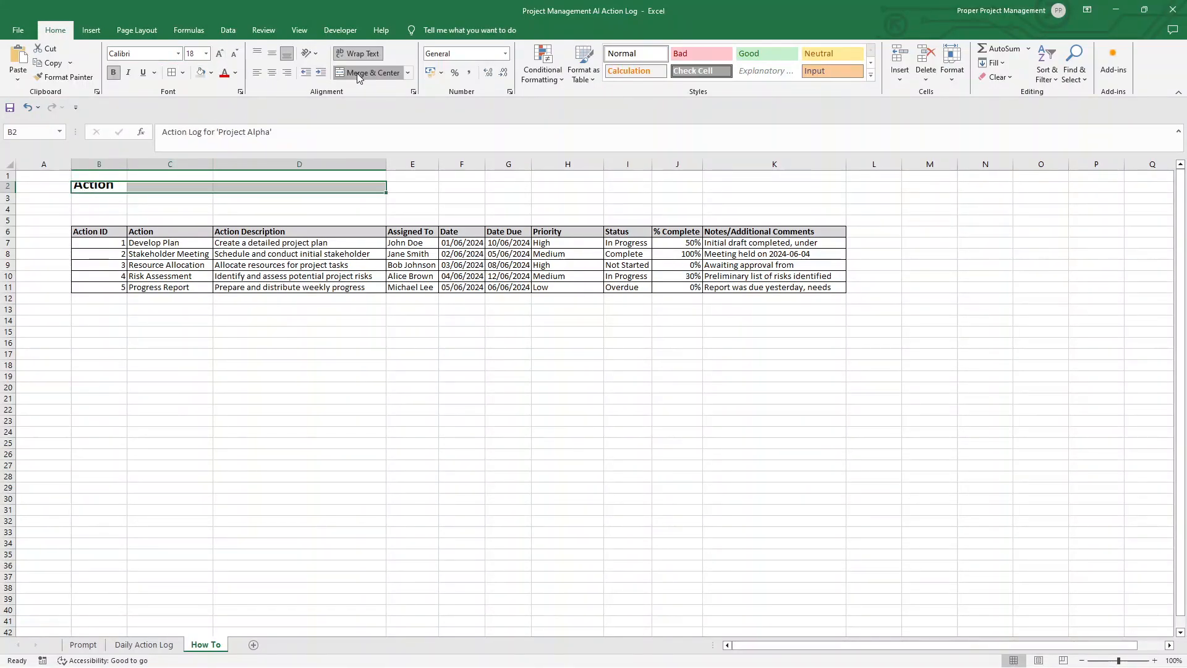
double_click(3, 192)
left_click(201, 74)
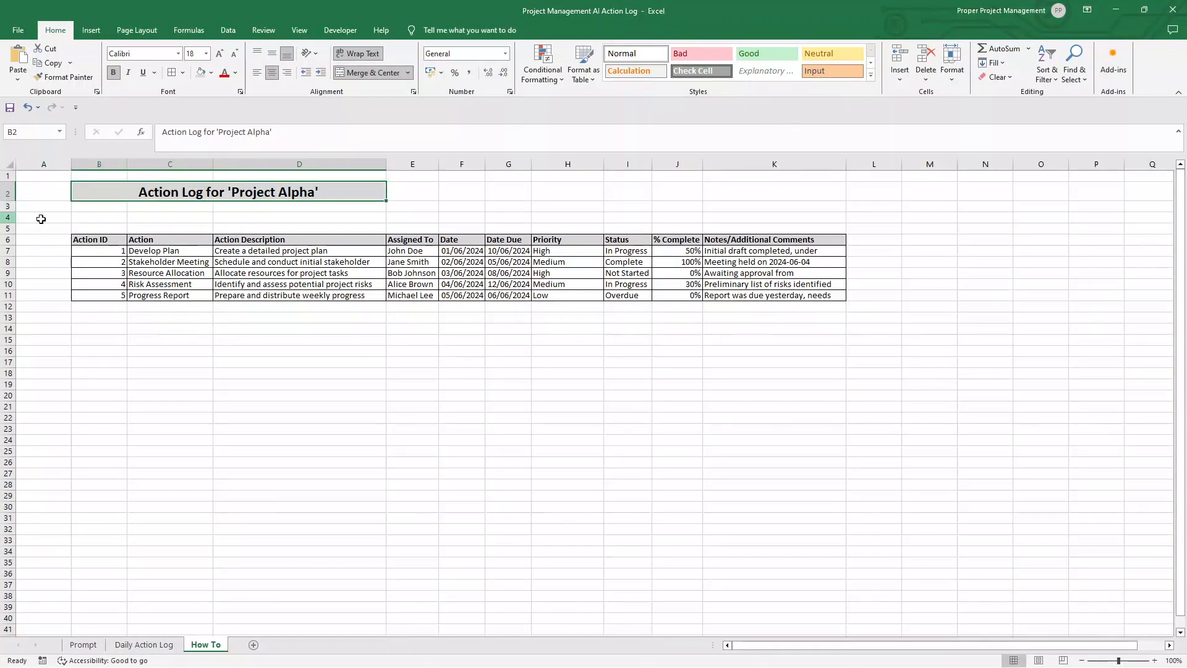
Step: Insert another blank row at row 4, between the title and the action log table
right_click(9, 221)
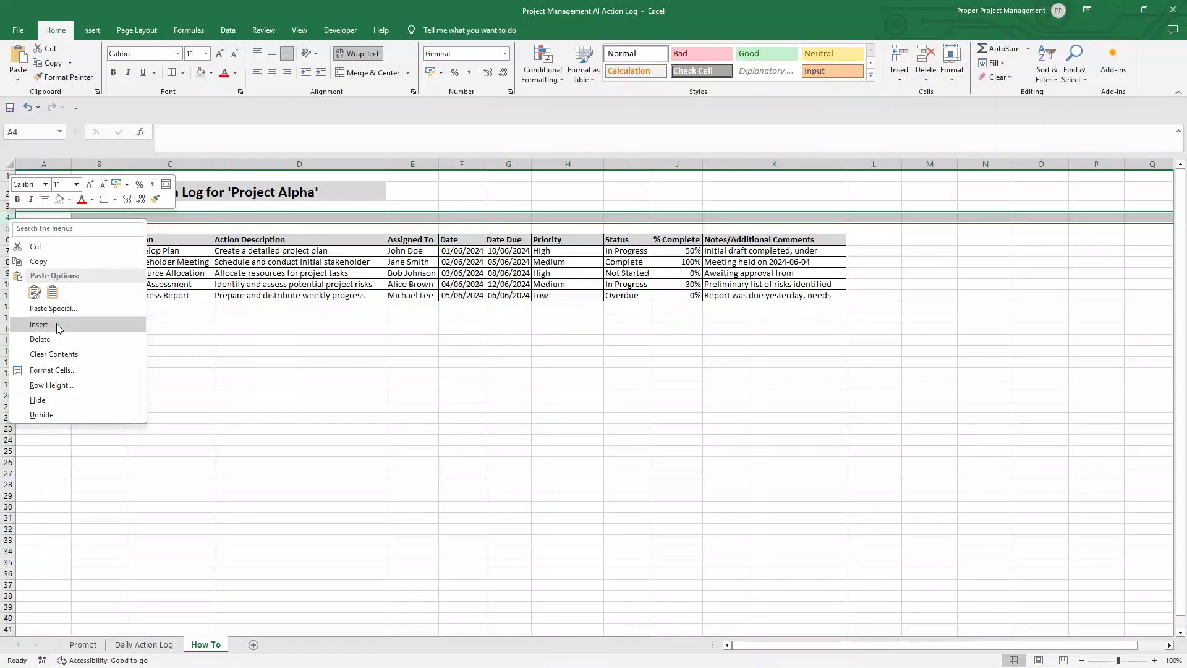
left_click(37, 321)
left_click(129, 216)
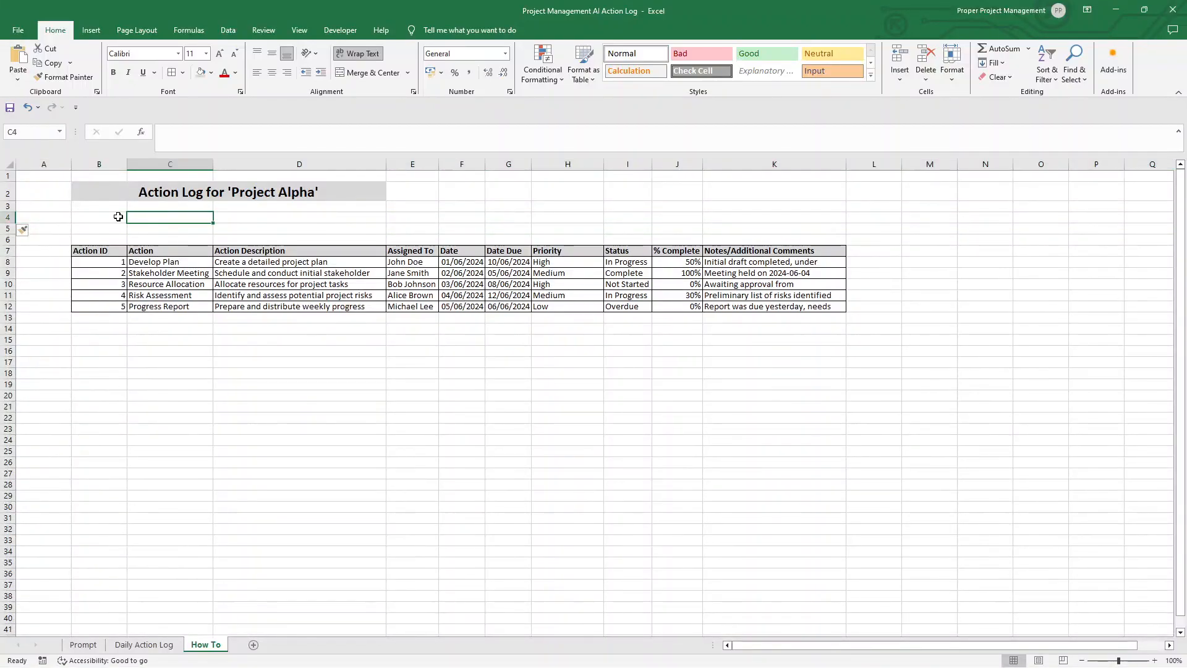
Step: Enter the labels "Date of last update" in B4 and "Last updated by" in B5
left_click(117, 215)
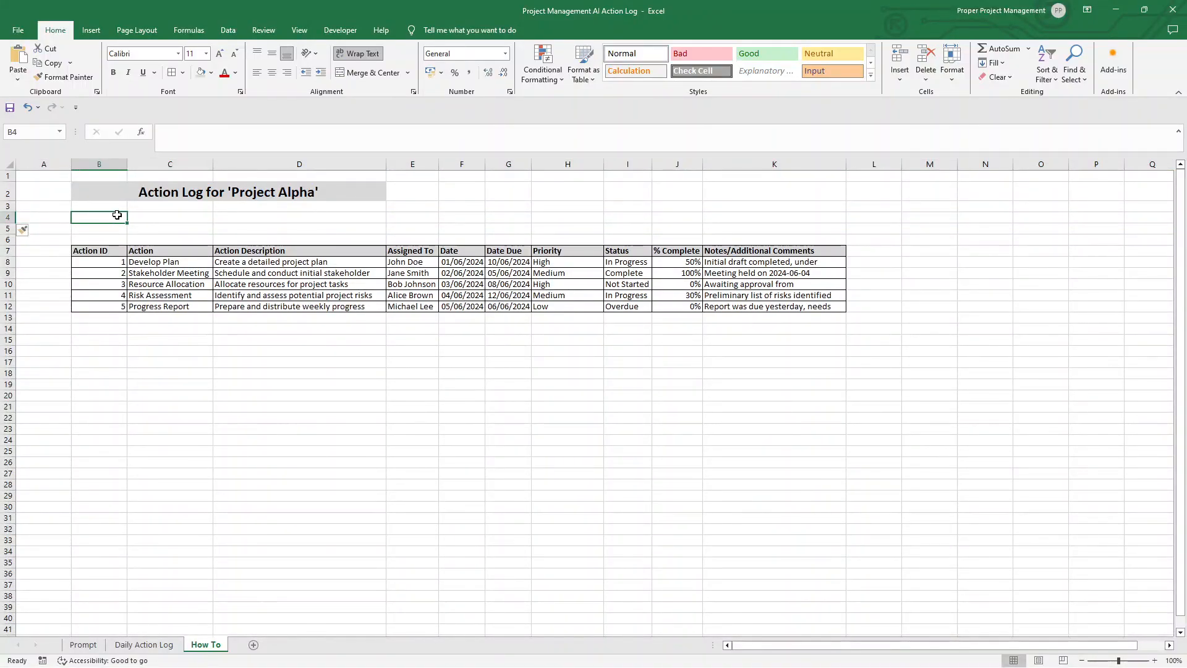
type("Date of last update")
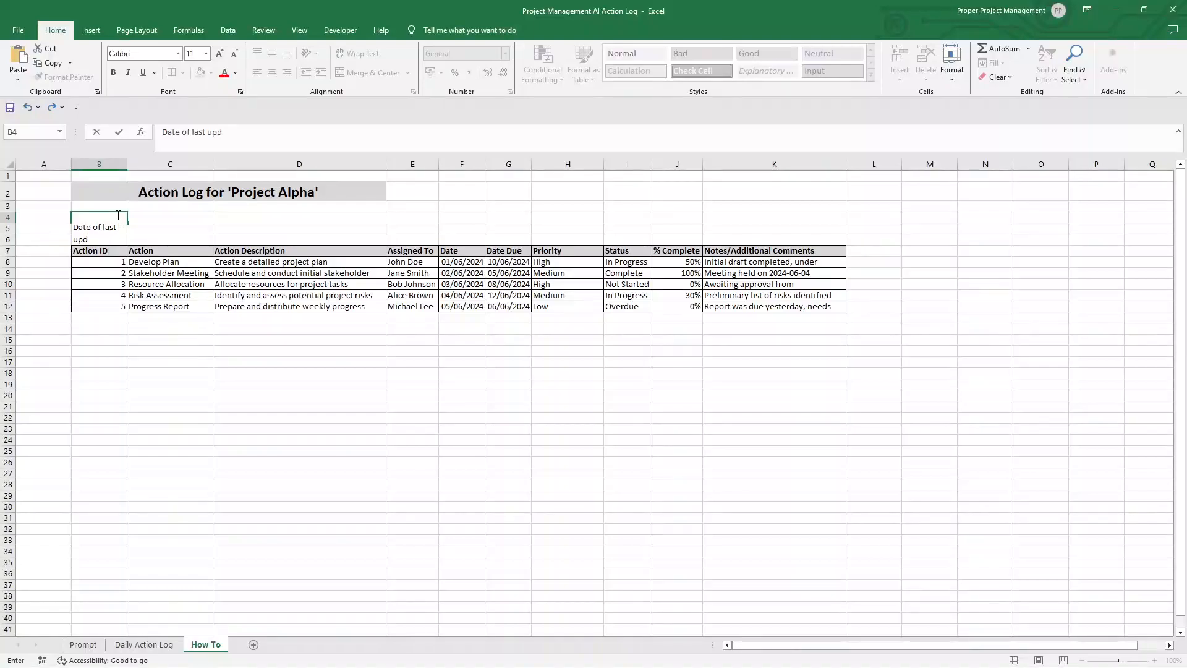
key("Return")
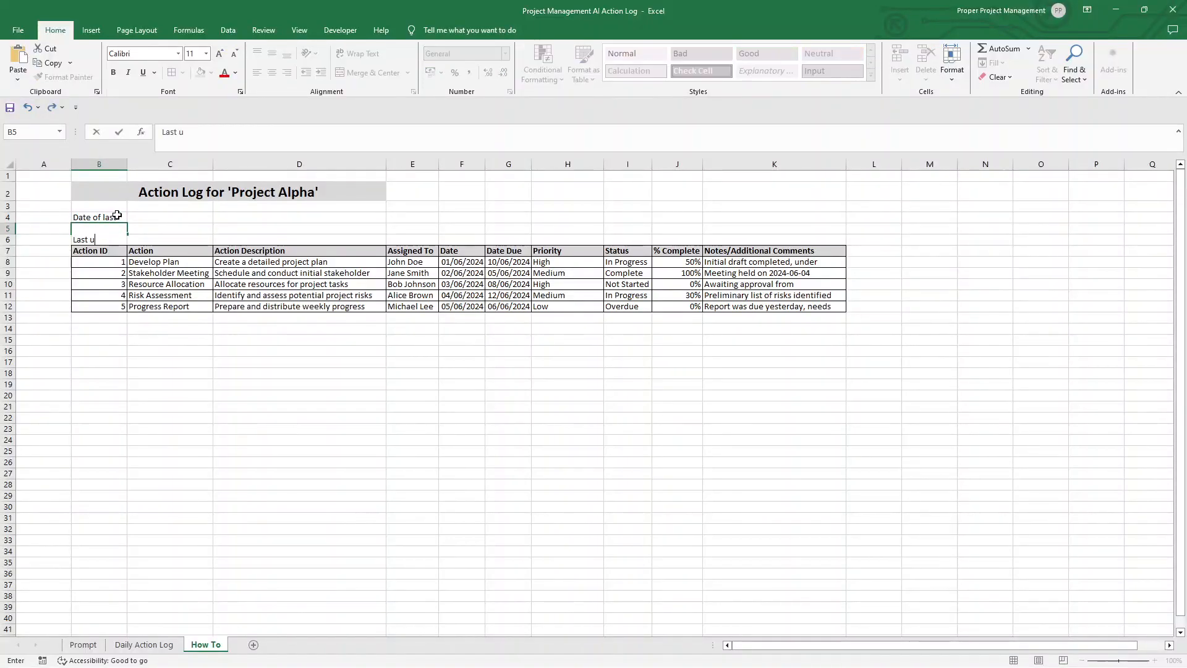
type("d by")
key("Return")
Step: Apply All Borders to the update details block B4:C5
left_click_drag(116, 217, 188, 231)
left_click(174, 77)
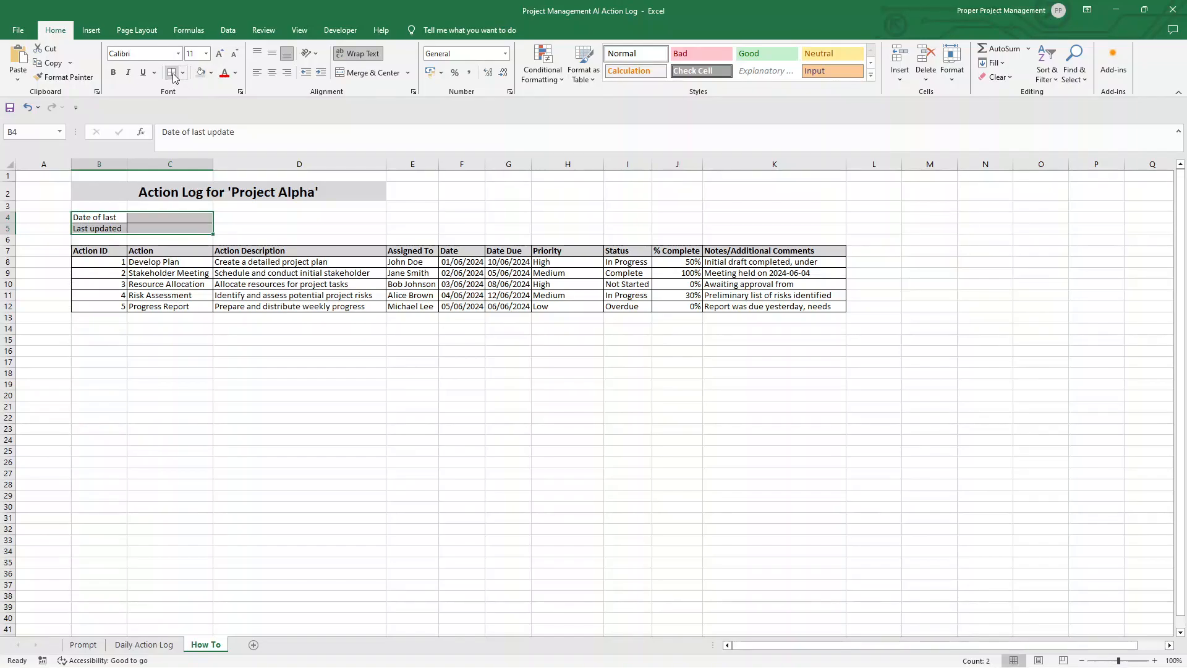
Step: Fill the update labels B4:B5 with light gray and widen column B until both labels fit on one line
left_click_drag(101, 217, 108, 227)
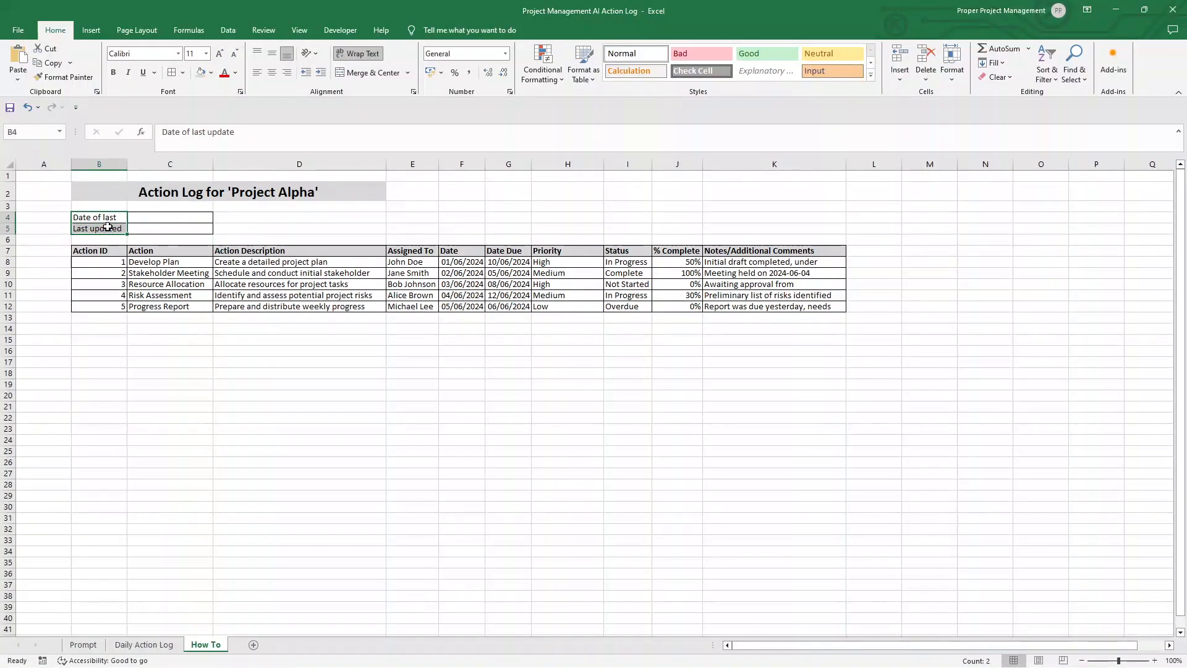
left_click(202, 73)
left_click_drag(127, 163, 164, 163)
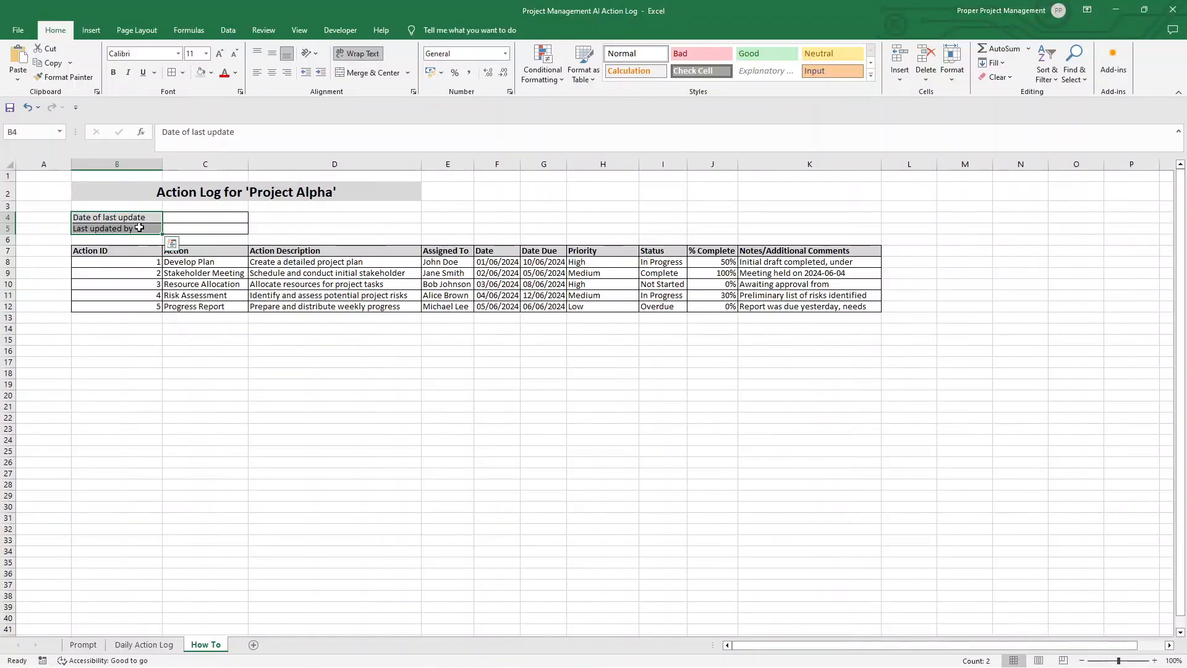
left_click(172, 243)
left_click(124, 229)
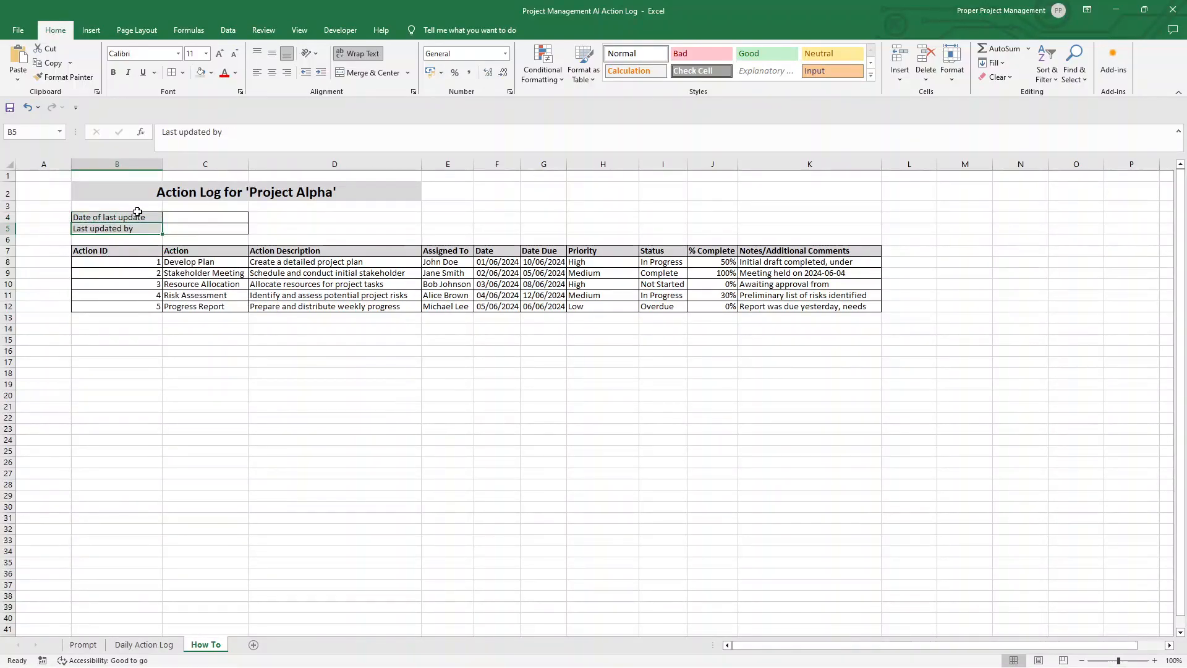
Step: Make the labels "Date of last update" and "Last updated by" bold
left_click_drag(137, 212, 138, 228)
key("ctrl+b")
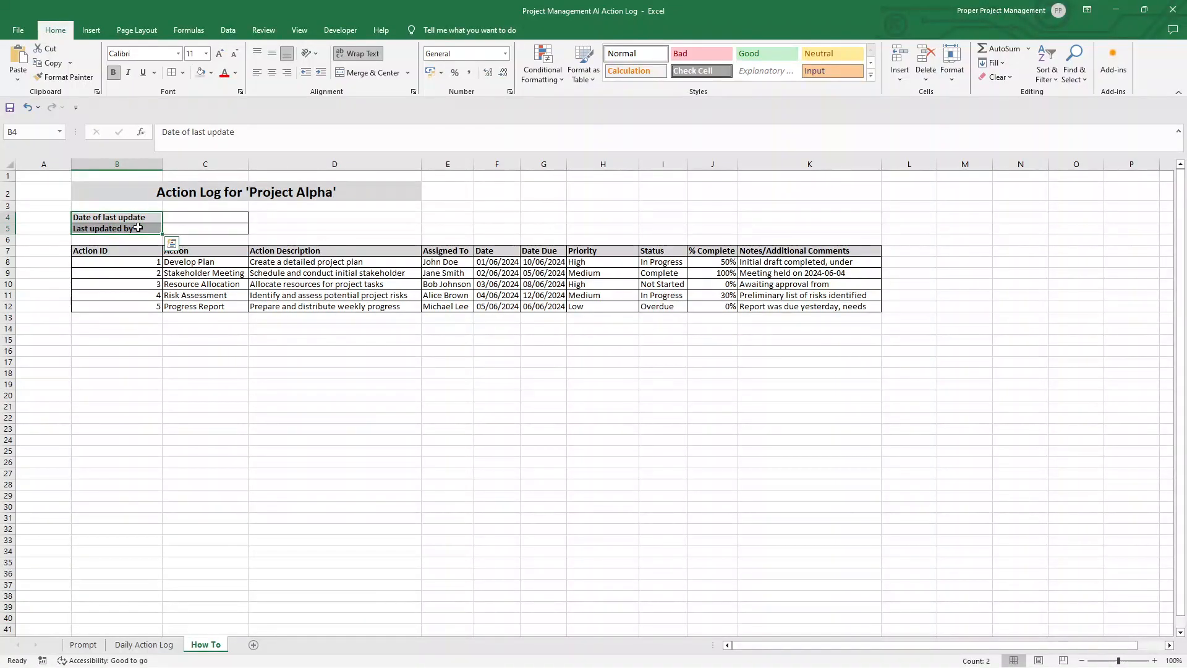
left_click(194, 219)
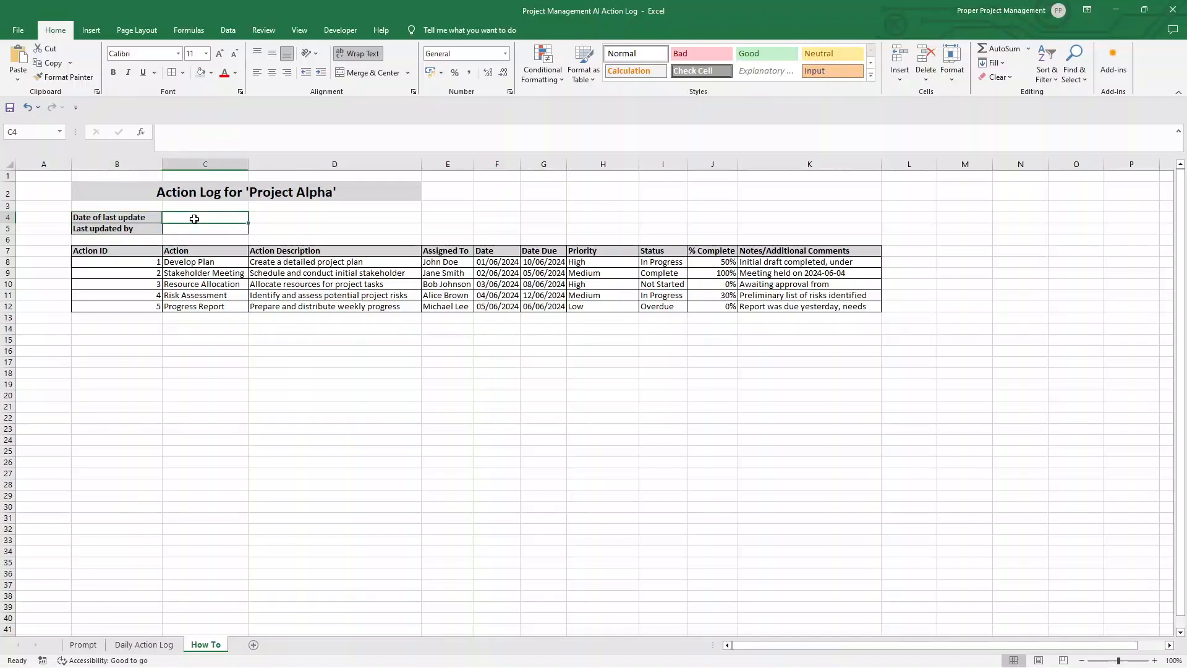
Step: Hide the gridlines on the How To sheet and narrow column B slightly
left_click(299, 29)
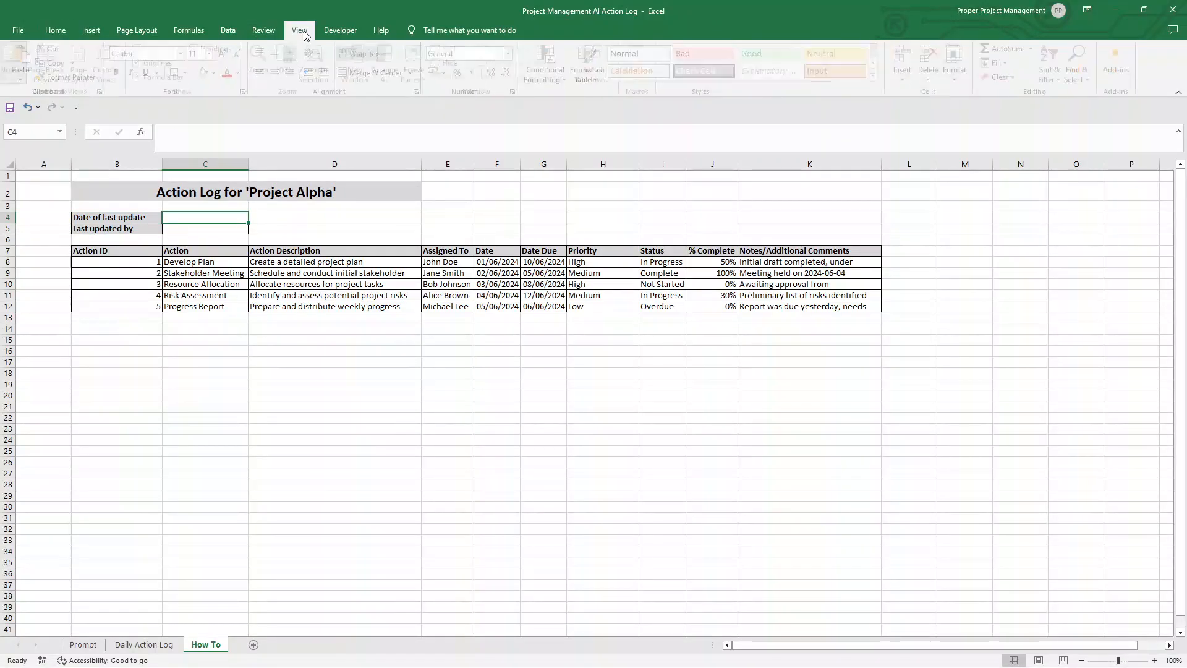
left_click(164, 63)
left_click(204, 351)
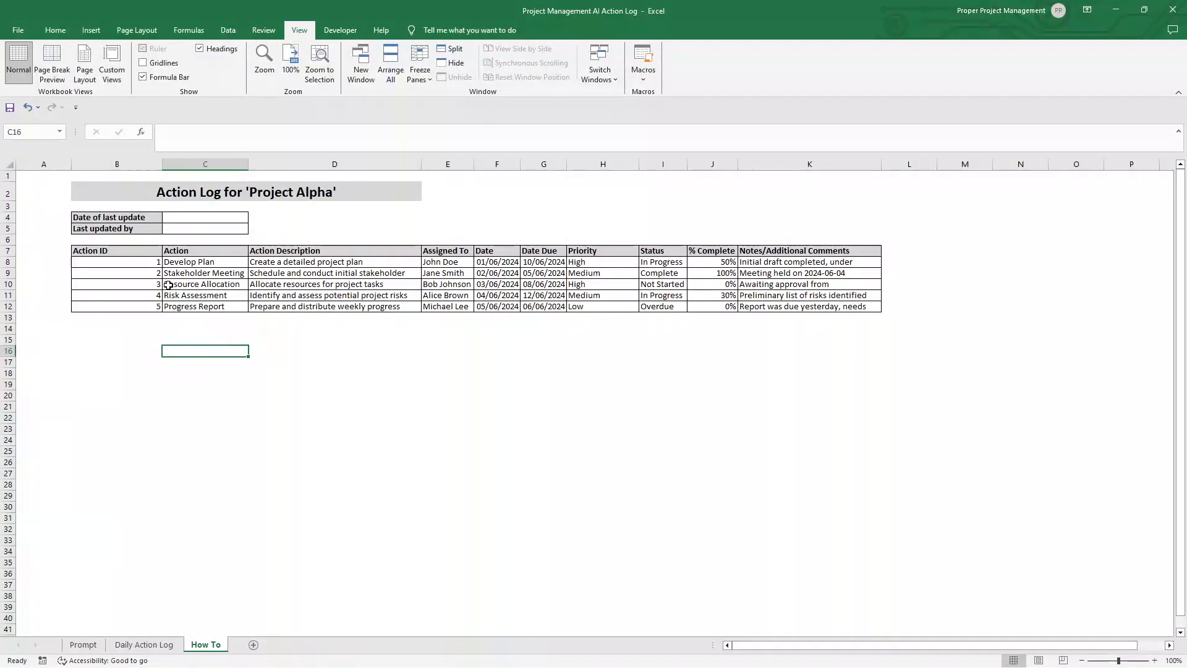
left_click_drag(161, 168, 157, 168)
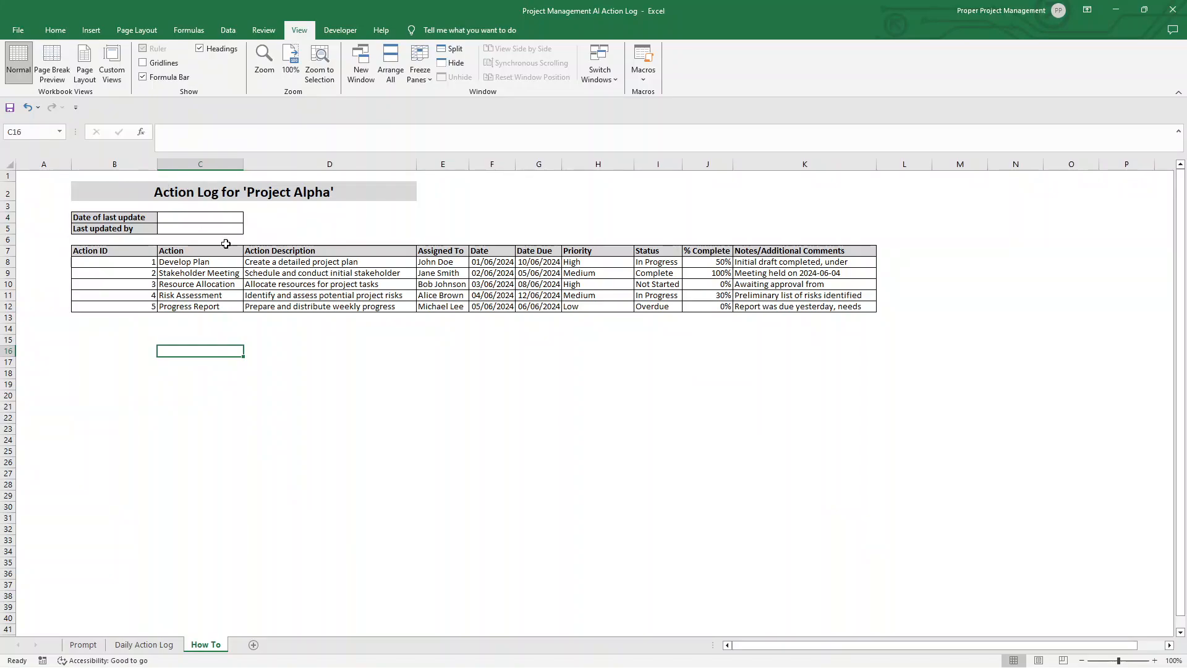
Step: Center the action log's header cells B7:K7 horizontally and align them to the middle vertically
left_click_drag(133, 251, 803, 251)
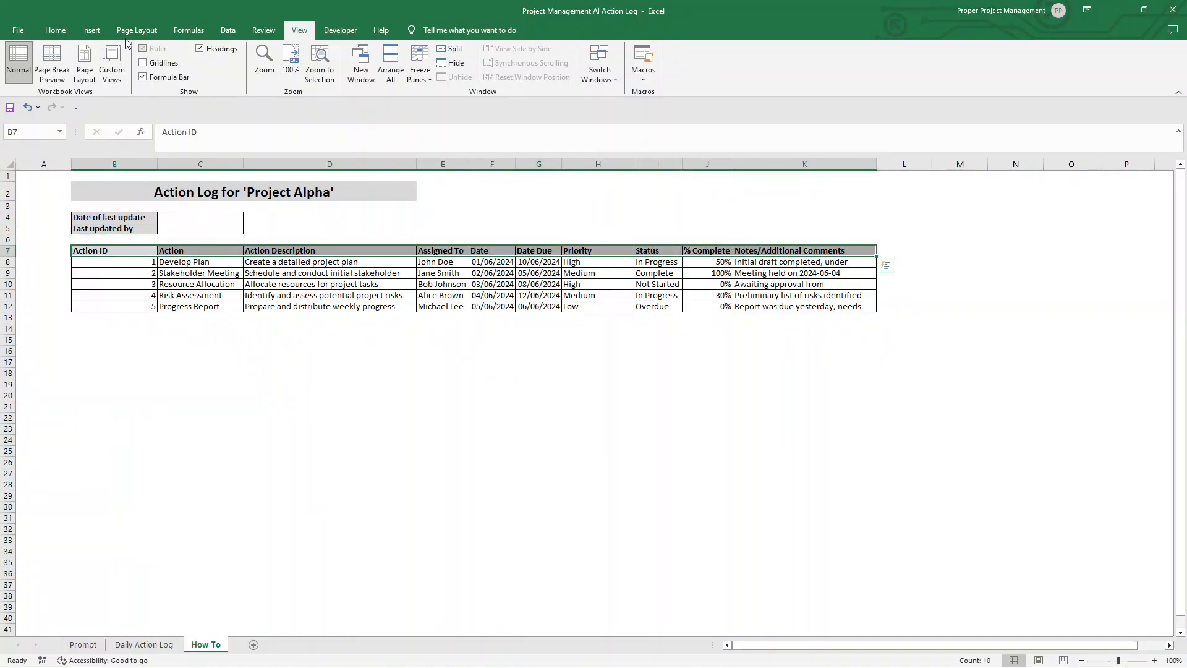
left_click(55, 30)
left_click(273, 76)
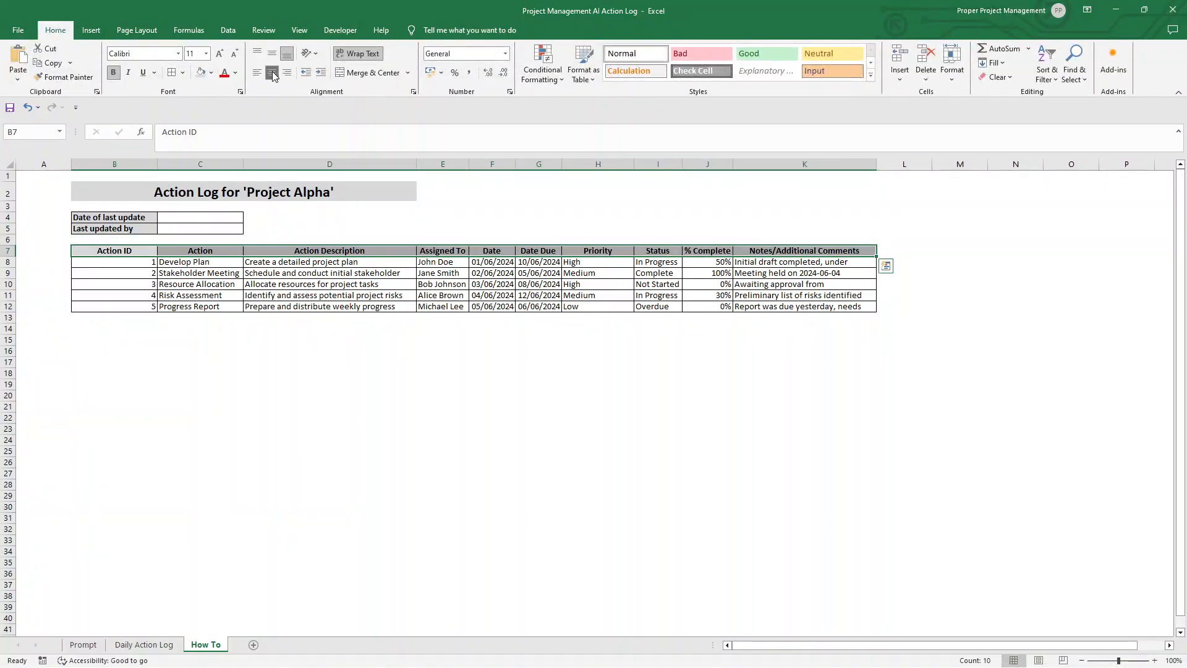
left_click(272, 58)
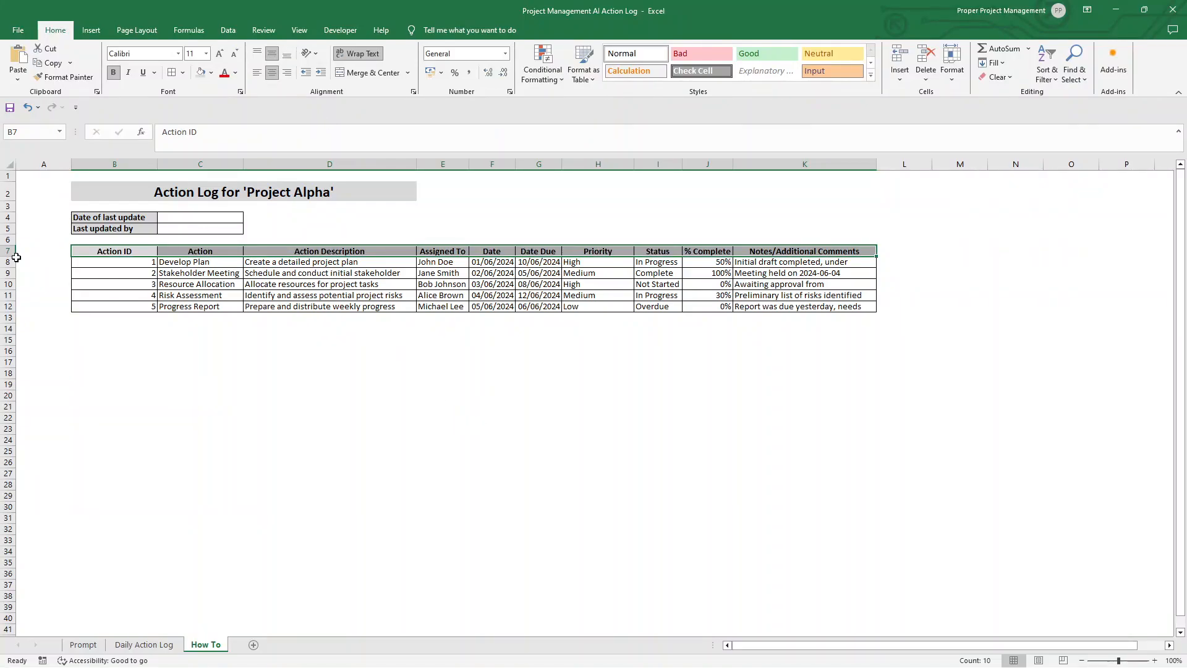
Step: Increase the height of header row 7 and widen column F so the full "Date Assigned" heading fits
left_click_drag(16, 257, 16, 263)
left_click(403, 415)
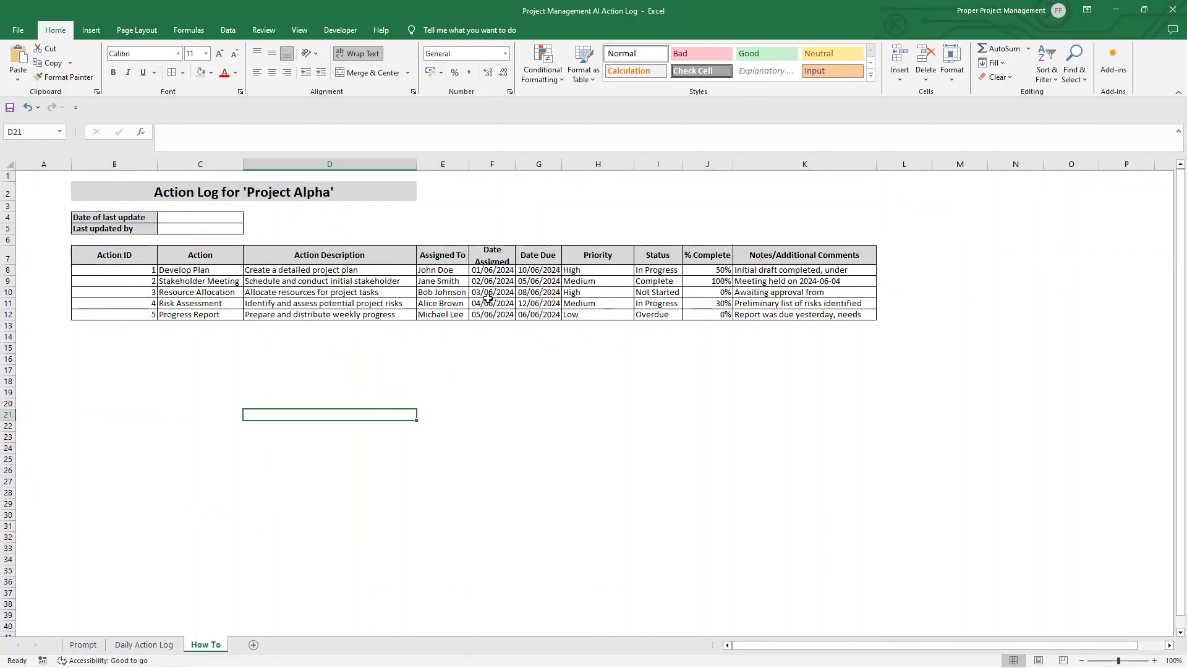
left_click_drag(515, 164, 523, 164)
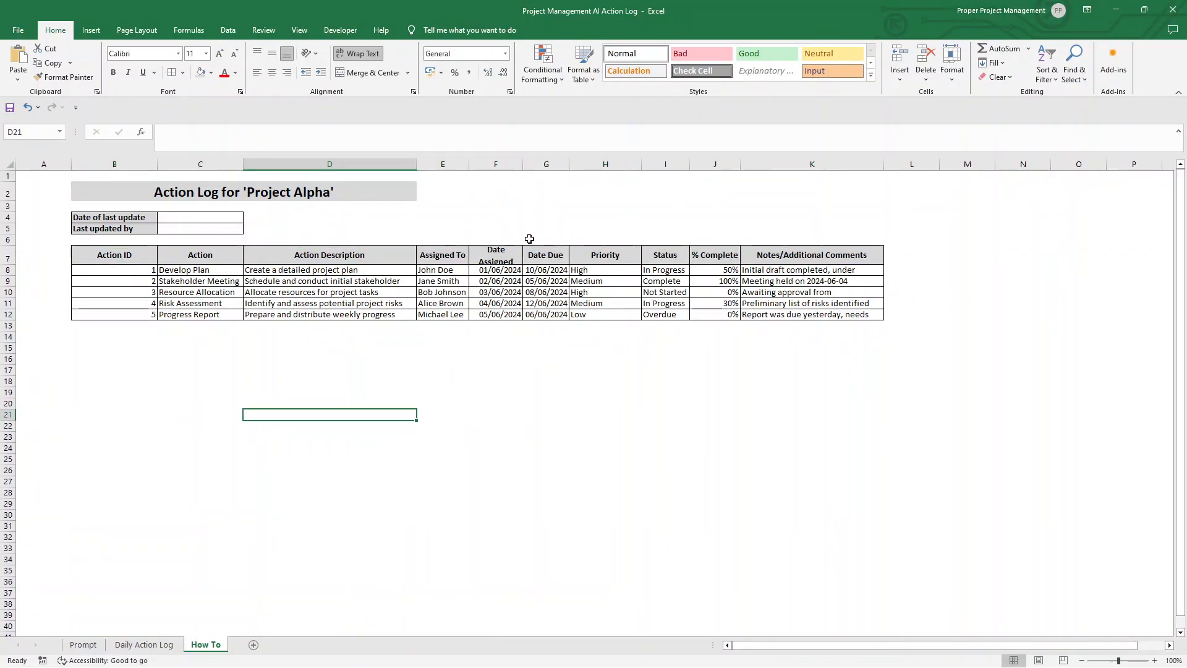
left_click(508, 164)
left_click_drag(11, 264, 11, 270)
left_click(580, 330)
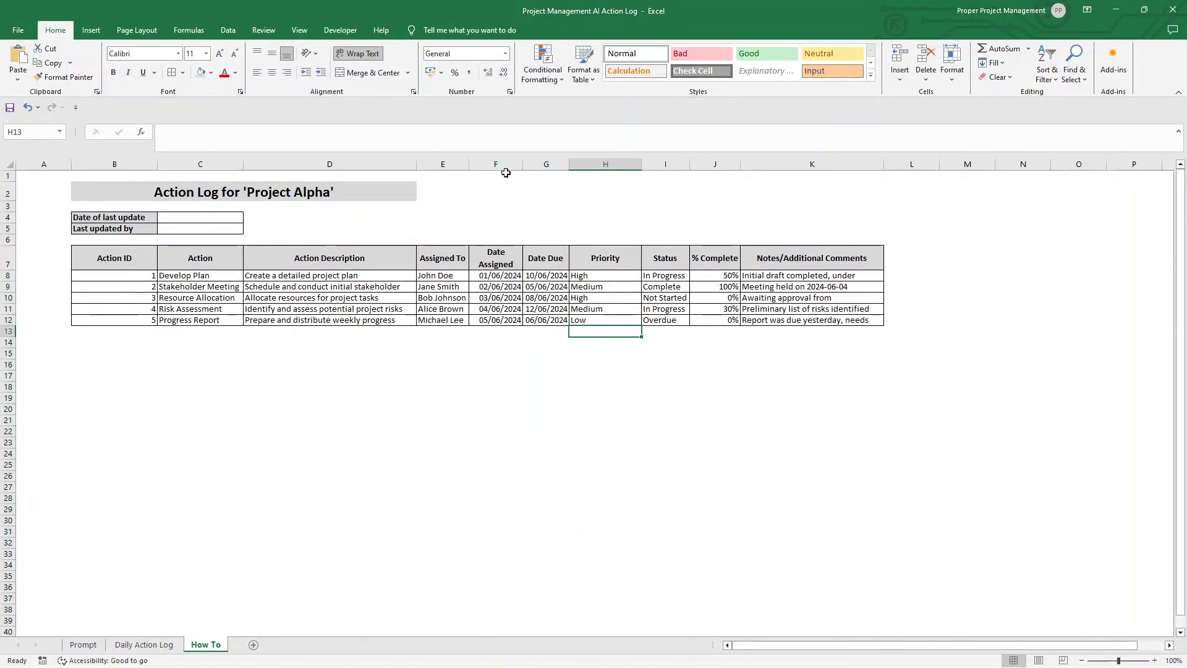
Step: Format the Date Assigned and Date Due columns, F and G, as Date with the *14/03/2012 type
left_click(506, 165)
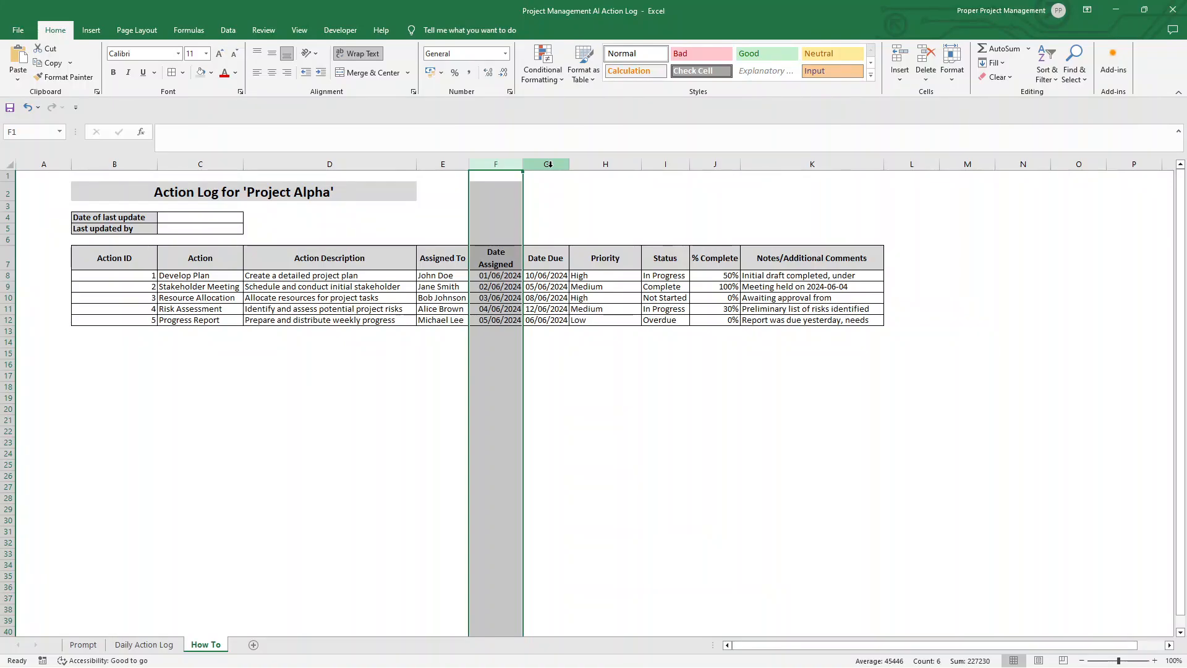
left_click(549, 164, "shift")
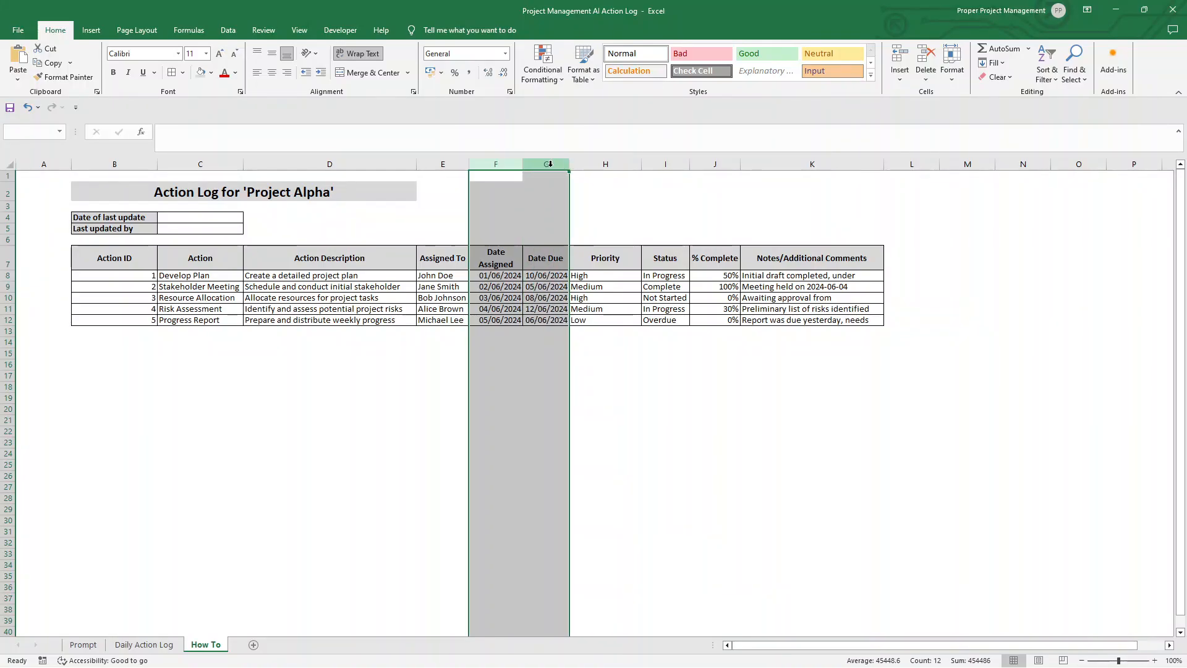
right_click(551, 167)
left_click(594, 319)
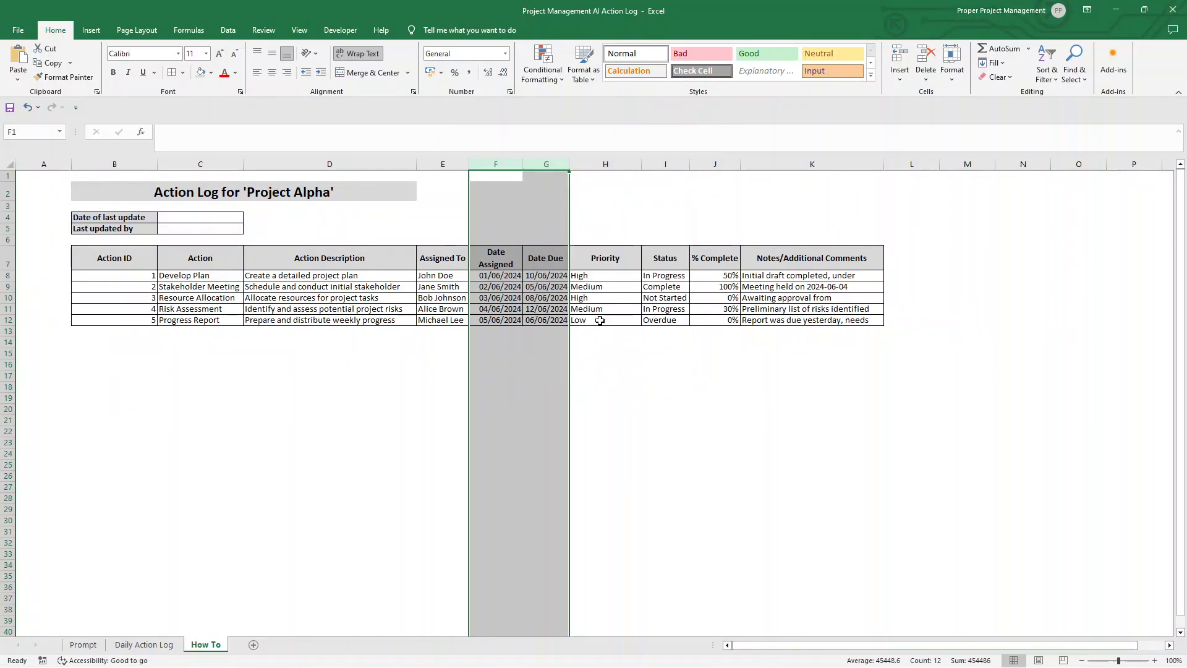
left_click(455, 252)
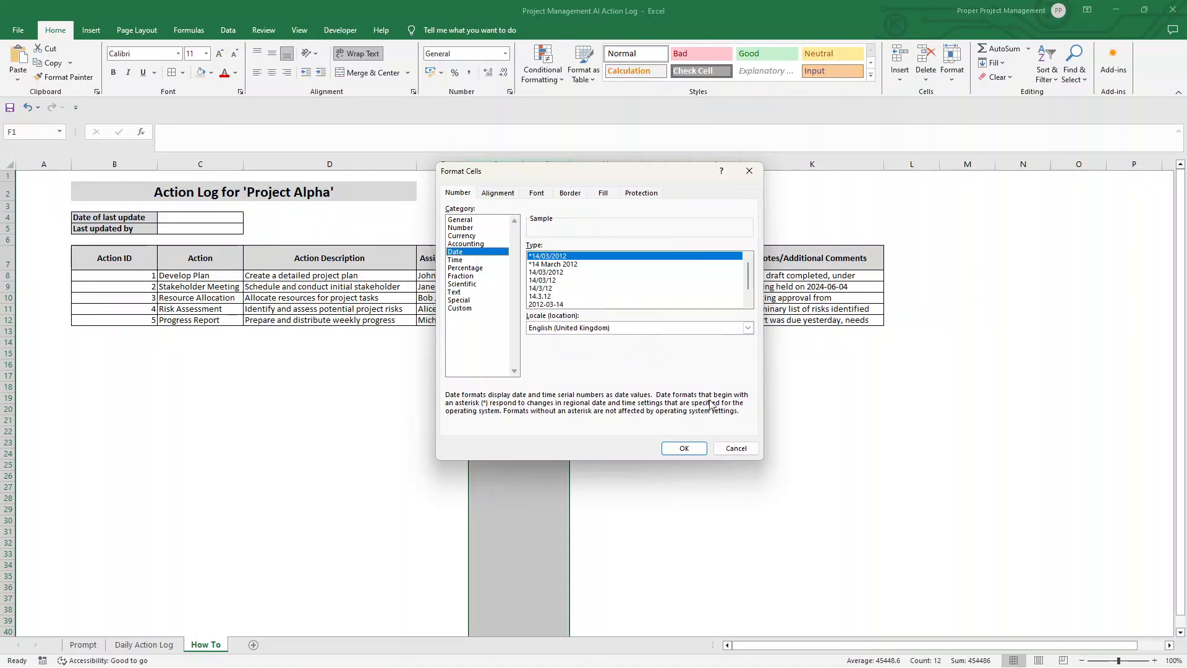
left_click(683, 448)
left_click(516, 275)
left_click(515, 286)
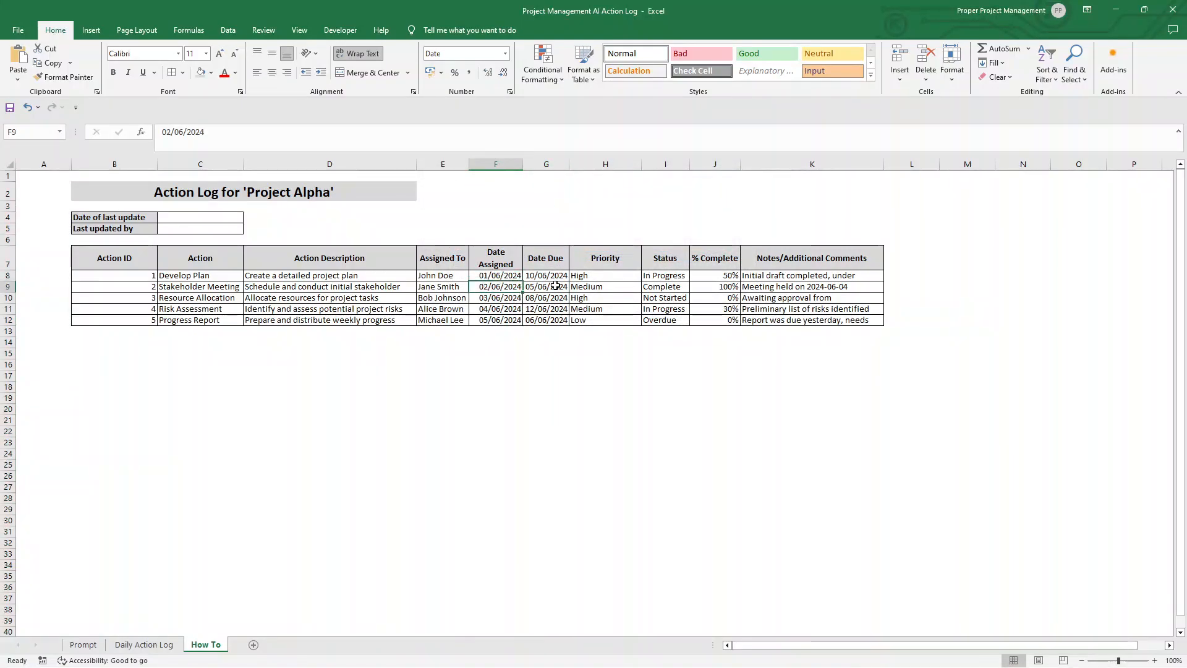
left_click(559, 286)
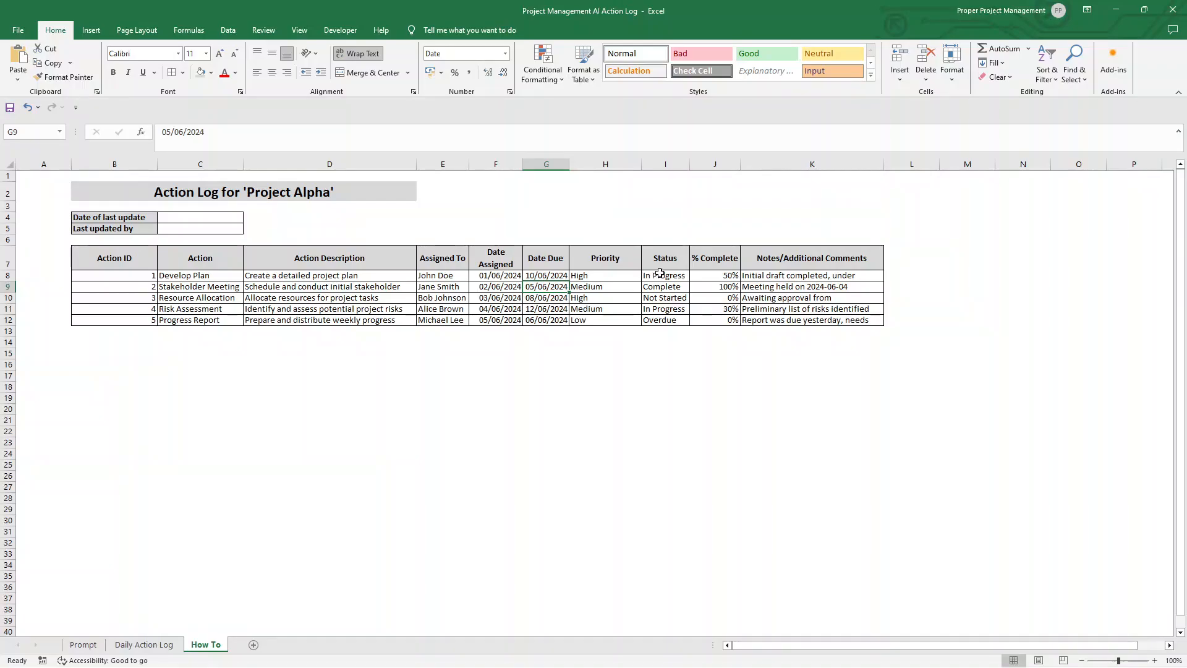
Step: Apply list data validation with the source "Low, Medium, High" to Priority column H and check the dropdown options in H13
left_click(614, 163)
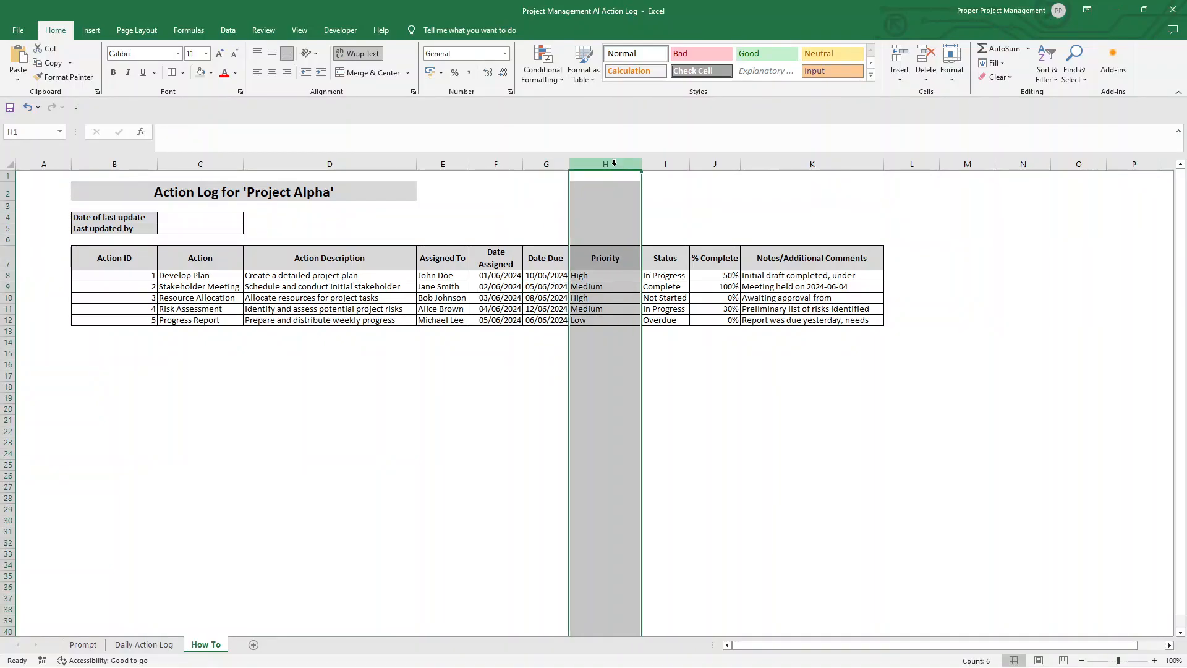
right_click(615, 167)
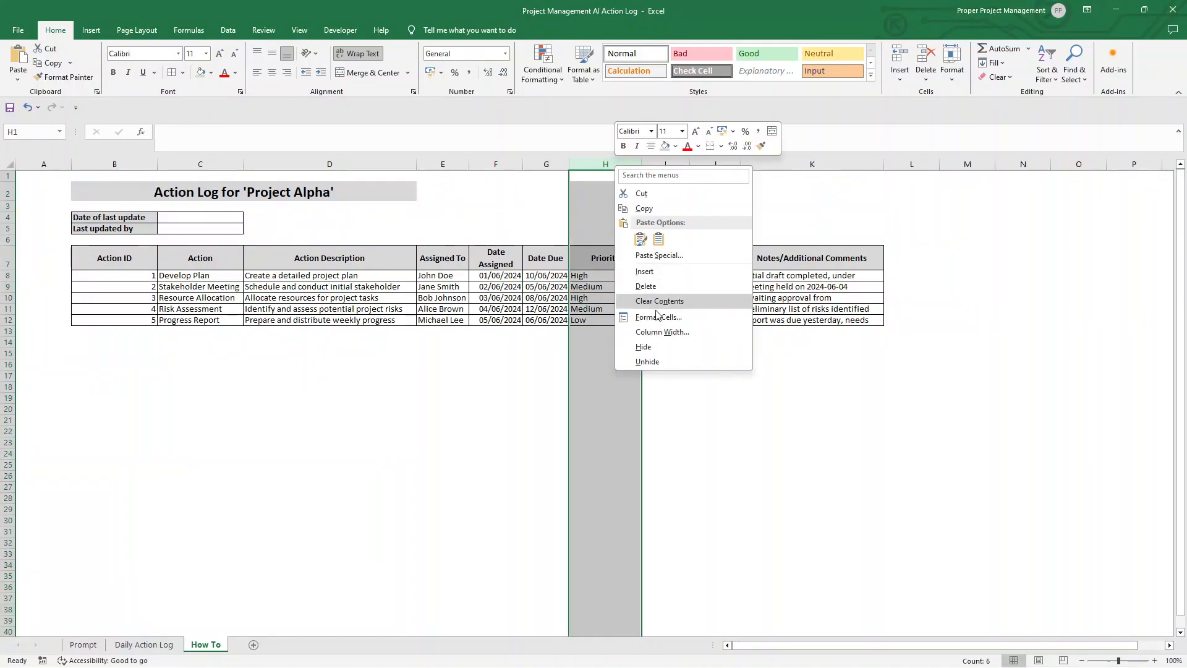
left_click(229, 30)
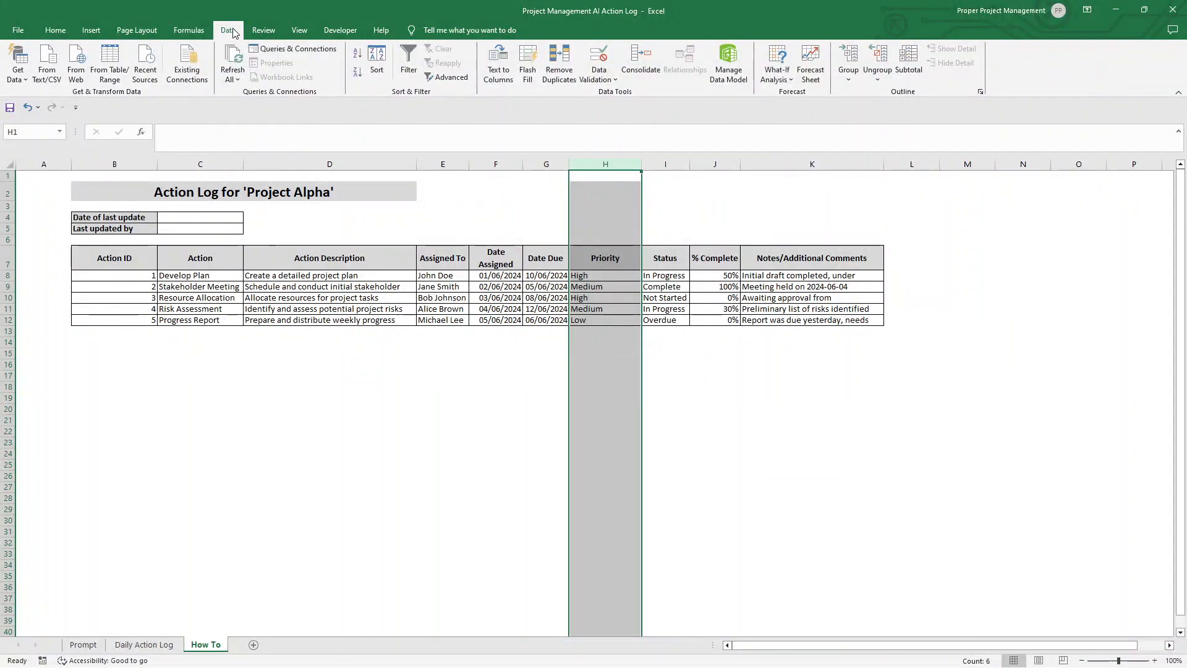
left_click(600, 79)
left_click(626, 93)
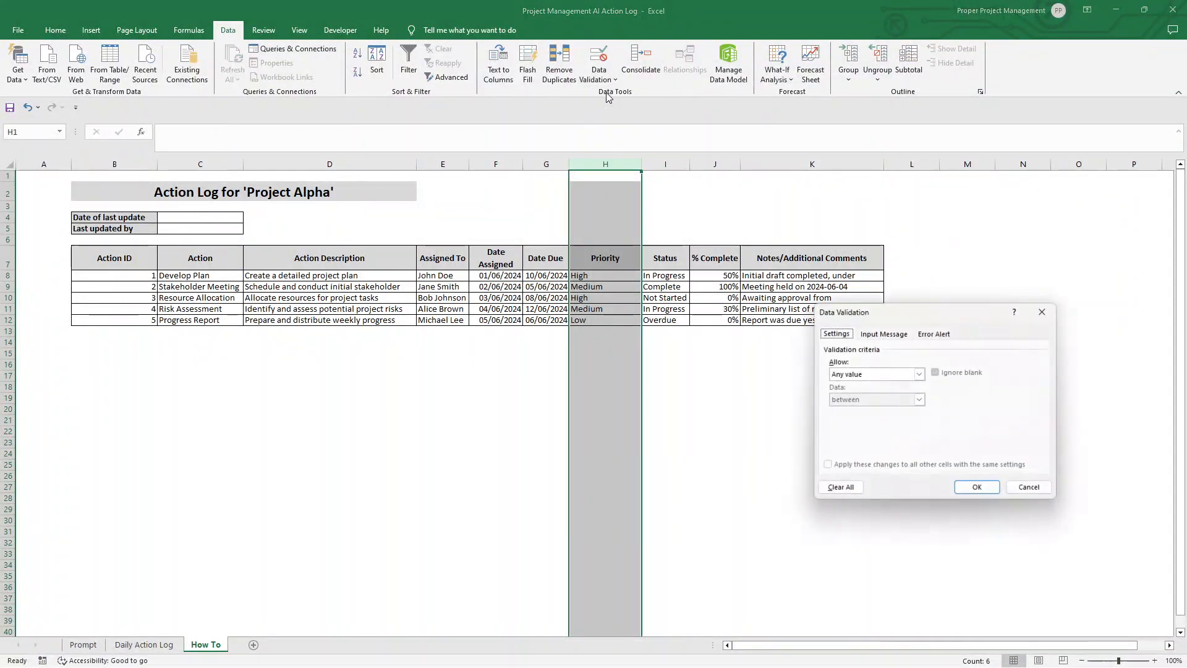
left_click(919, 374)
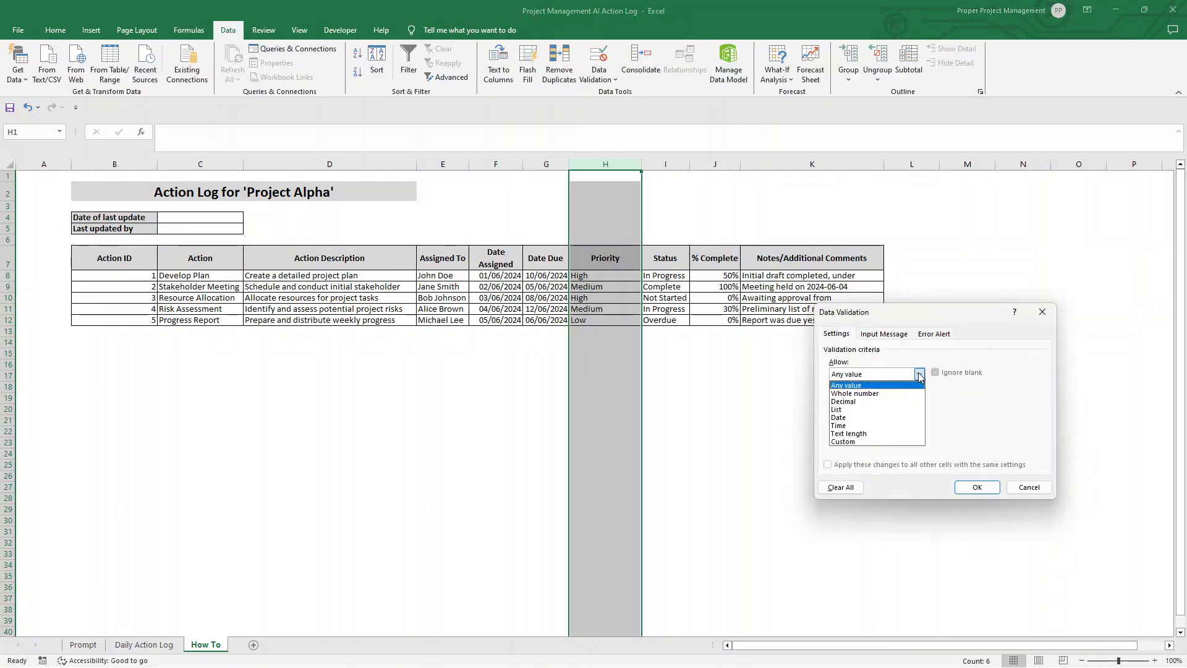
left_click(883, 409)
left_click(866, 424)
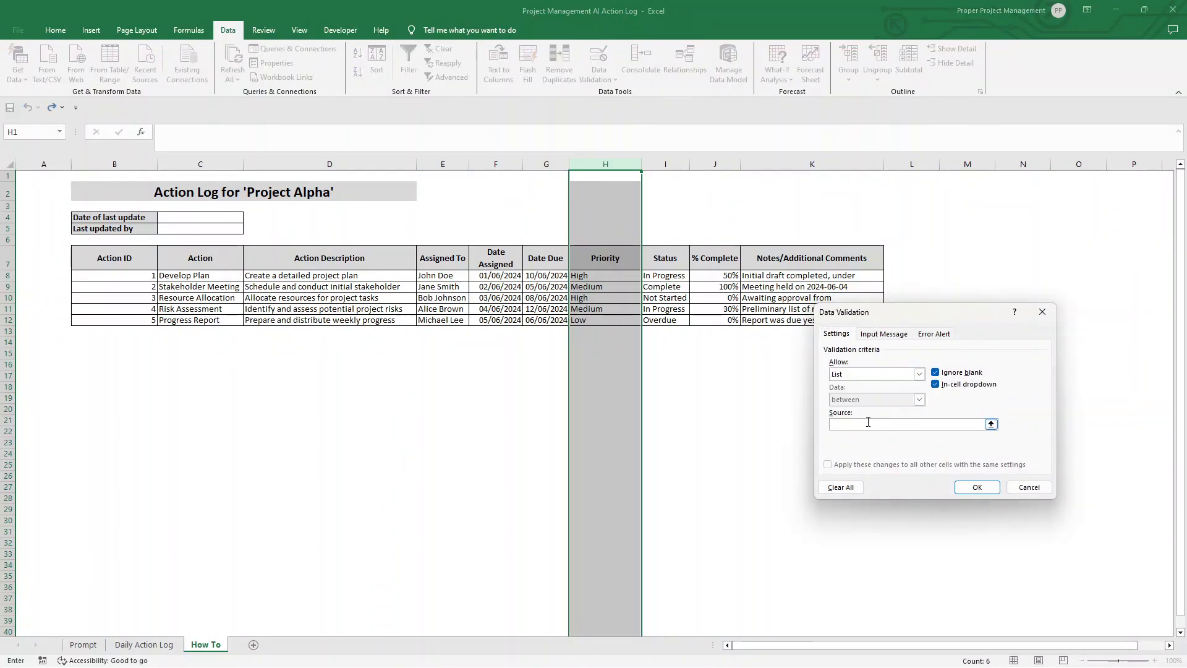
type("Low, Medium, High")
left_click(977, 488)
left_click(612, 275)
left_click(612, 364)
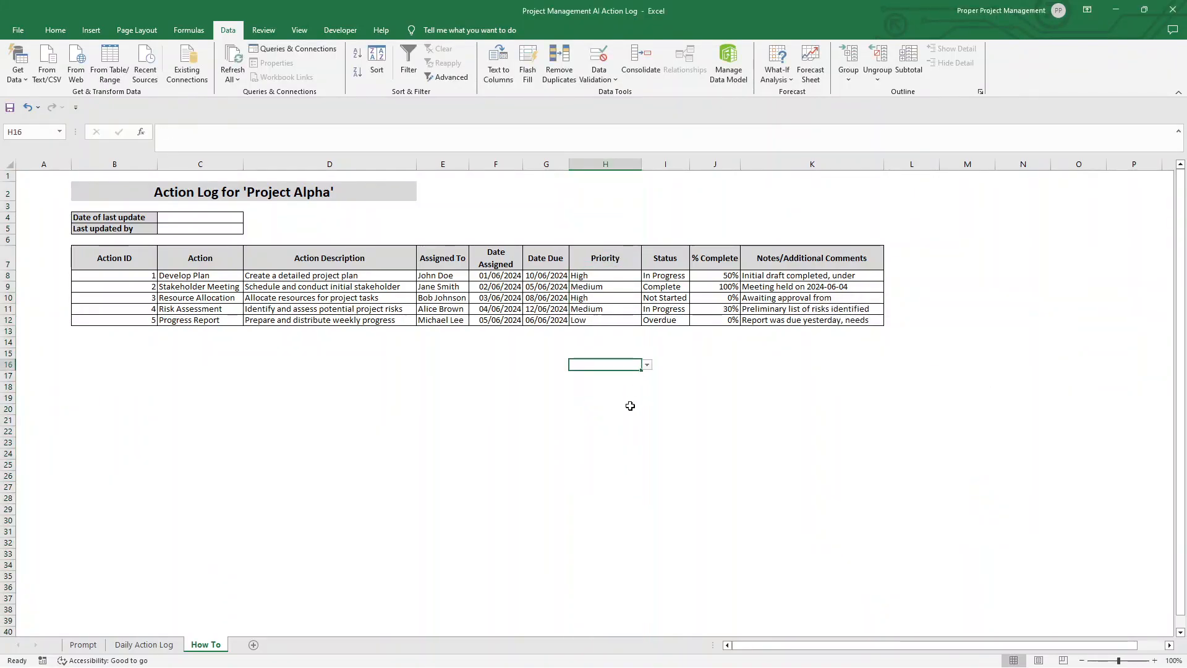
left_click(603, 330)
left_click(647, 332)
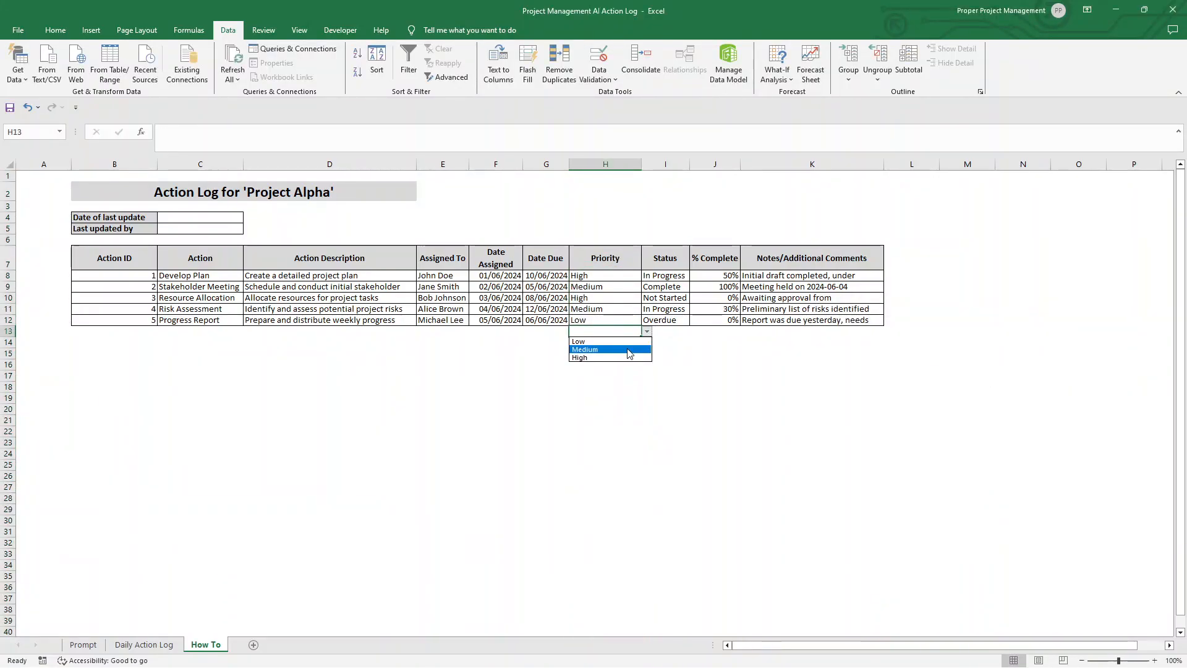
left_click(620, 388)
Step: Remove the dropdown list from cells H1:H7 above and including the Priority header by setting their data validation to Any value
left_click(601, 174)
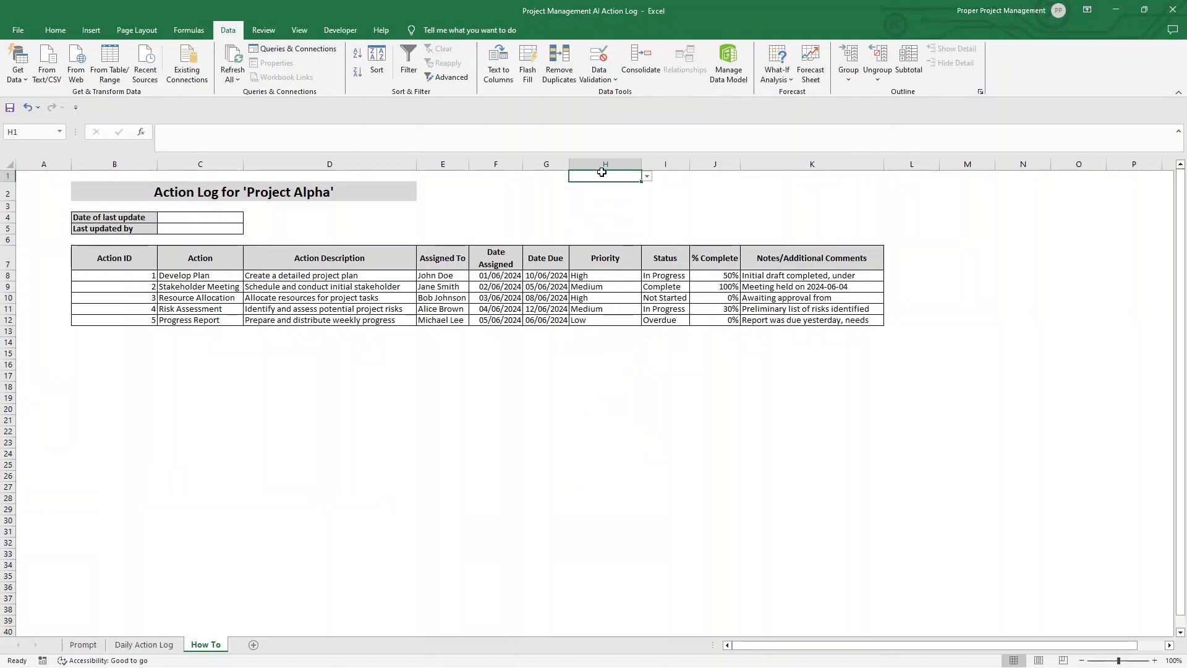
left_click_drag(615, 255, 619, 172)
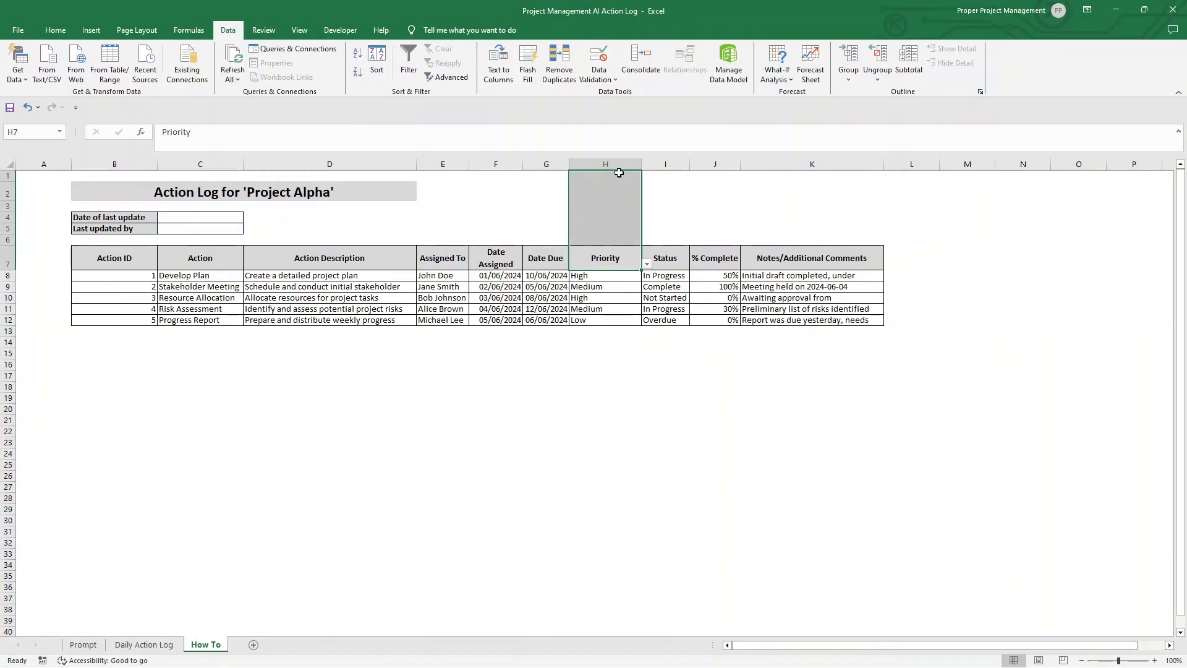
left_click(617, 160)
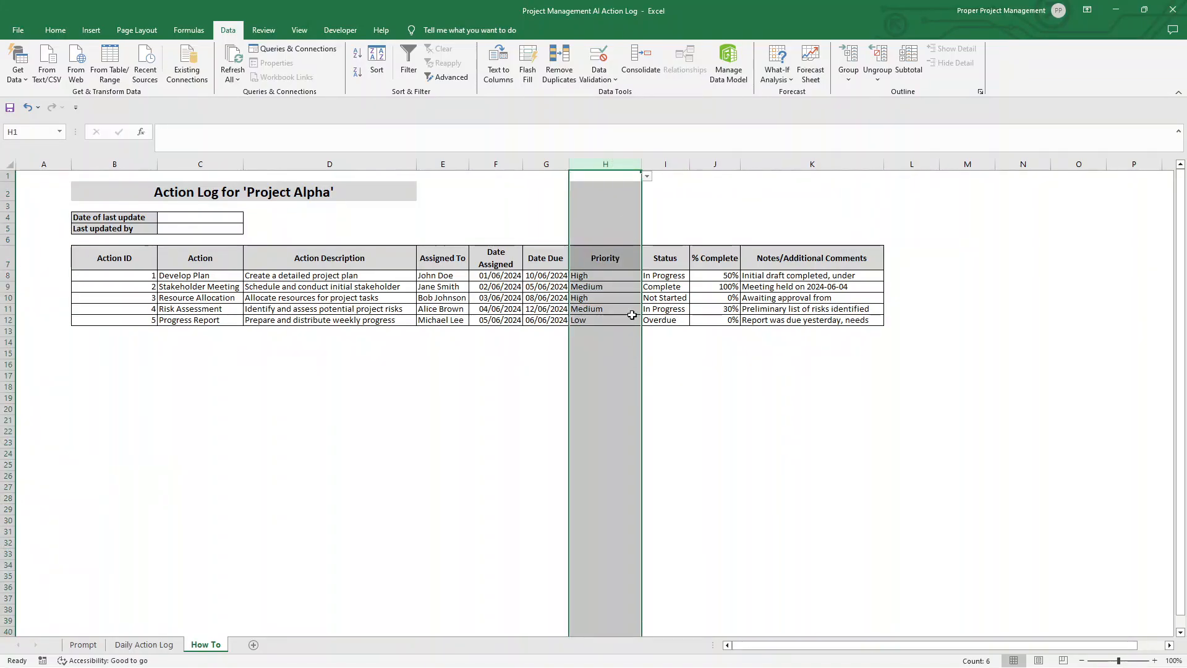
left_click(606, 192)
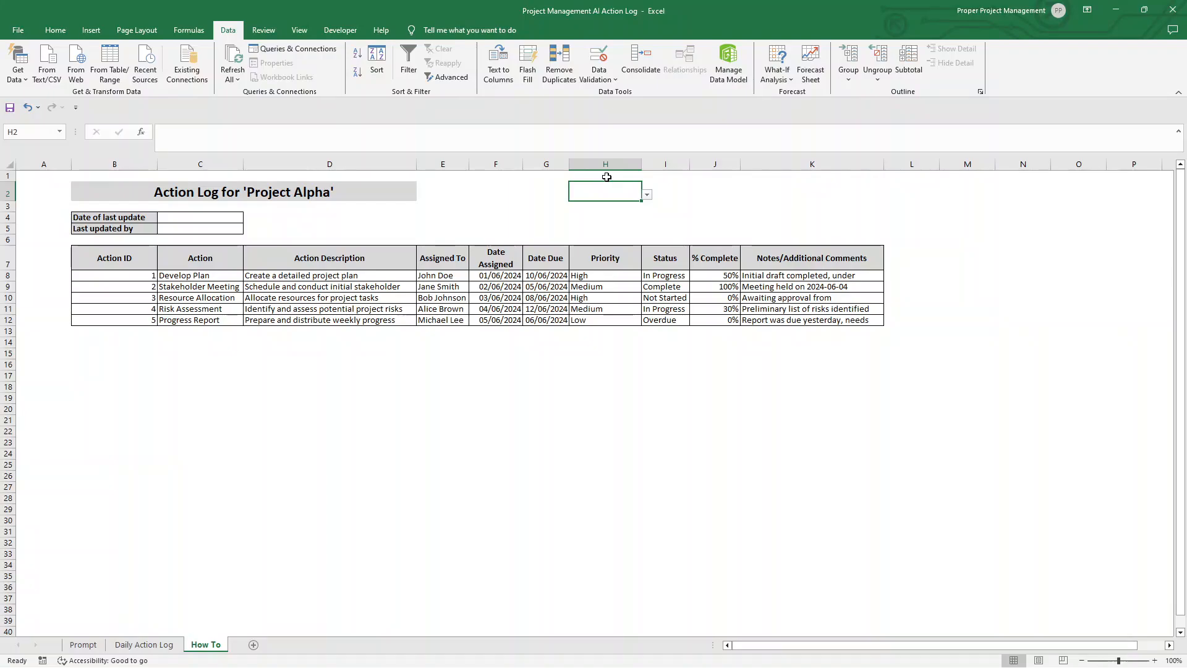
left_click_drag(607, 177, 621, 256)
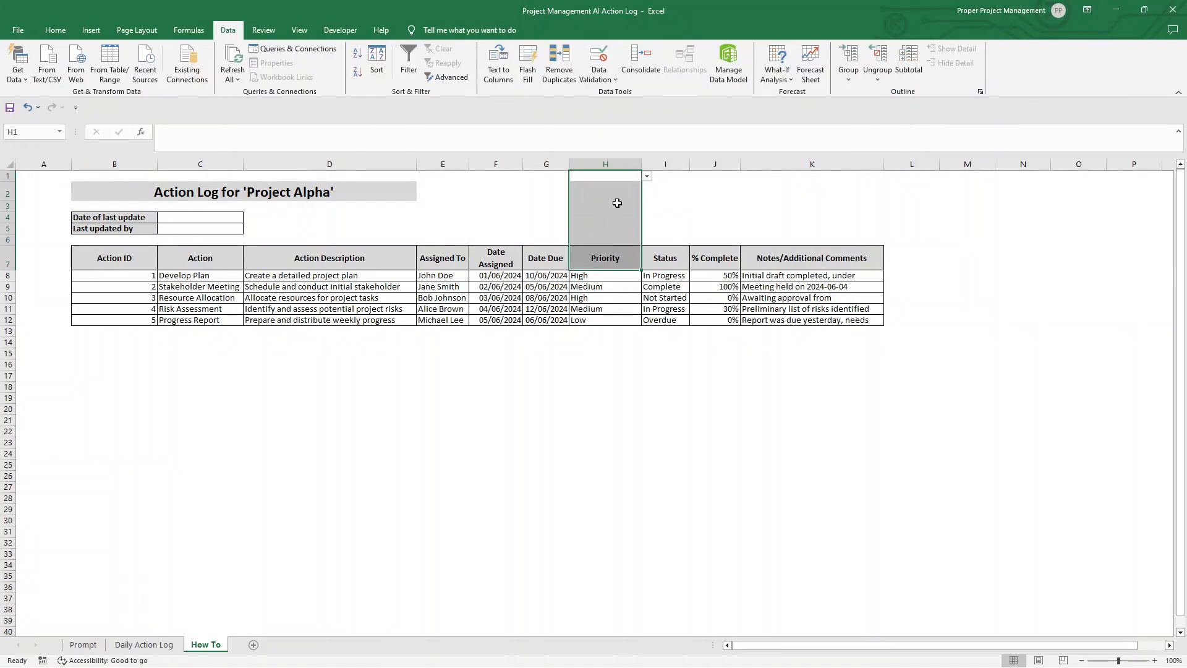
left_click(613, 174)
left_click_drag(616, 177, 623, 260)
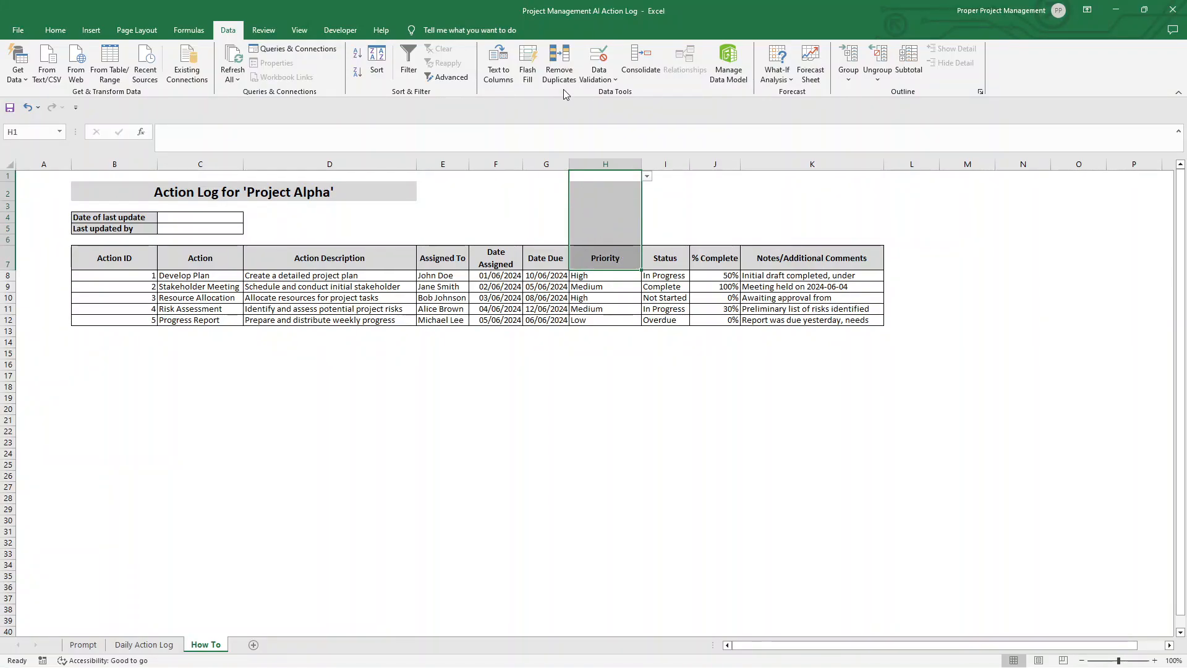
left_click(598, 73)
left_click(625, 92)
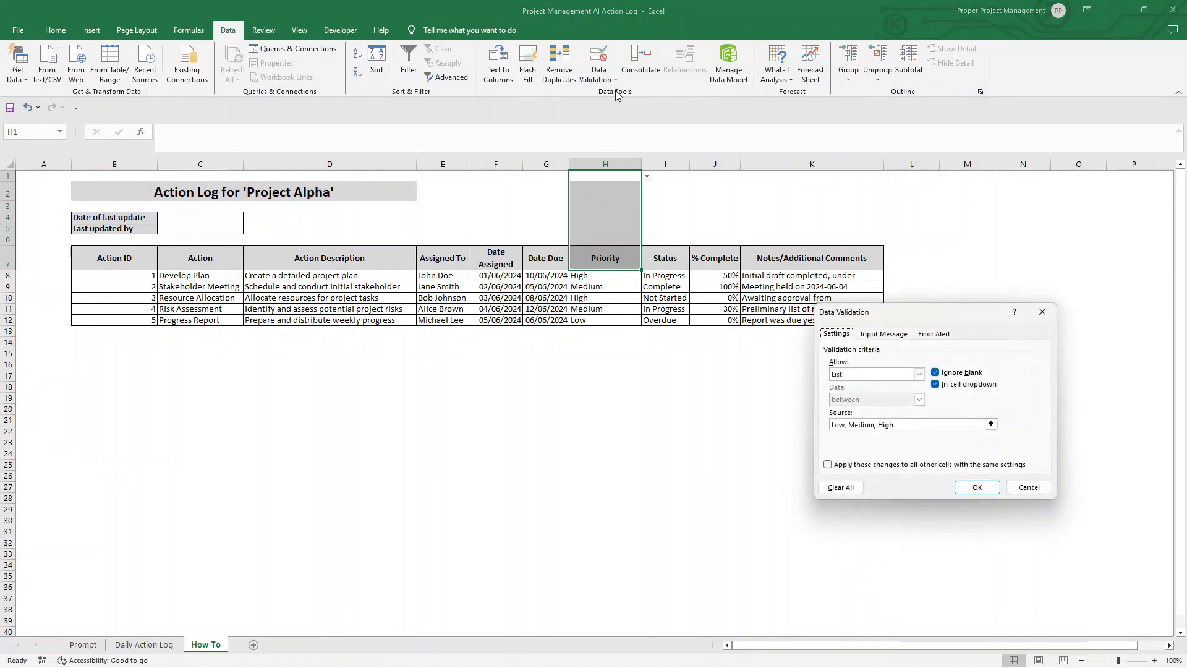
left_click(919, 374)
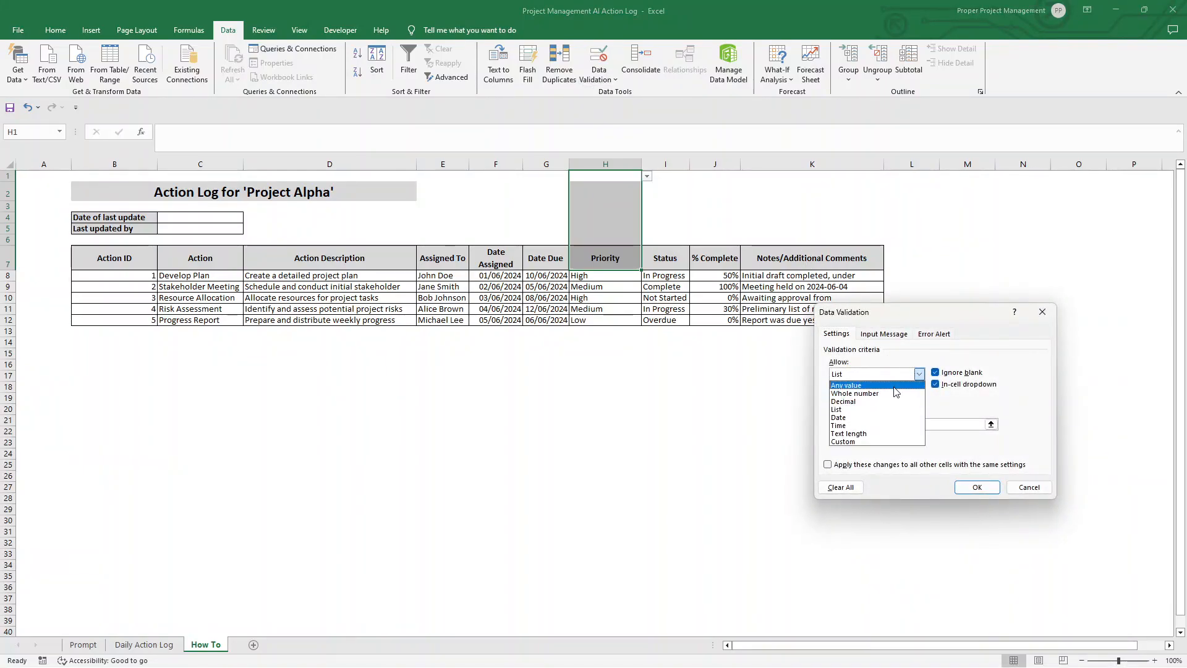
left_click(835, 410)
left_click(976, 487)
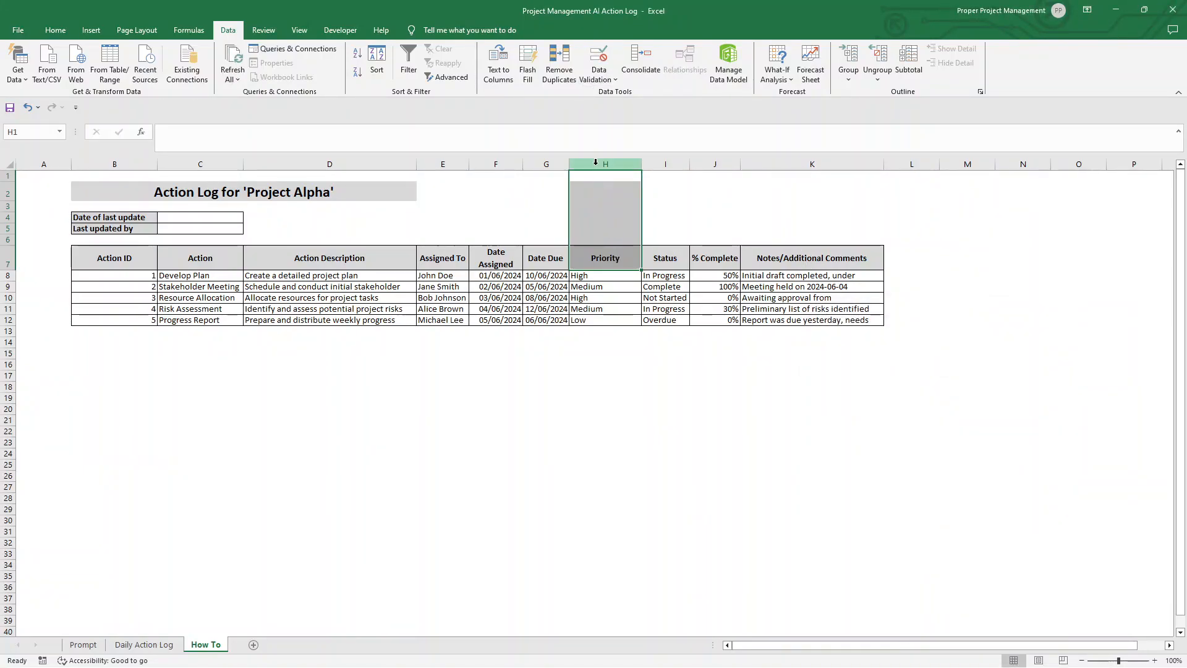
Step: Check the cells from H1 down to the Priority header in H7 for any remaining dropdown list
left_click(610, 193)
left_click(614, 205)
left_click(607, 176)
left_click(607, 190)
left_click(608, 224)
left_click(607, 177)
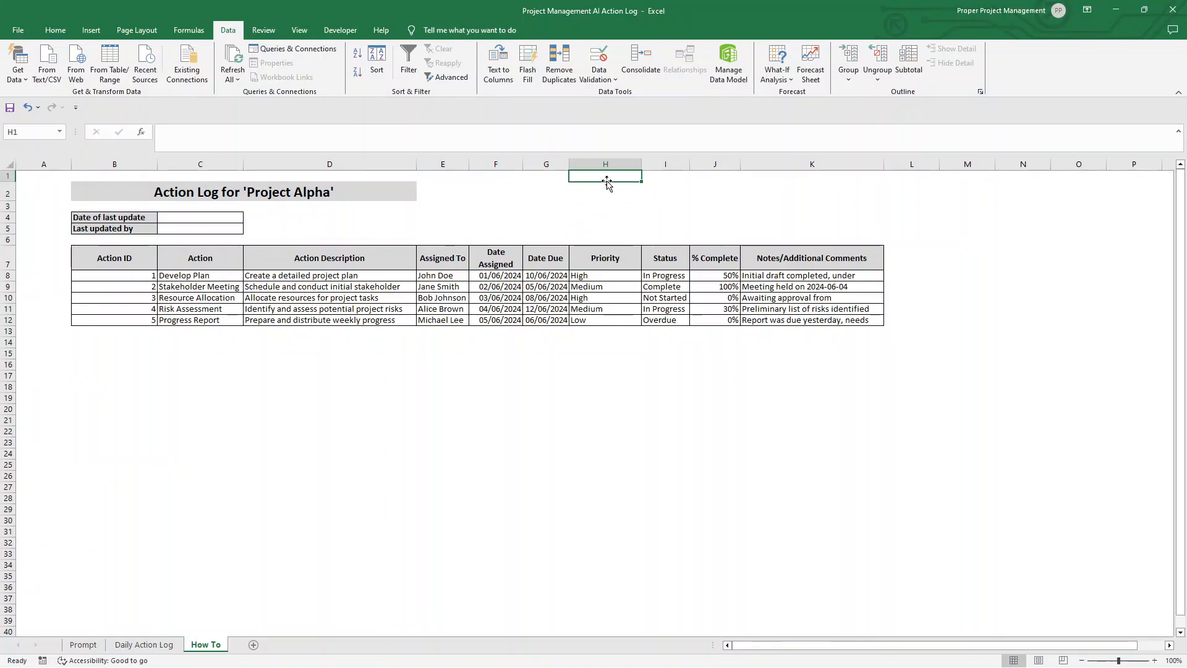
left_click(606, 218)
left_click(598, 253)
left_click(601, 228)
left_click(608, 194)
left_click(610, 207)
left_click(607, 187)
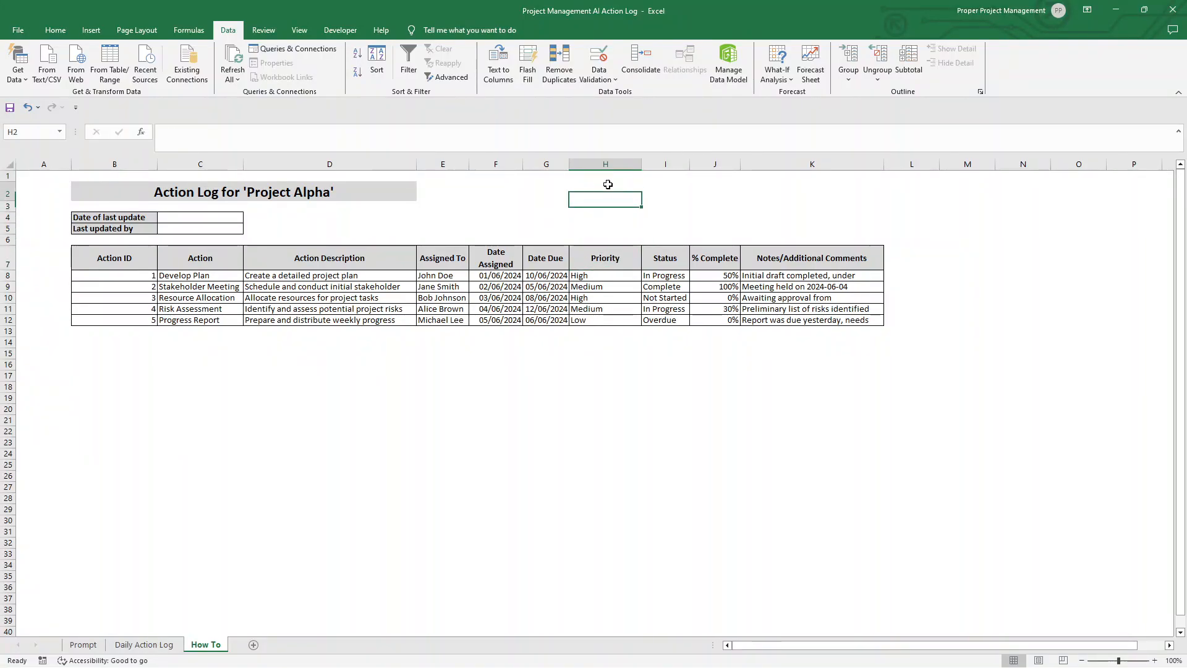
left_click(611, 177)
Step: Check the Priority entries from H8 and the blank cells down to H36 for the dropdown list
left_click(625, 278)
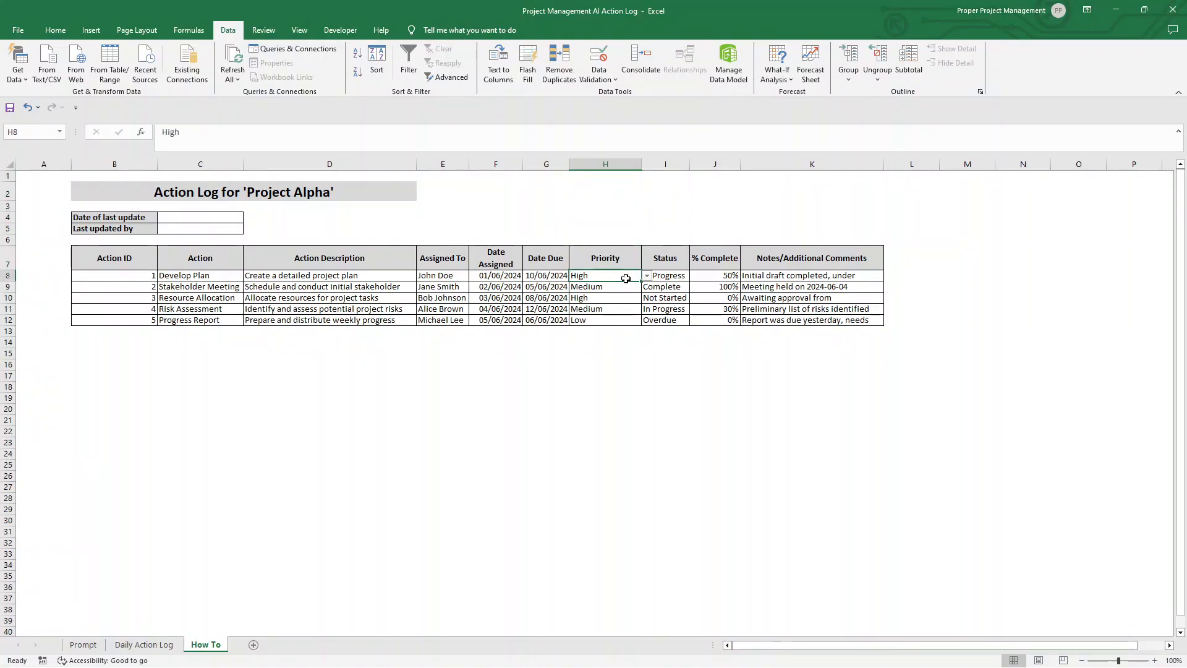
left_click(617, 309)
left_click(627, 398)
left_click(604, 275)
left_click(614, 408)
left_click(618, 498)
left_click(636, 551)
left_click(624, 587)
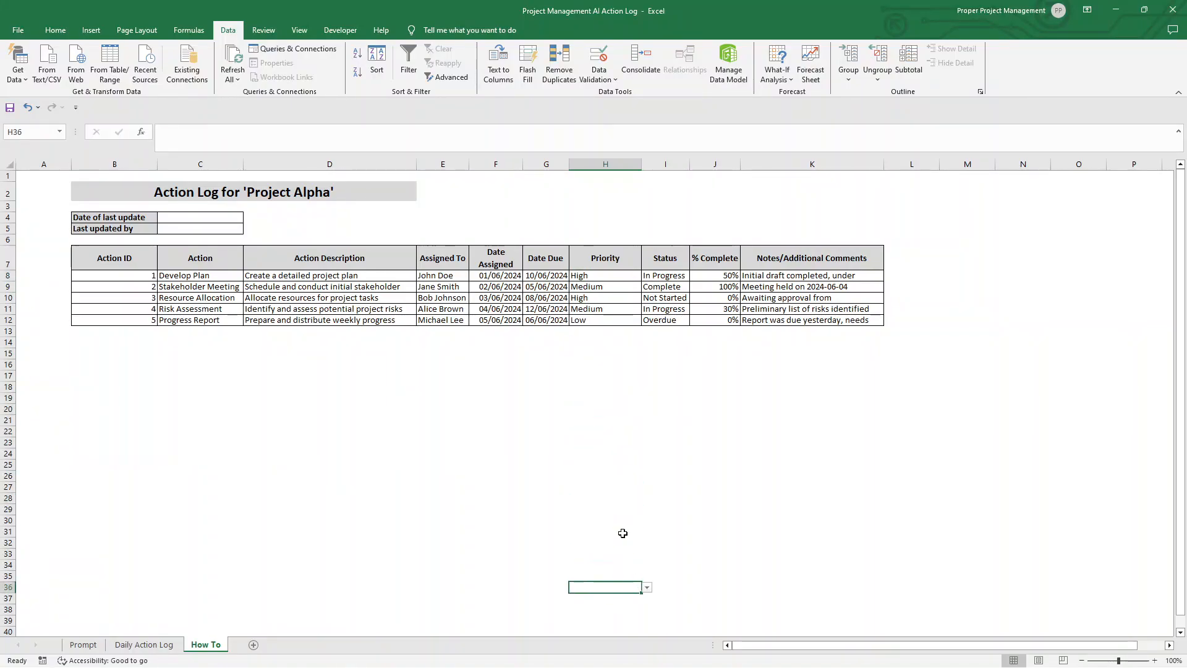
Step: Copy "not started, in progress, on hold, complete, overdue" from the prompt text in B2 of the Prompt sheet and return to How To
left_click(667, 163)
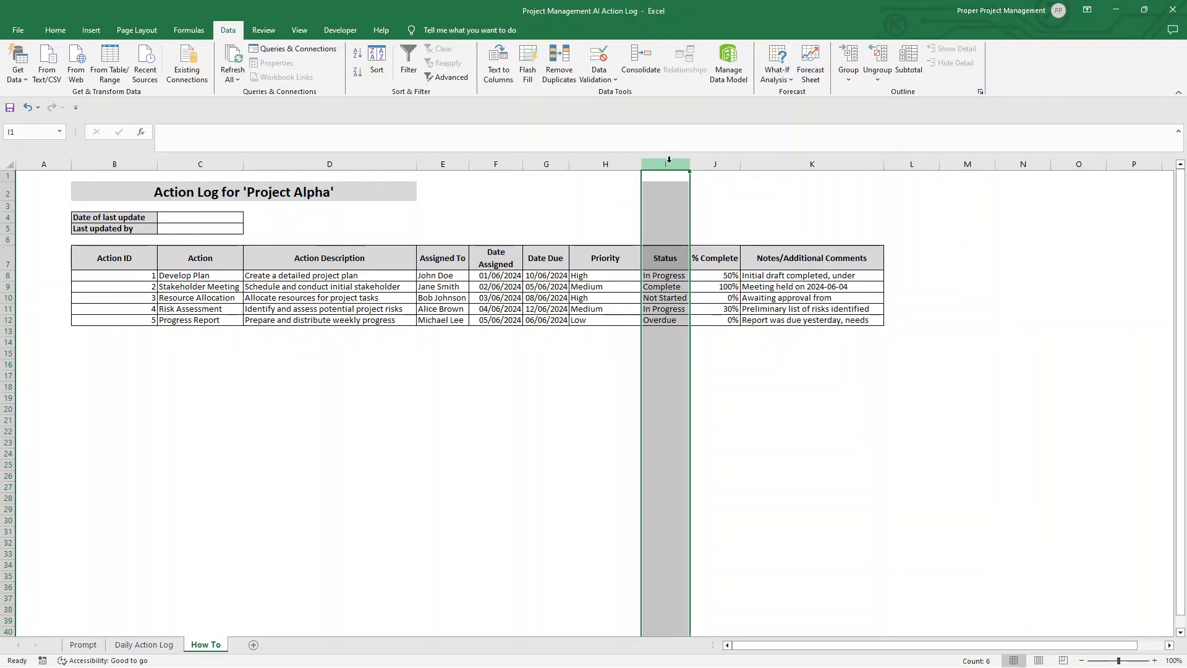
left_click(74, 647)
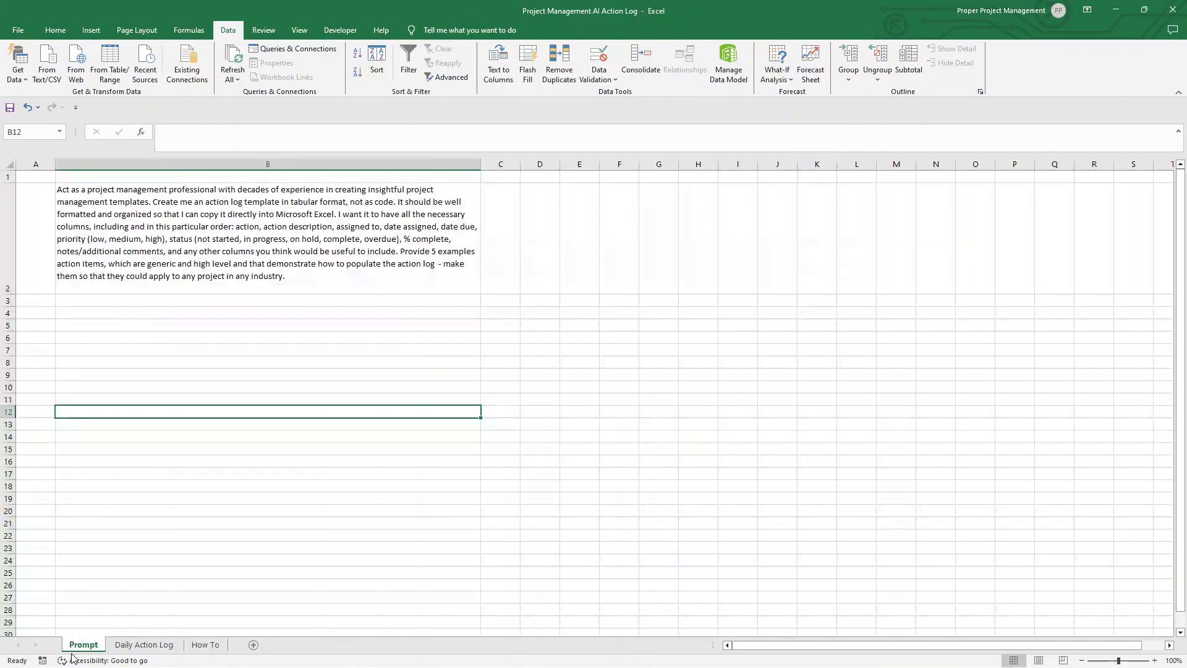
left_click(226, 271)
double_click(194, 243)
left_click_drag(198, 242, 394, 238)
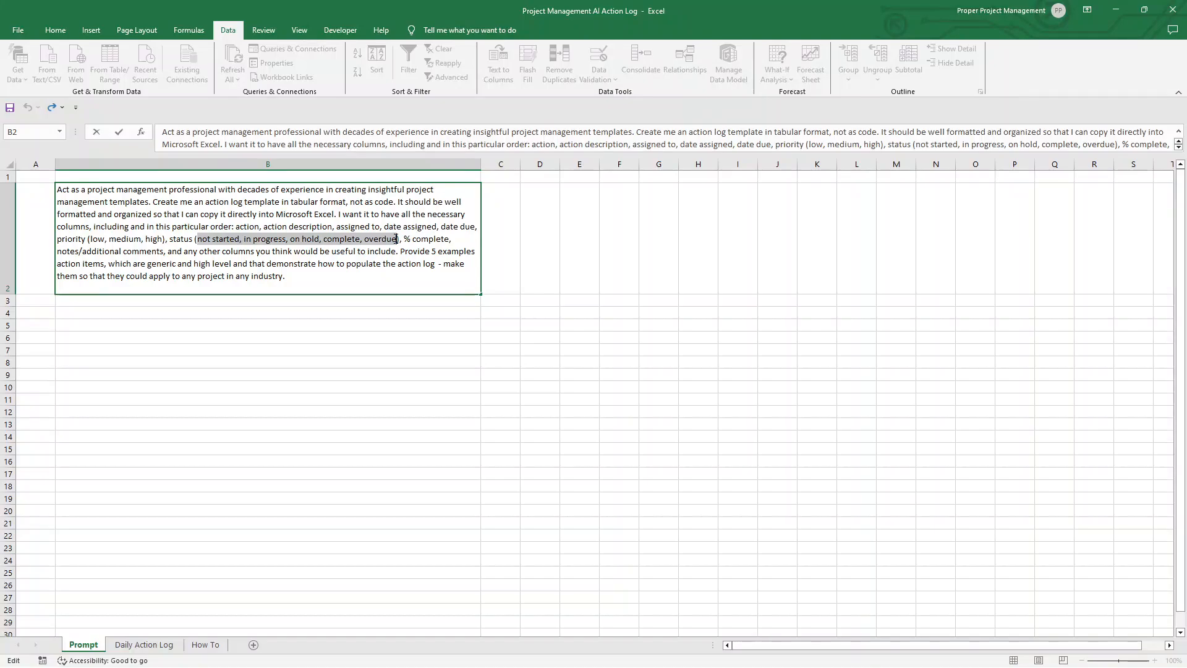
left_click(144, 644)
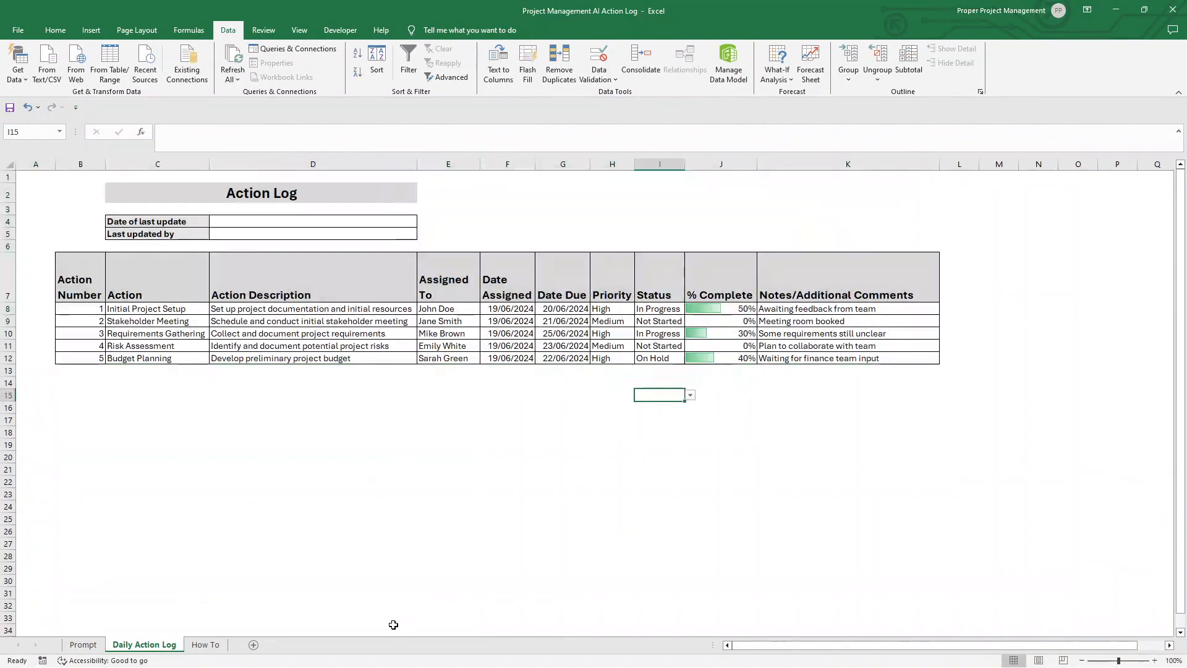
left_click(202, 645)
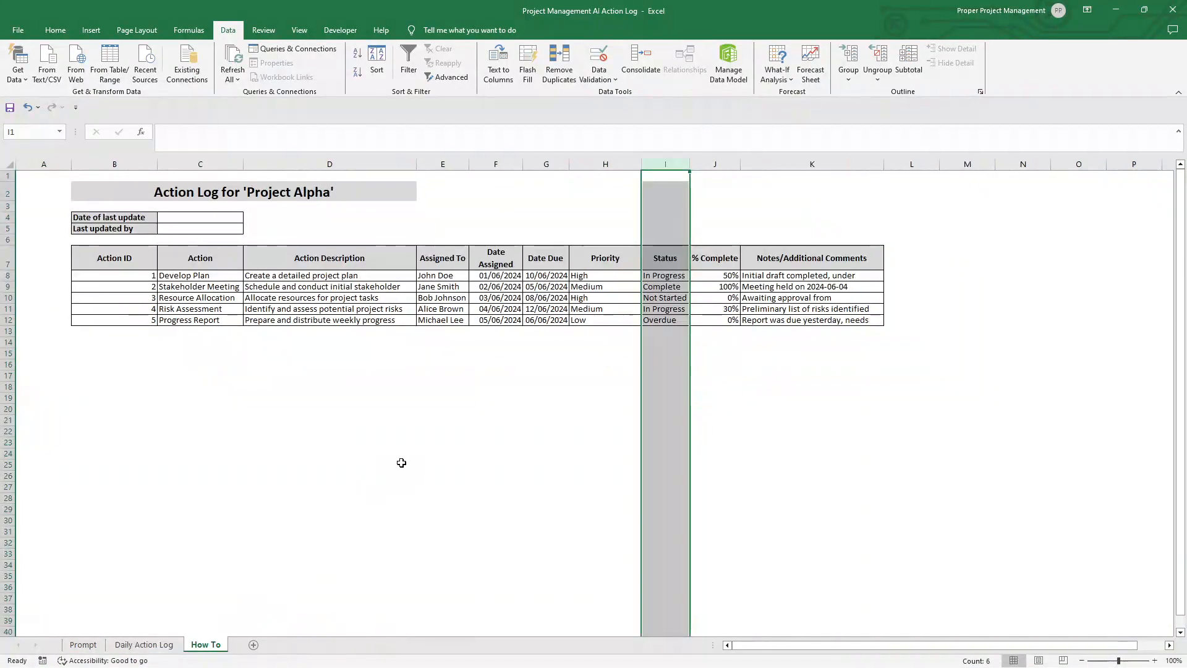
Step: Set up list data validation for Status column I and paste the copied status options as its source
right_click(665, 167)
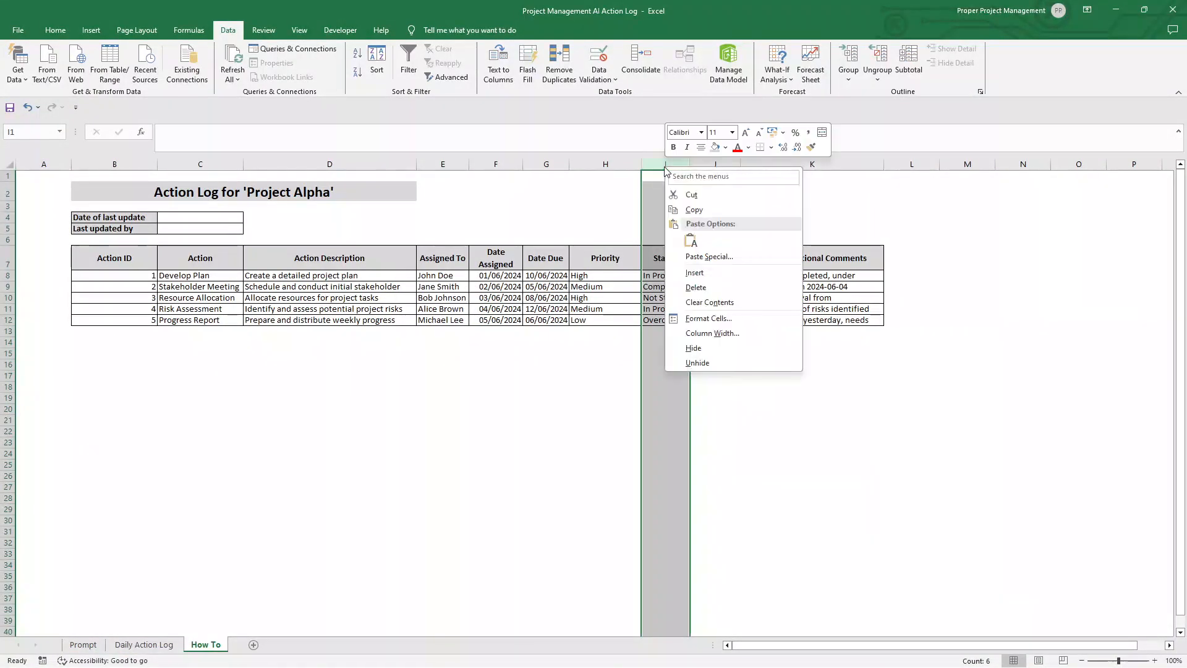
left_click(597, 74)
left_click(626, 92)
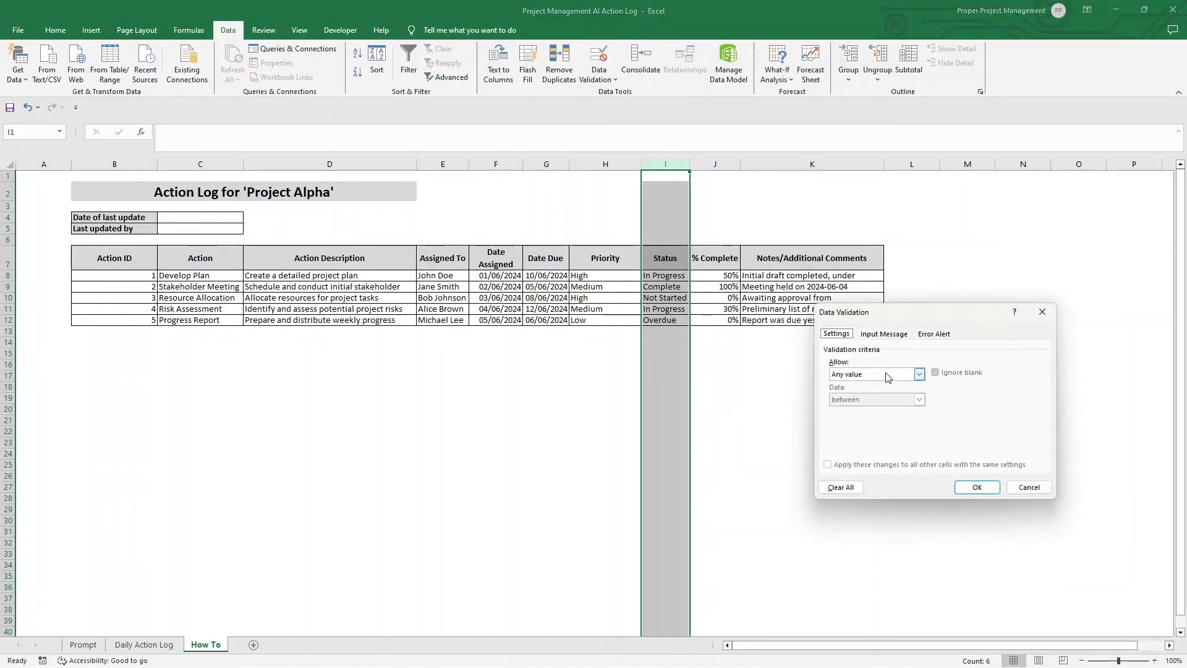
left_click(919, 373)
left_click(865, 405)
left_click(870, 424)
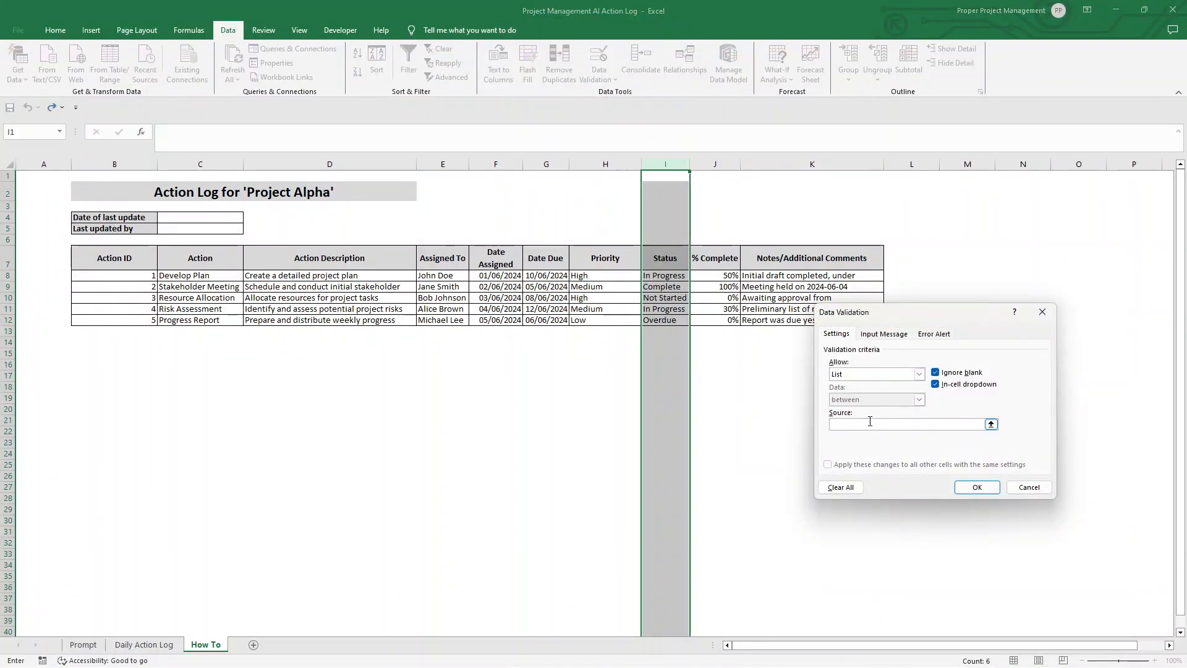
key("ctrl+v")
Step: Capitalize the list source as "Not Started, In Progress, On Hold, Complete, Overdue", apply the validation and check the dropdown in I8
left_click_drag(838, 426, 828, 427)
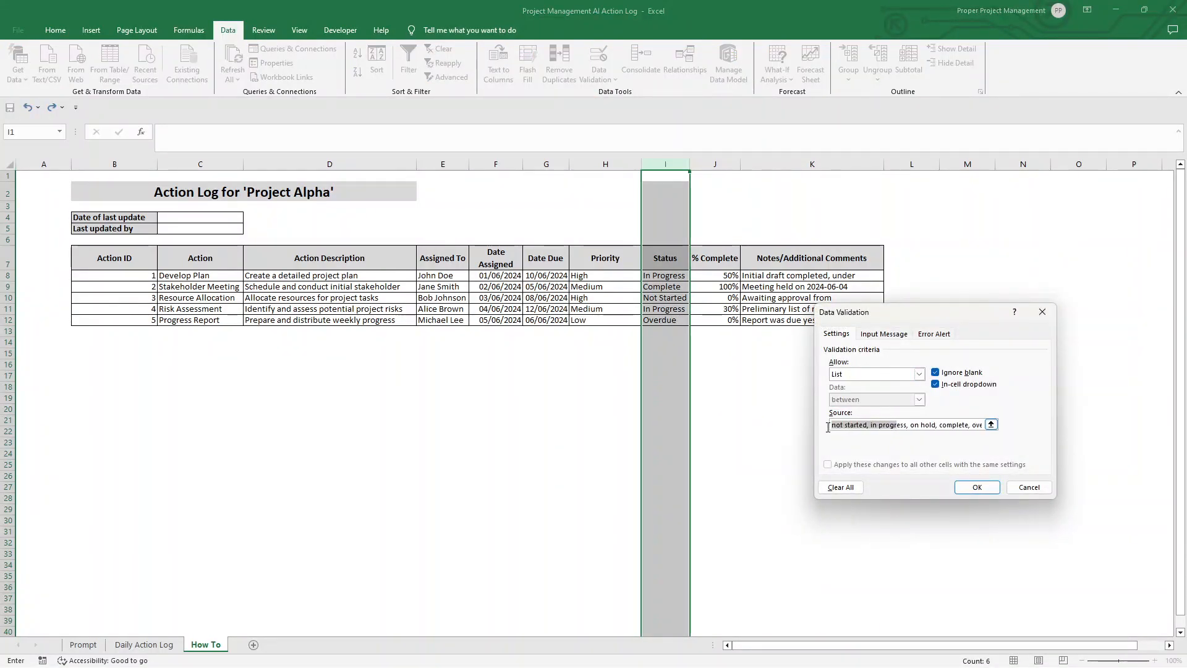
left_click(835, 428)
key("BackSpace")
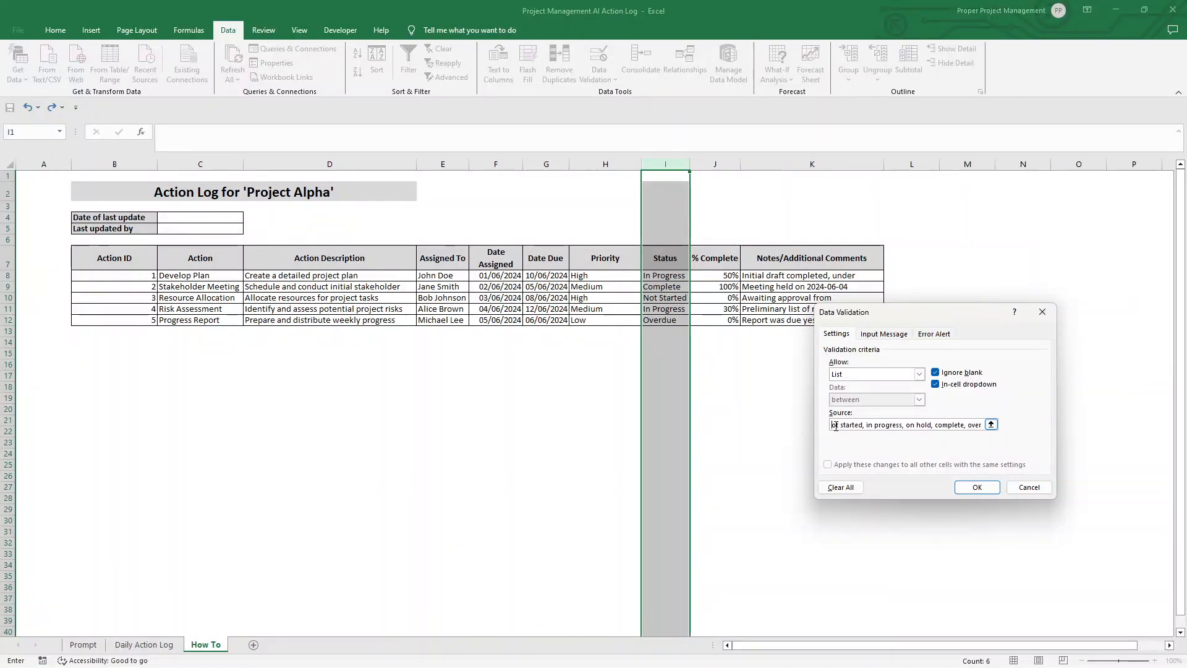
type("N")
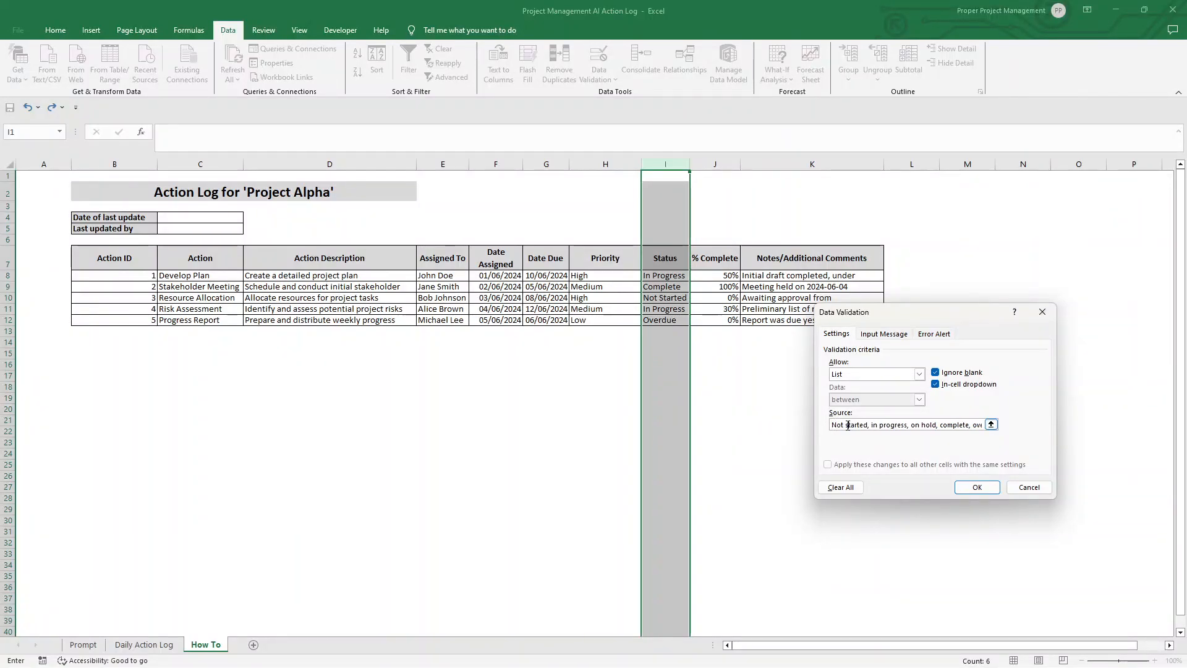
left_click(847, 426)
key("BackSpace")
type("S")
double_click(877, 425)
type("In Progress")
key("Delete")
key("Delete")
key("Delete")
key("Delete")
key("Delete")
key("Delete")
key("Delete")
key("Delete")
key("Delete")
key("Delete")
key("Delete")
key("Delete")
type(",")
key("Delete")
key("Delete")
key("Delete")
key("Delete")
key("Delete")
key("Delete")
key("Delete")
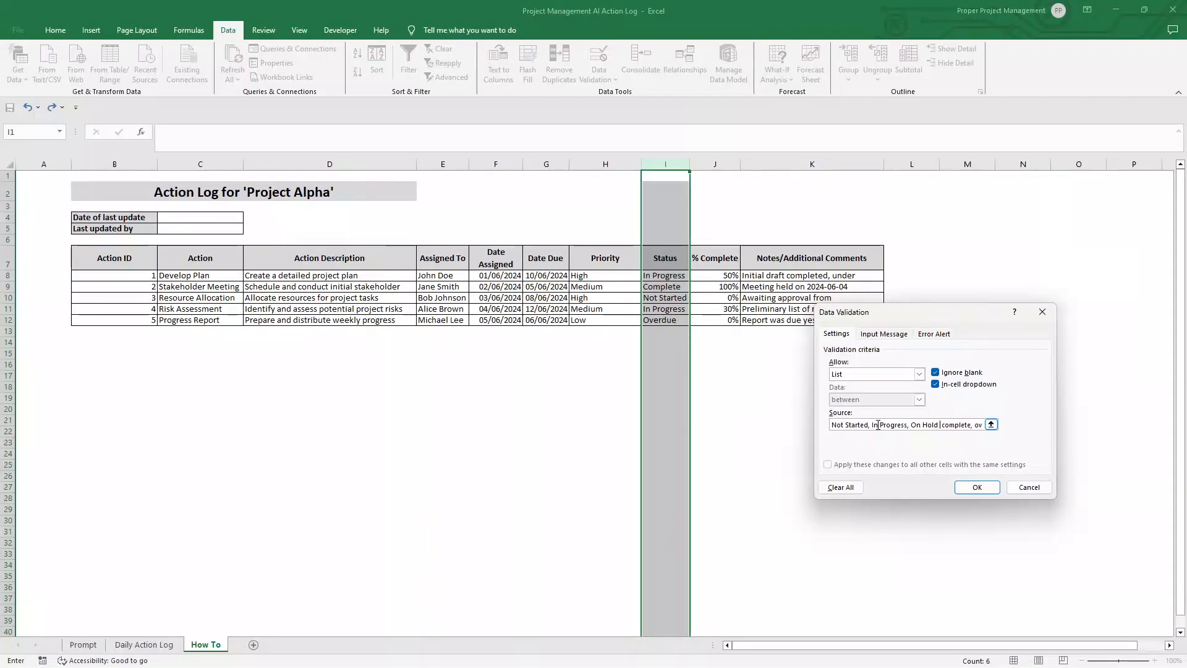
type(",")
type(", Overdue")
left_click(977, 487)
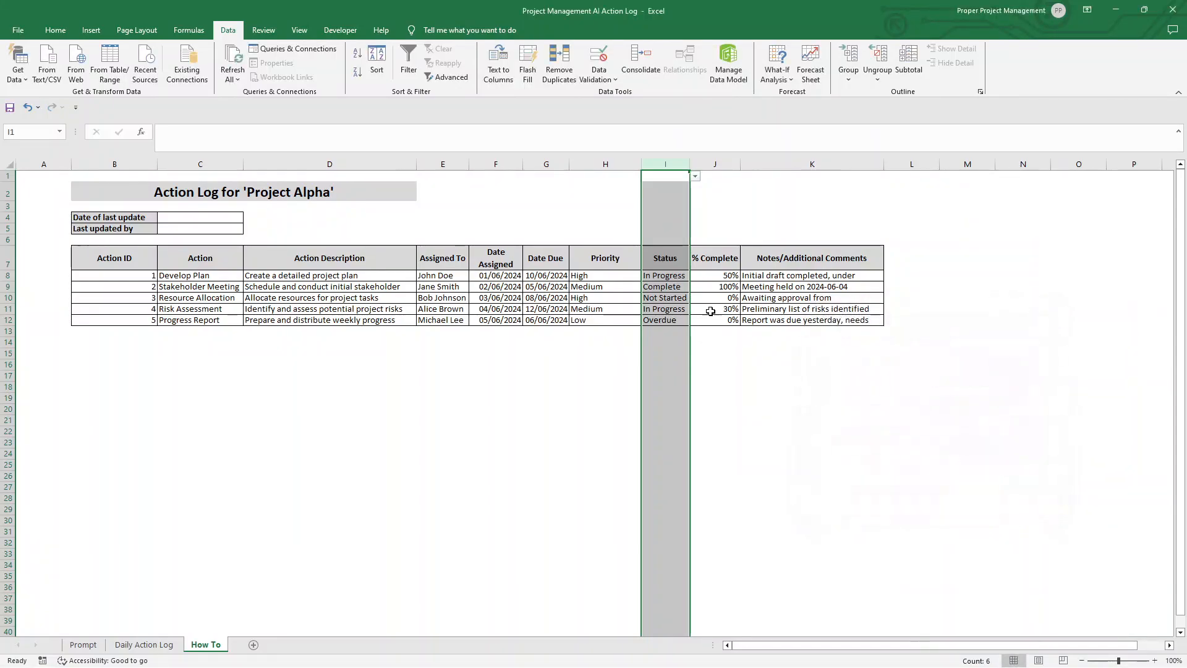
left_click(682, 275)
key("Down")
left_click(693, 274)
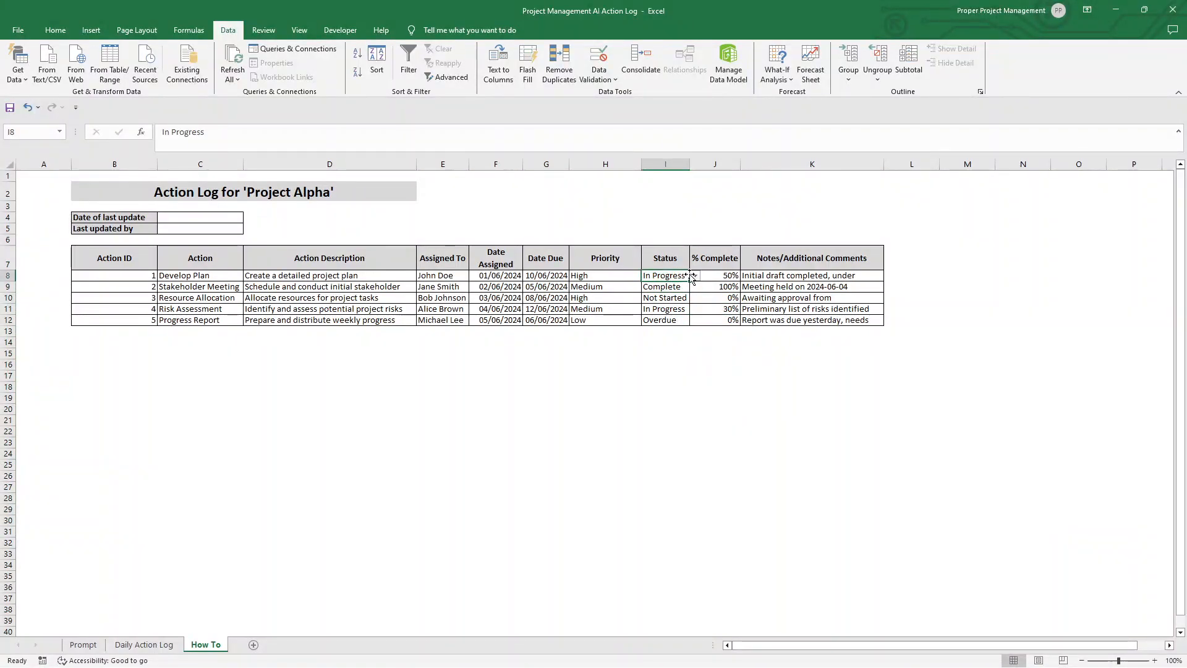
Step: Remove the dropdown list from cells I1:I7 above and including the Status header by setting their data validation to Any value
left_click_drag(667, 175, 674, 252)
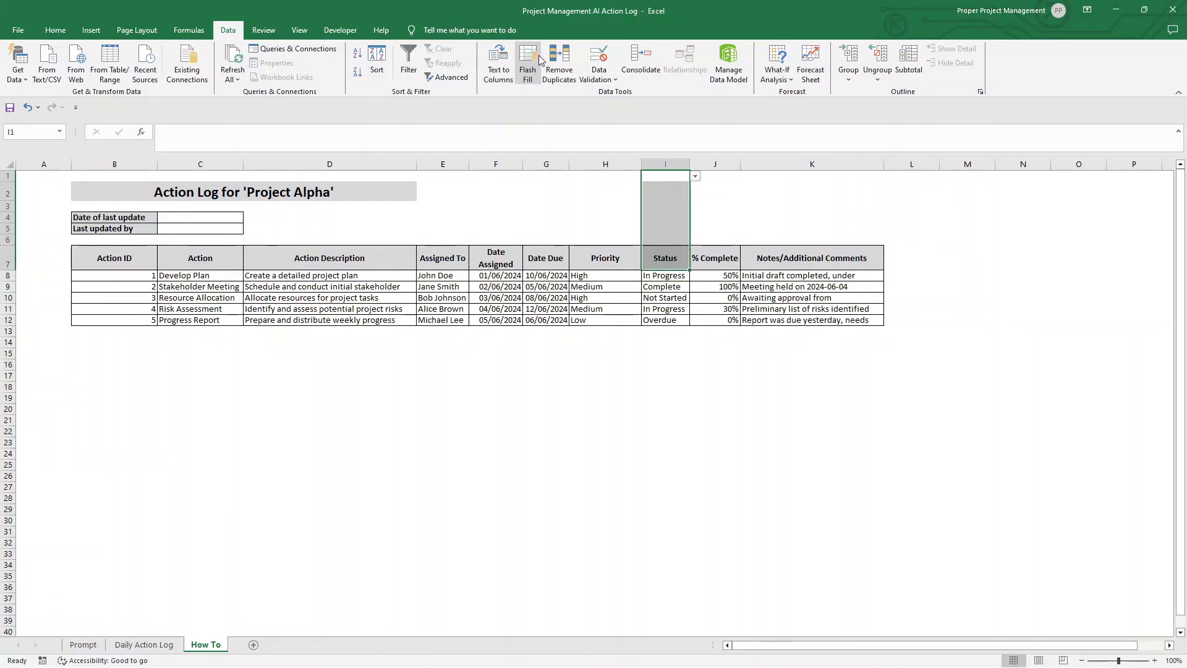
left_click(599, 74)
left_click(615, 93)
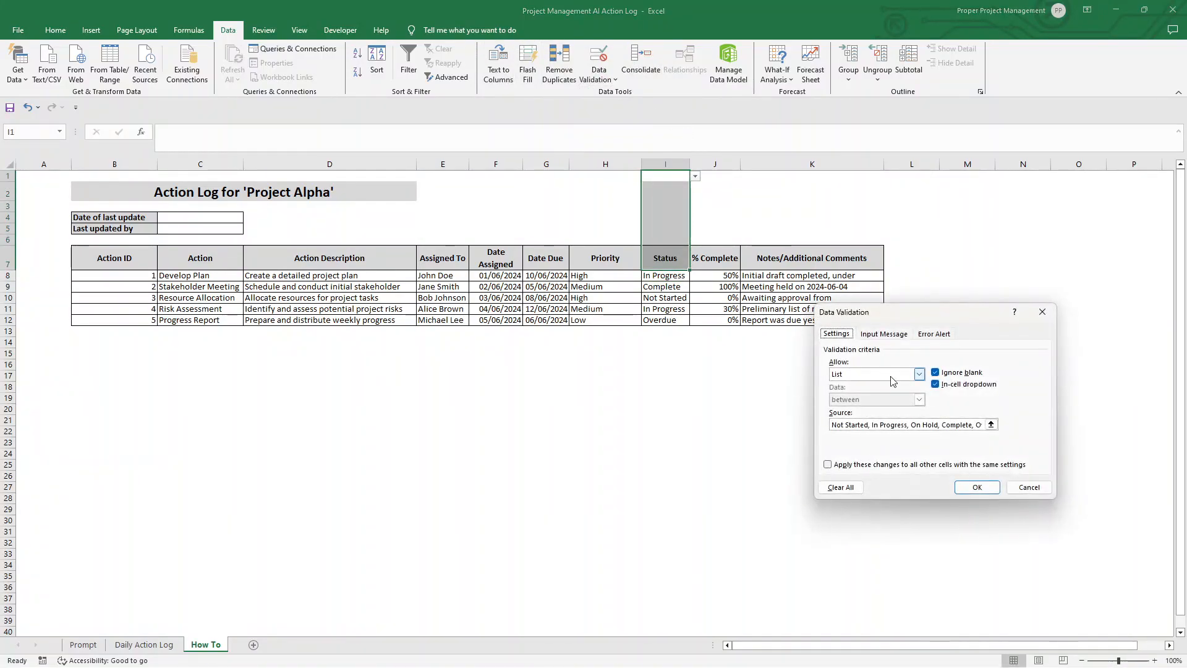
left_click(918, 374)
left_click(866, 385)
left_click(976, 487)
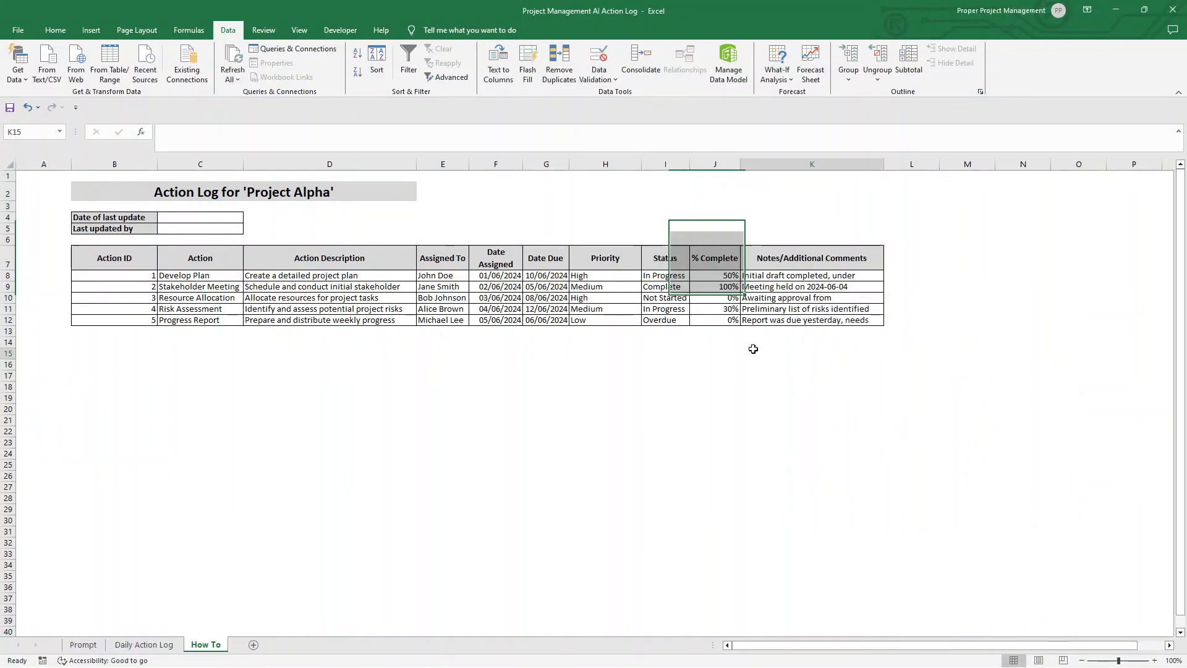
Step: Widen column K so the full Notes/Additional Comments text fits
left_click(732, 275)
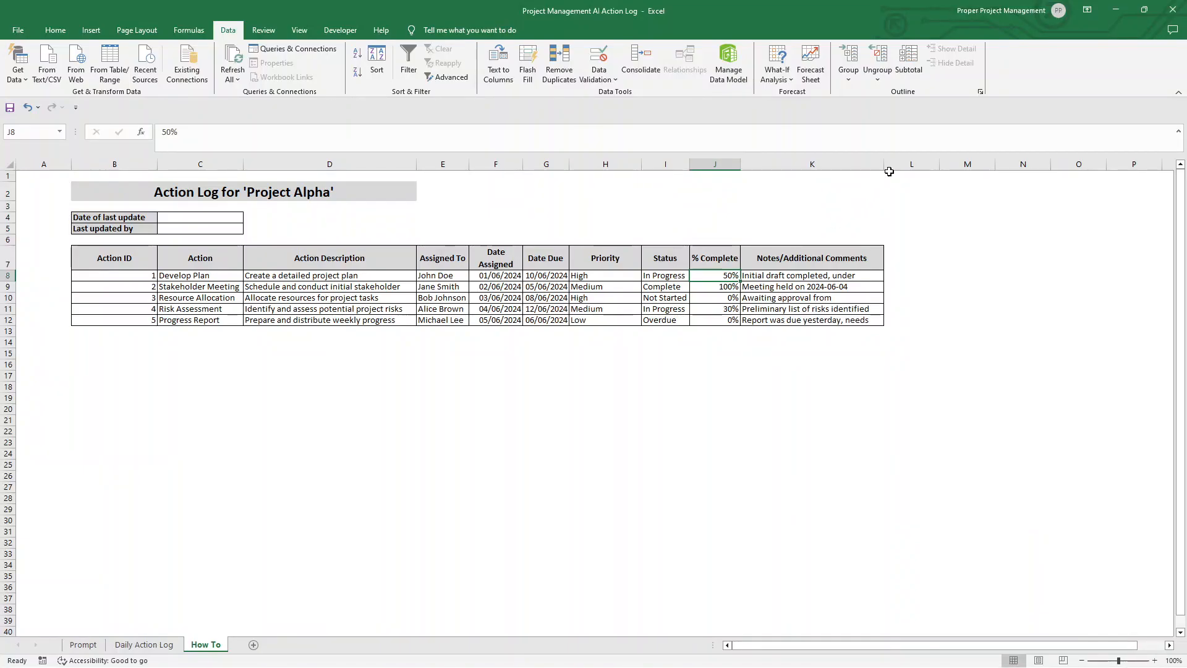
left_click_drag(884, 163, 925, 164)
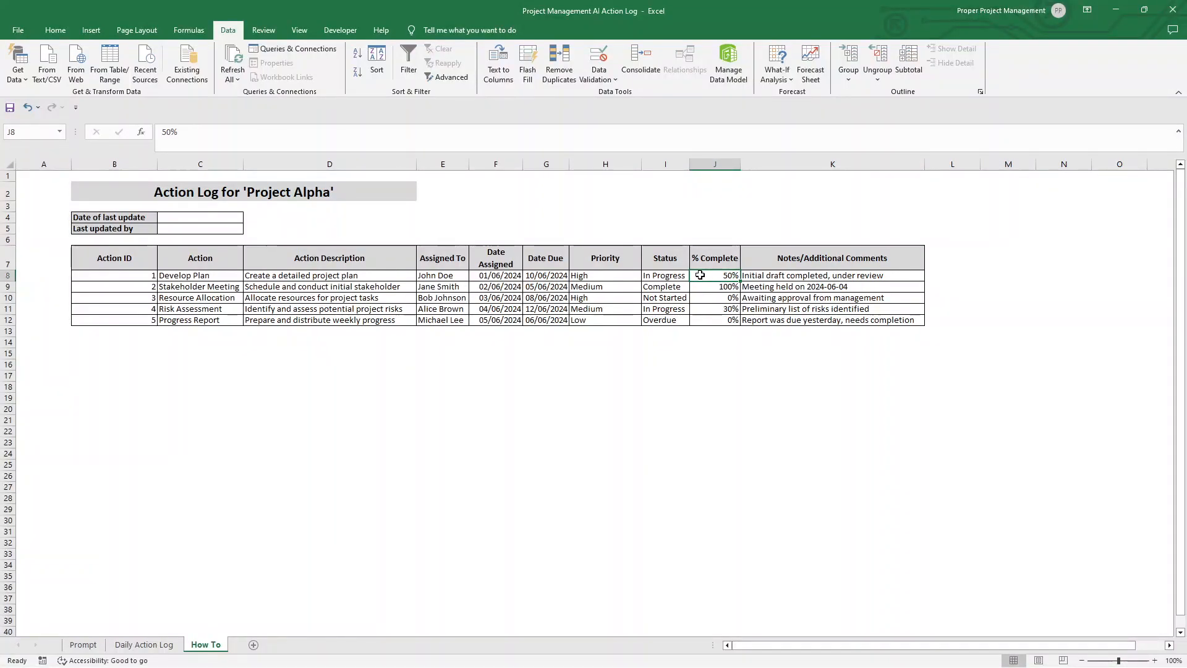
Step: Apply green gradient data bars as conditional formatting to the % Complete values in J8:J12
left_click_drag(700, 275, 705, 320)
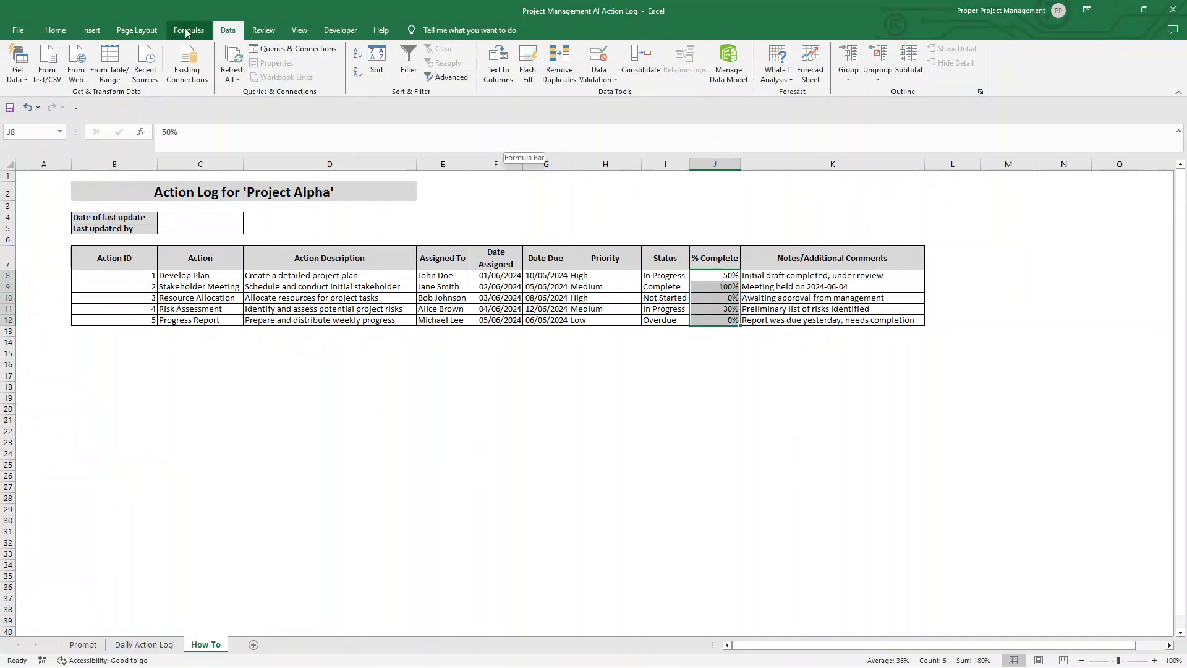
left_click(50, 31)
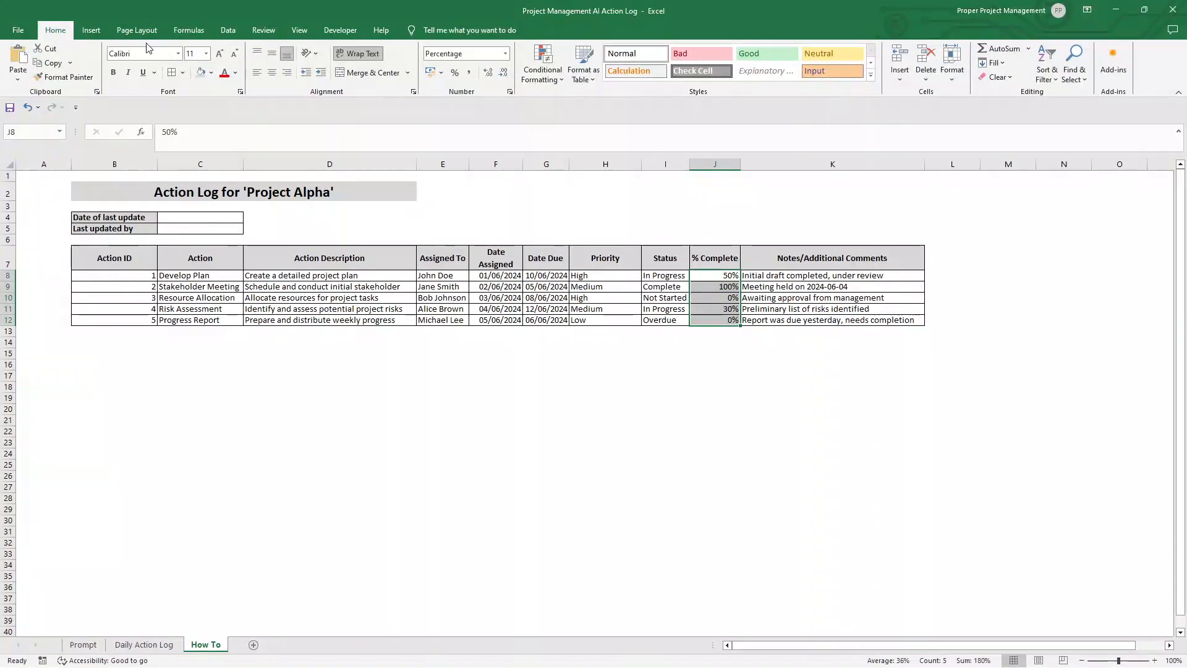
left_click(542, 65)
mouse_move(601, 151)
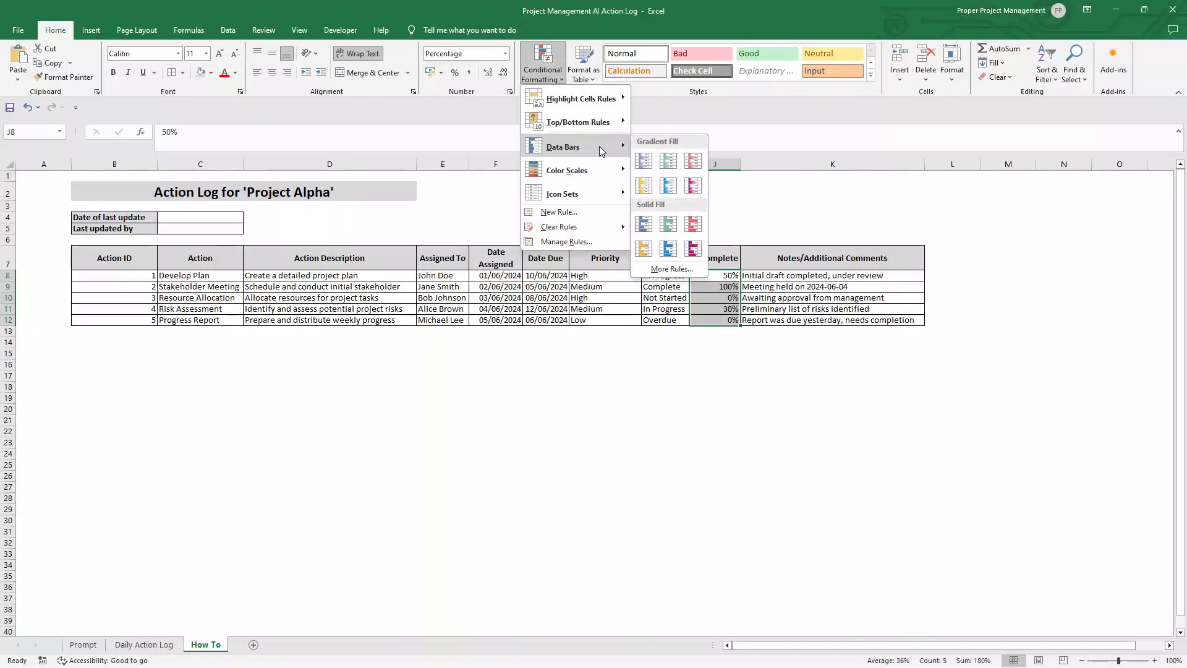
left_click(667, 161)
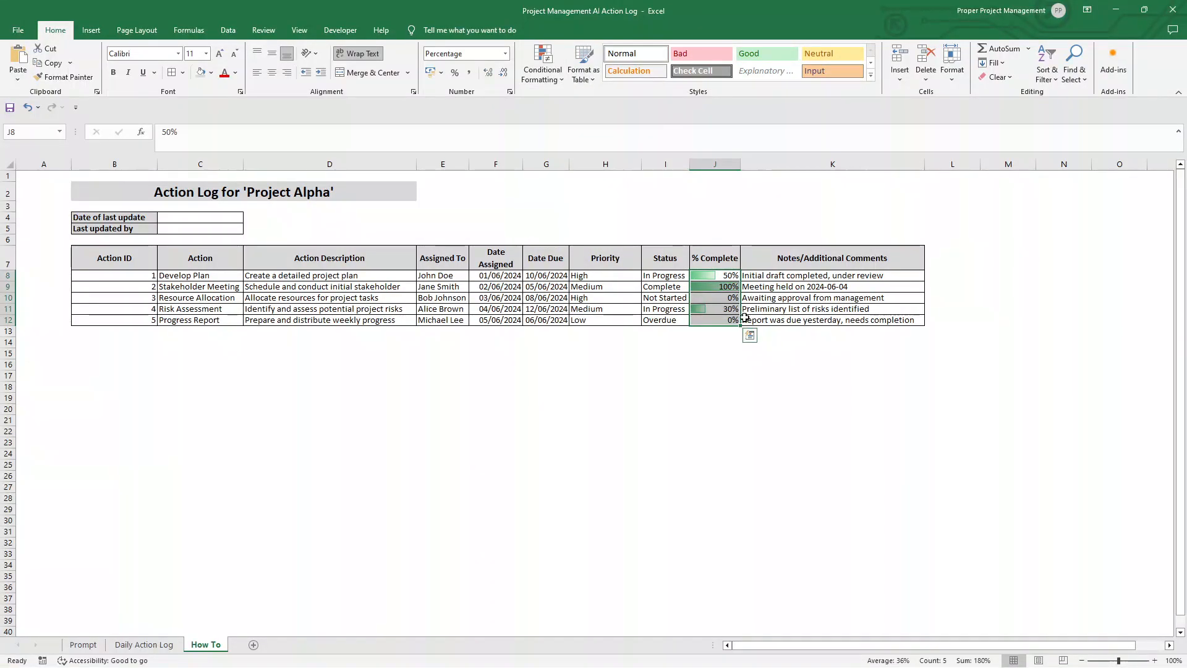
Step: Examine the data bars against the percentages in the % Complete cells J8 to J12
left_click(722, 287)
left_click(723, 276)
left_click(728, 286)
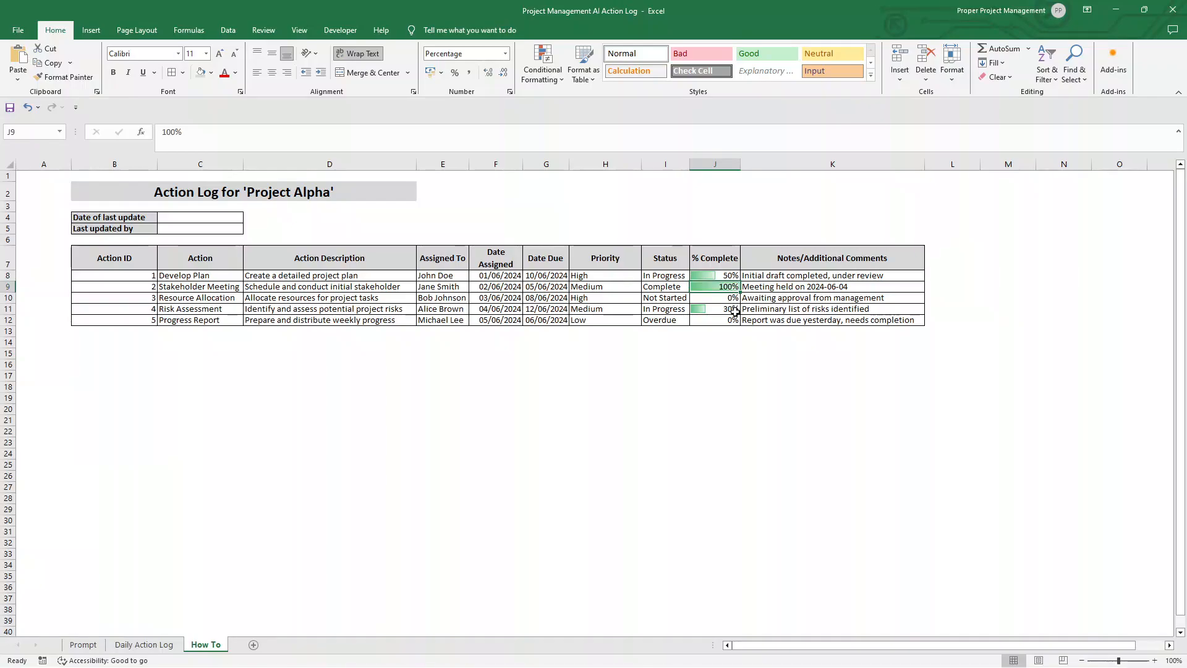
left_click(733, 309)
left_click(733, 320)
left_click(733, 310)
left_click(733, 277)
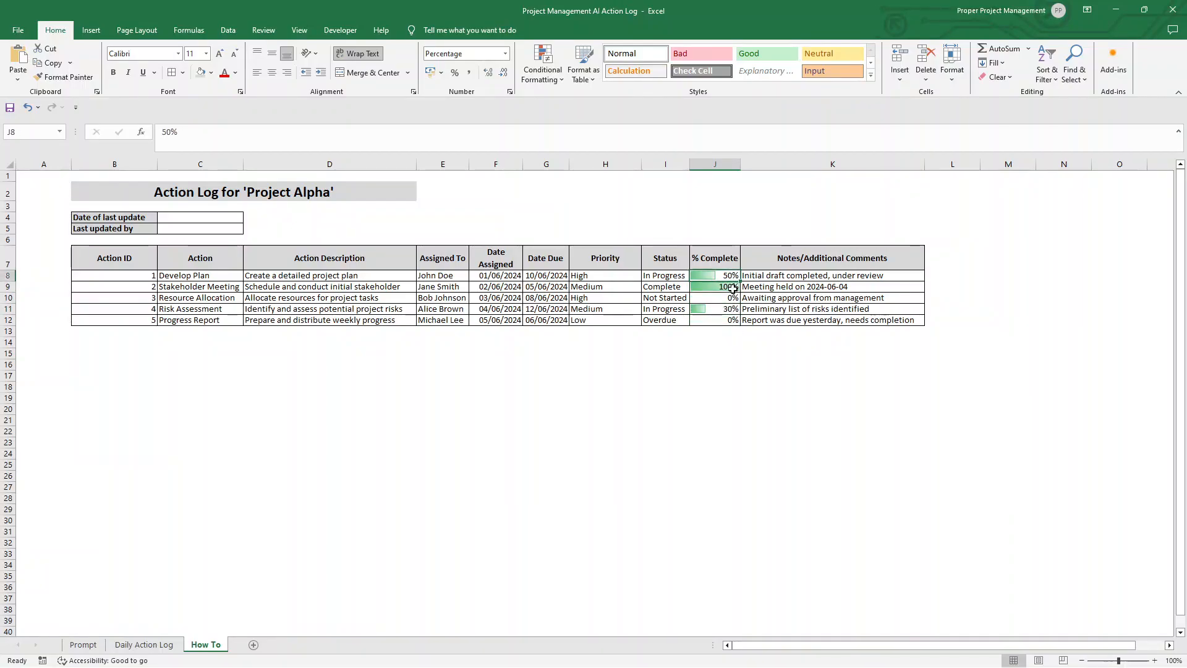
left_click(733, 288)
left_click(733, 317)
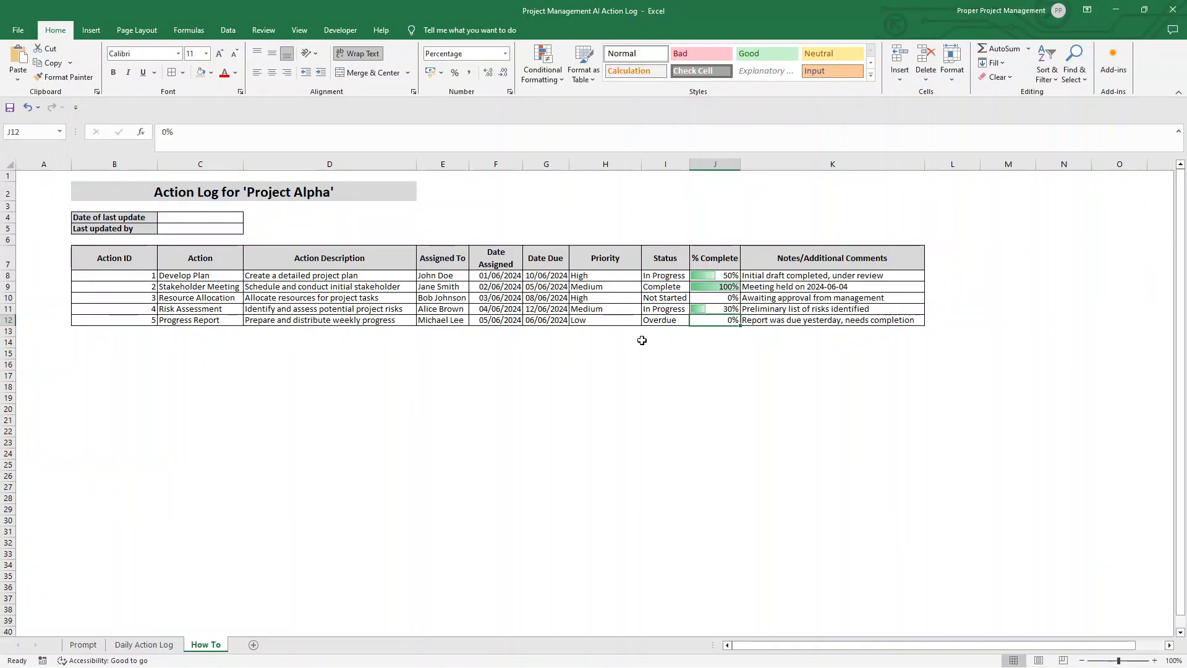
left_click(610, 278)
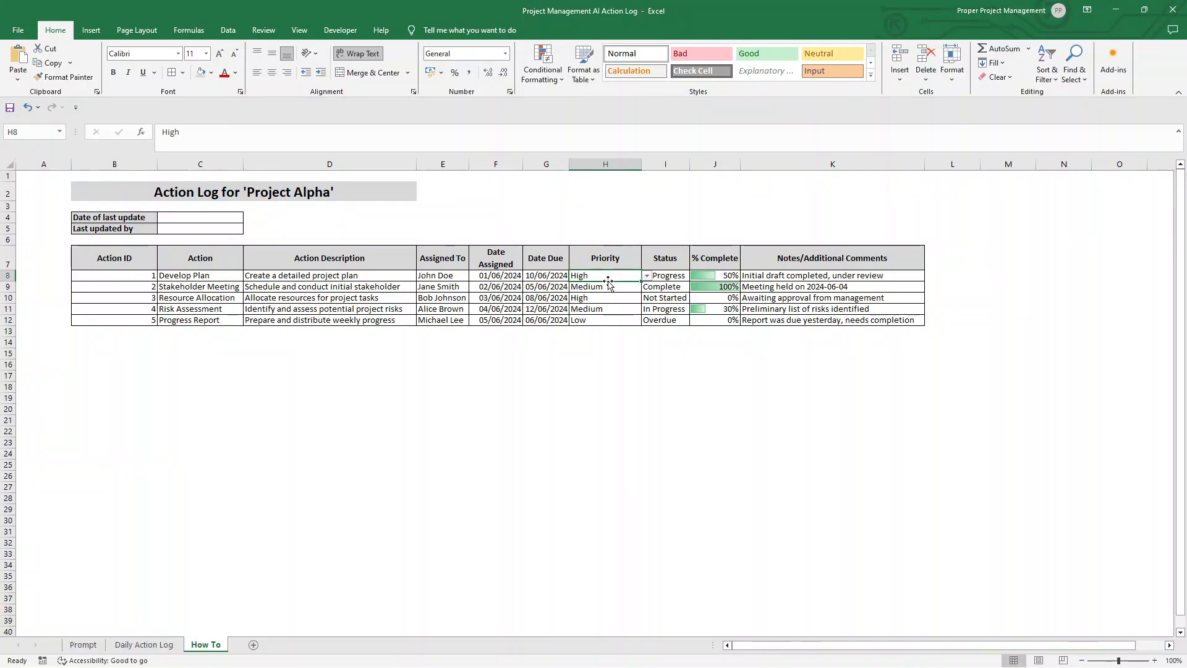
left_click(667, 286)
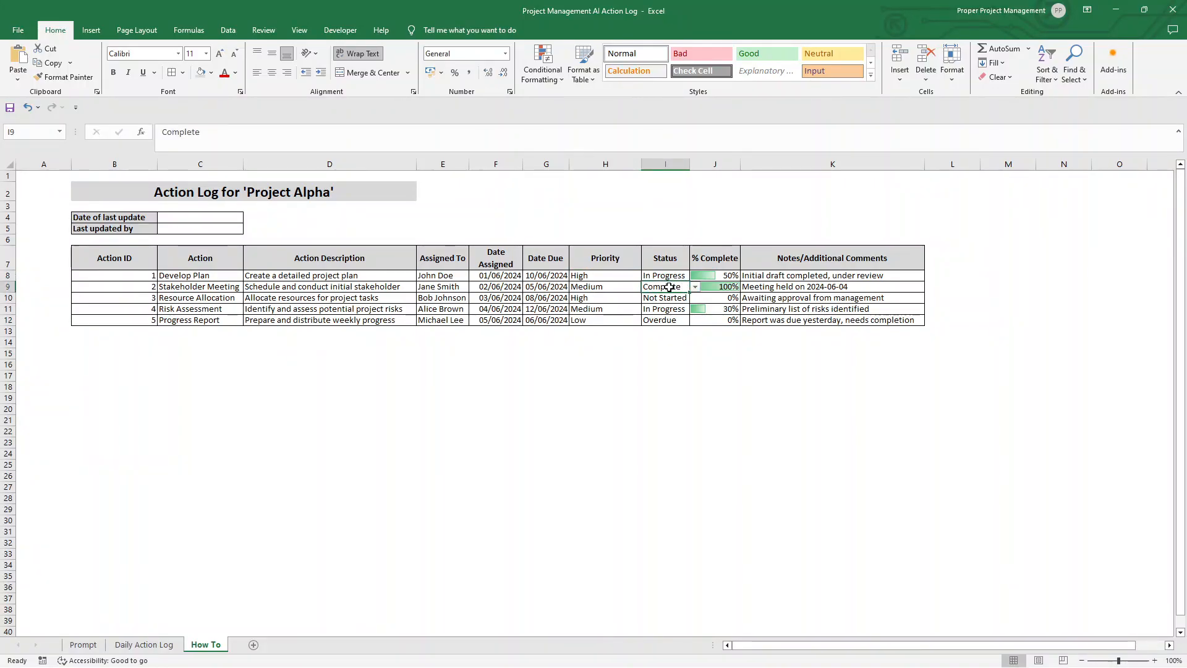
left_click(678, 321)
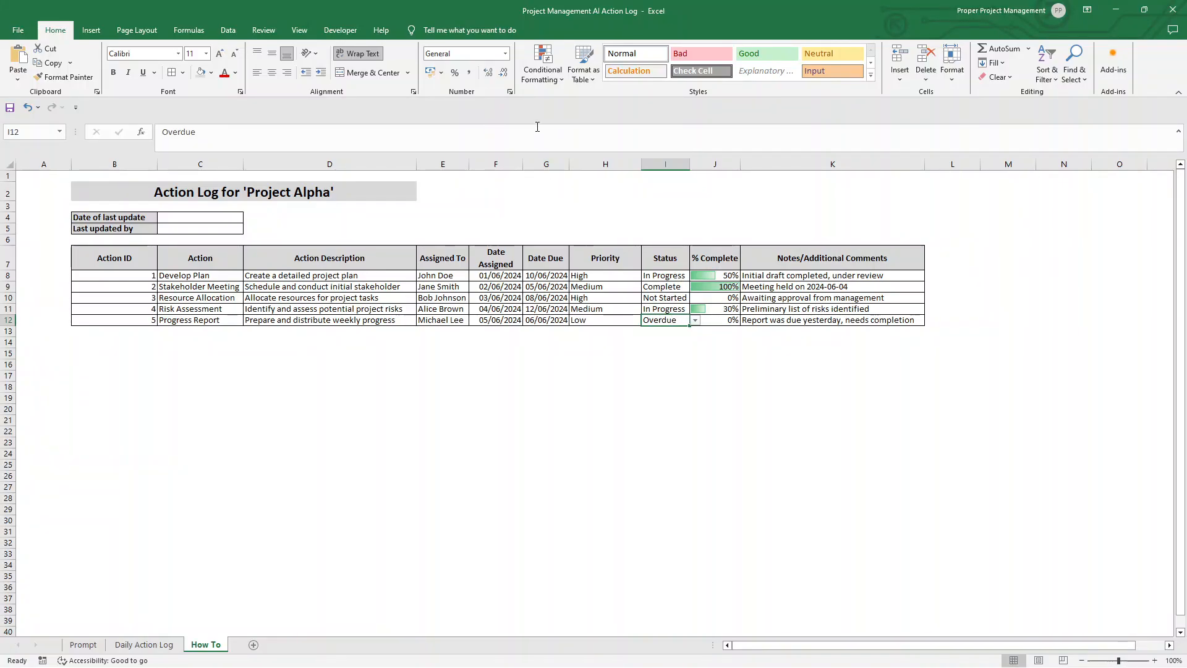
left_click(554, 84)
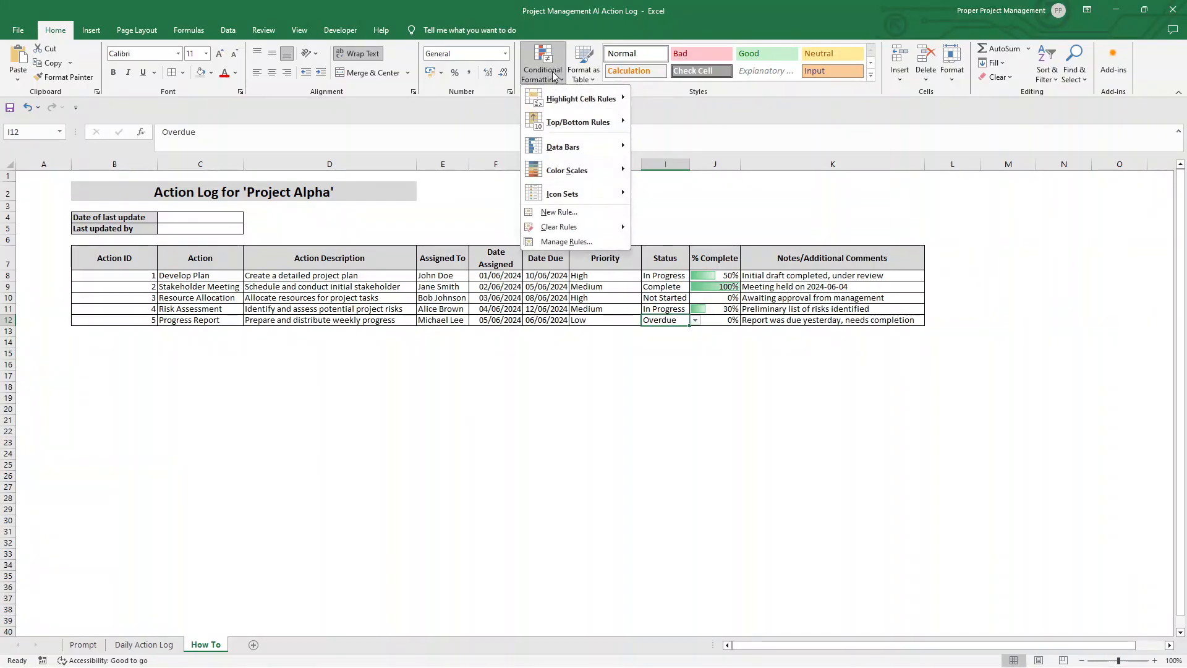
left_click(639, 344)
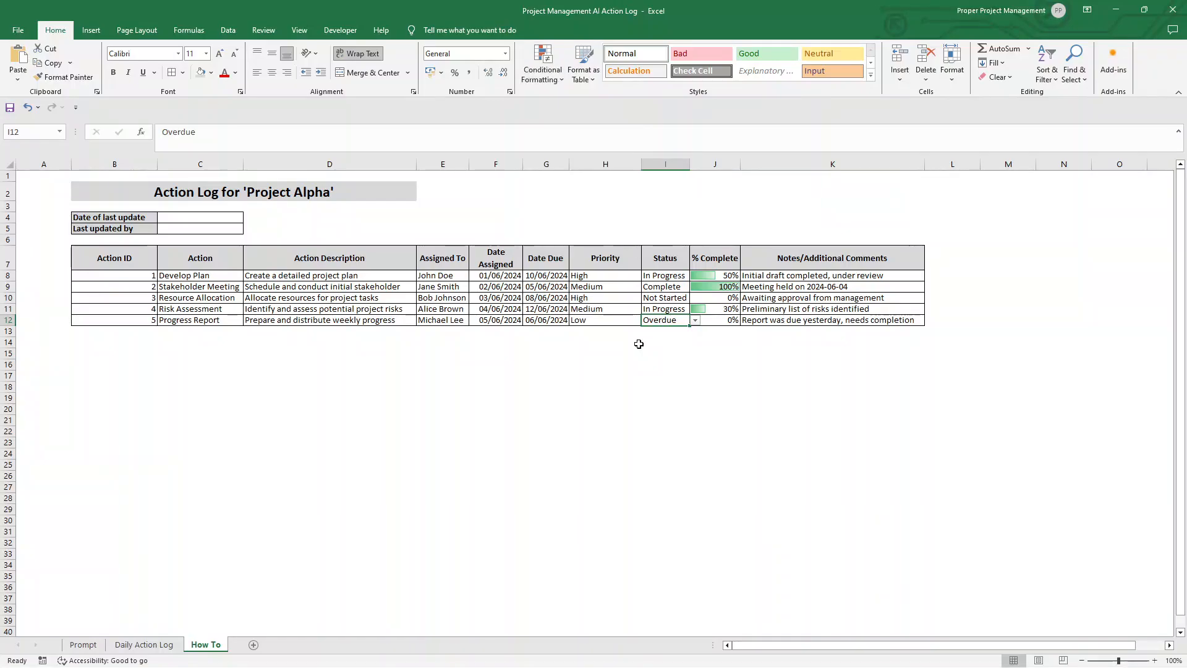